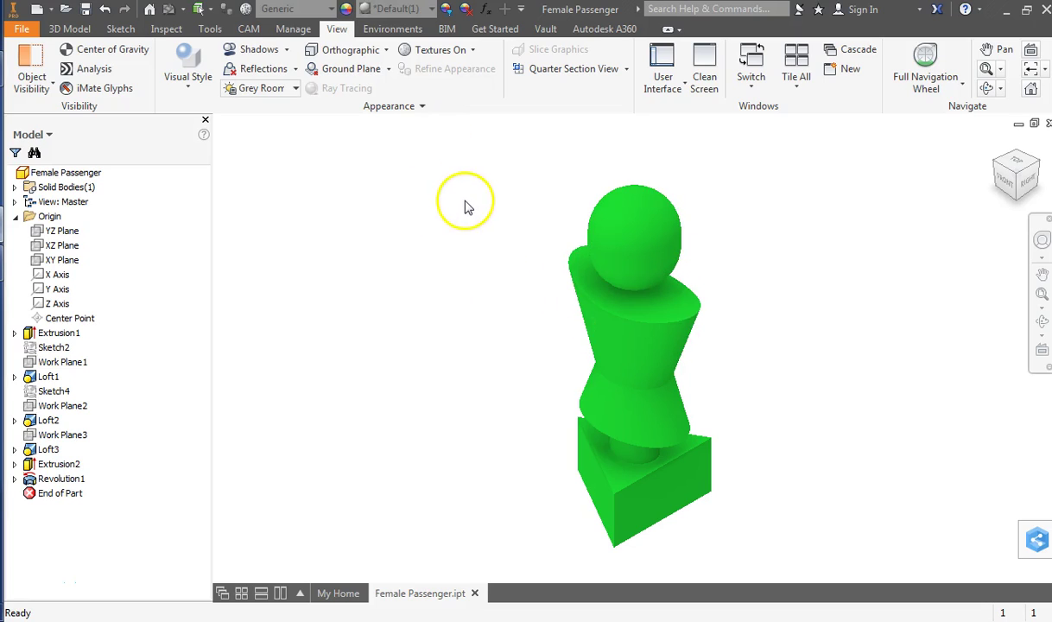
Collapse Origin and Revolution1, preview Extrusion2, and check side and isometric views before going home.
click(15, 217)
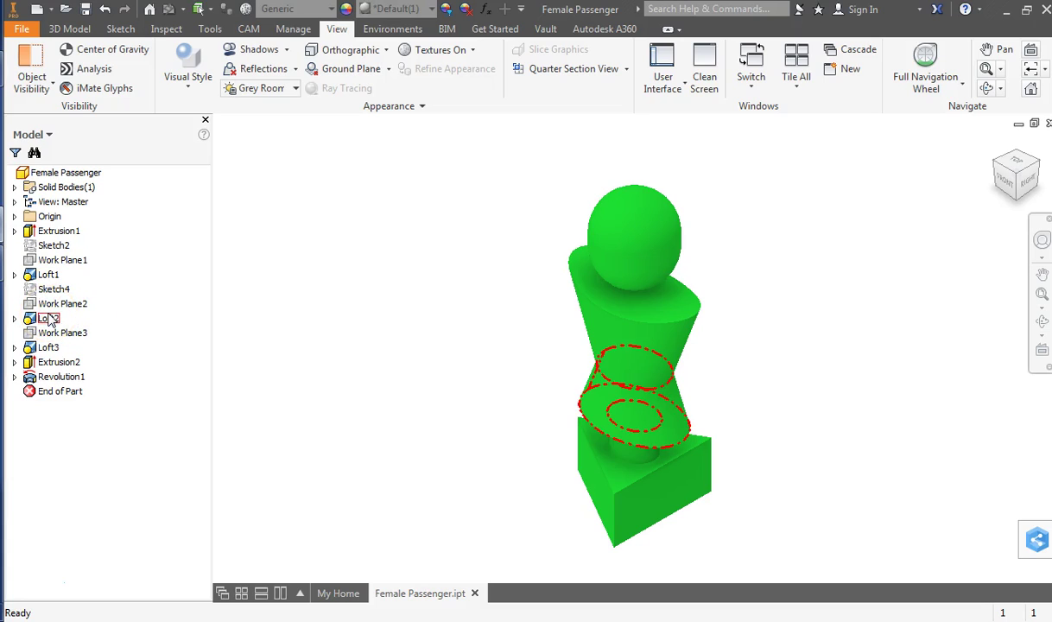
click(73, 364)
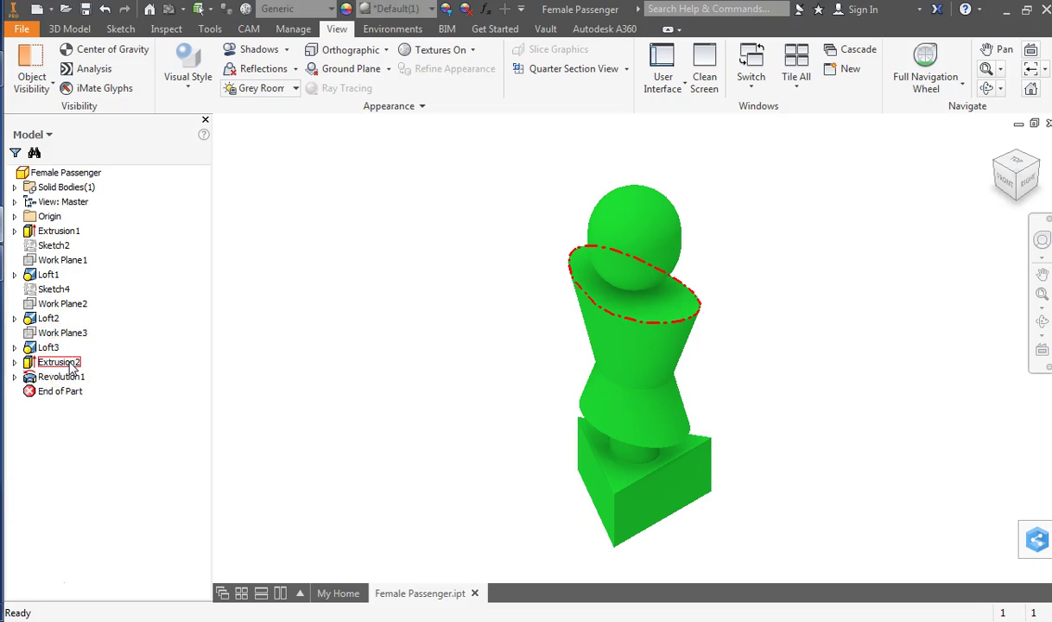
click(1024, 175)
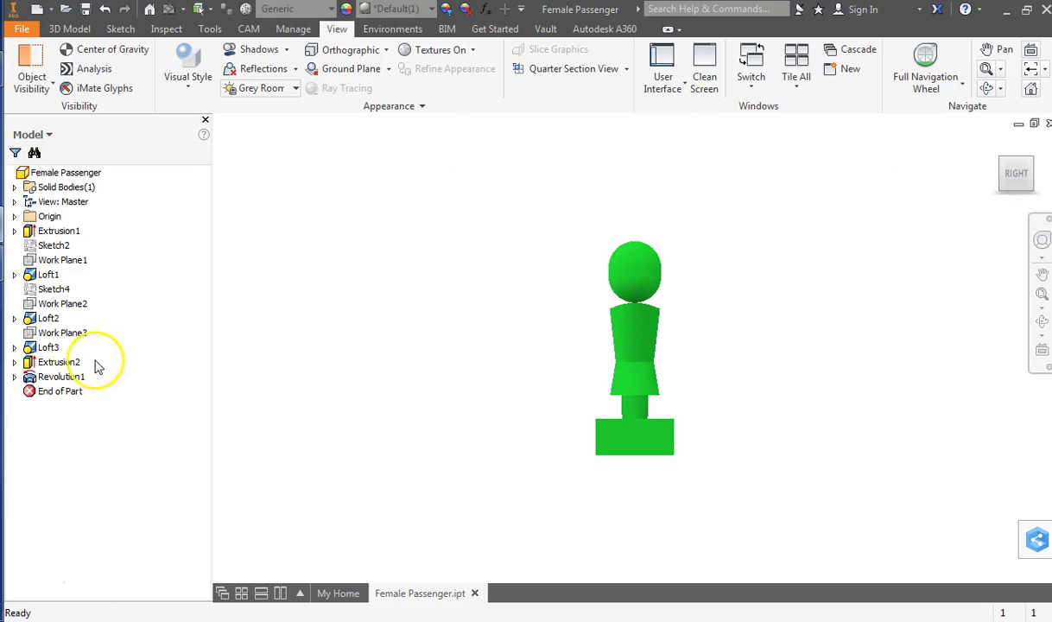
click(1000, 158)
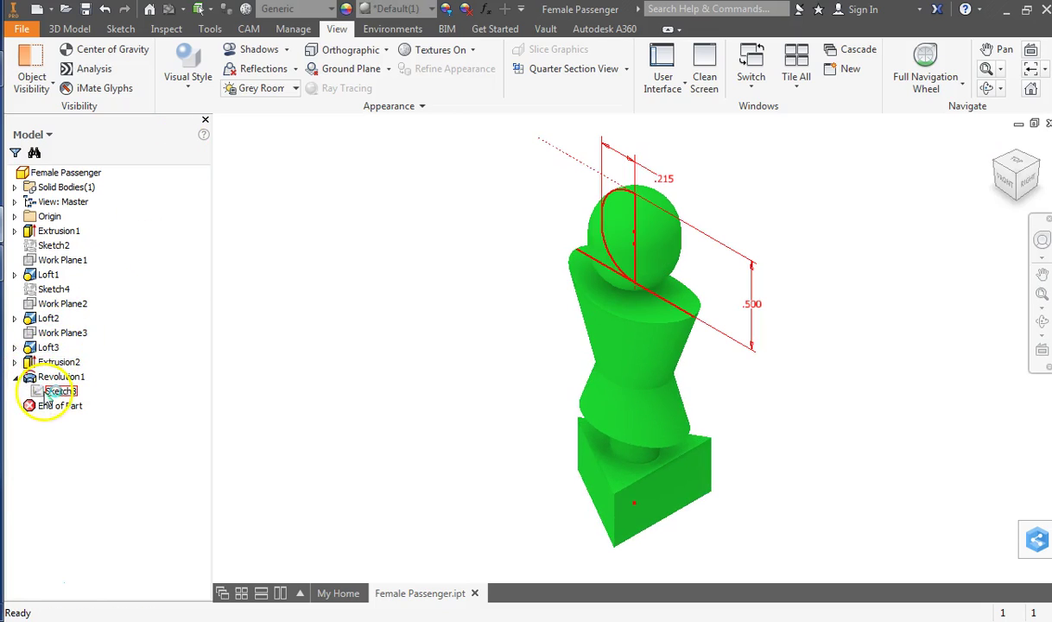
click(15, 378)
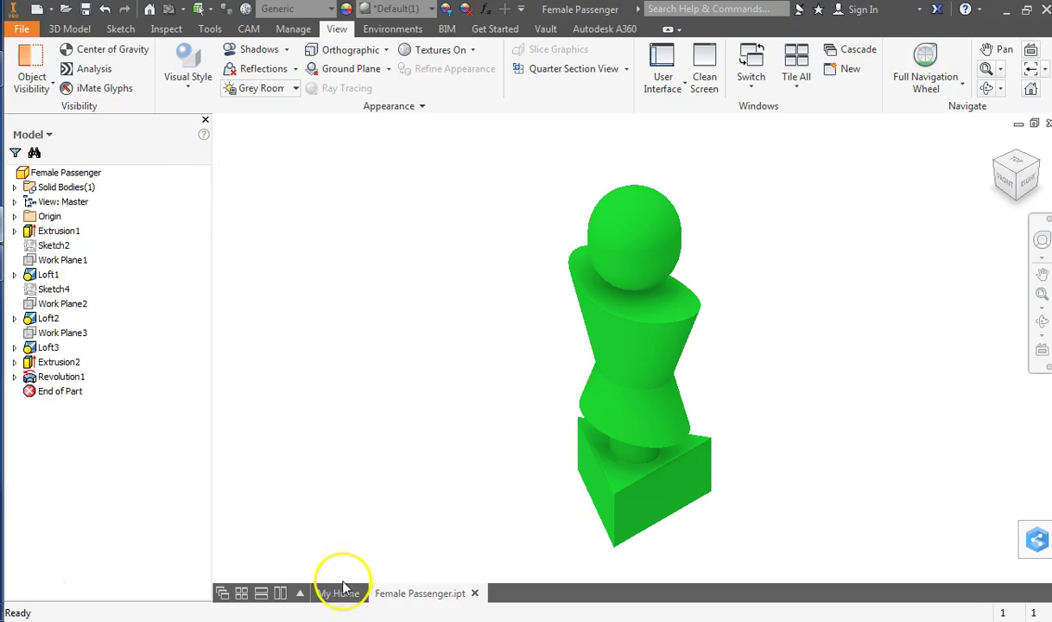
click(338, 592)
Create a new part and draw a three-sided polygon on an origin-plane sketch.
click(304, 247)
click(38, 64)
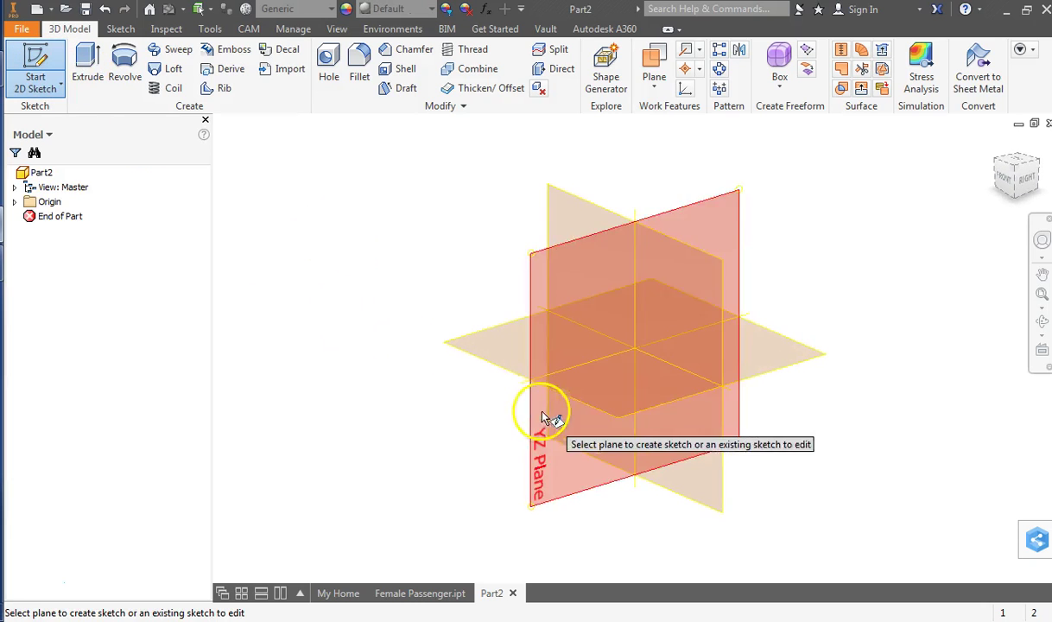
click(619, 409)
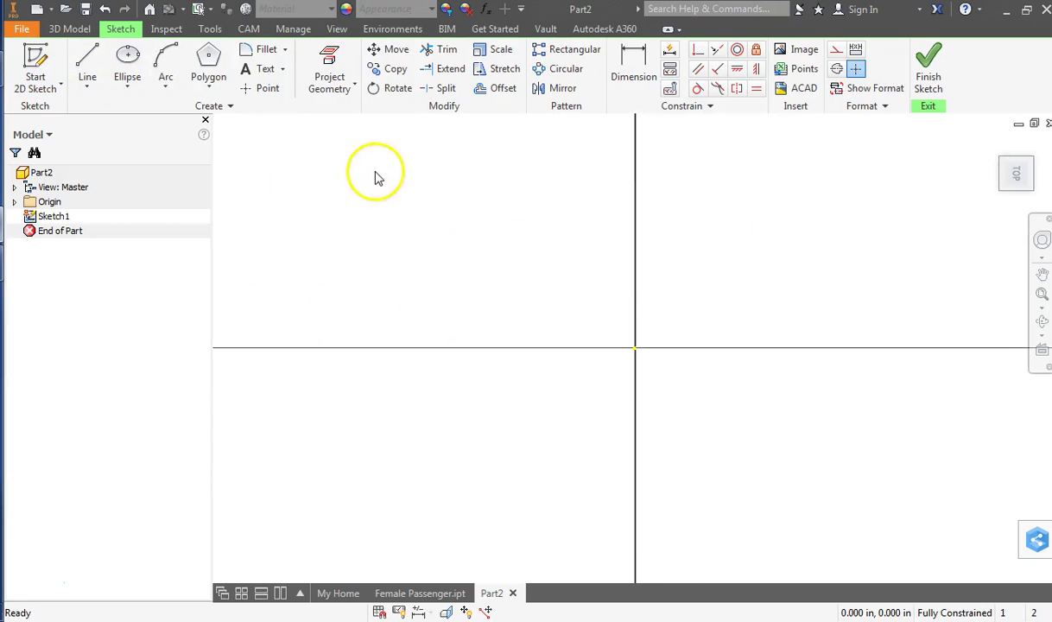
click(208, 80)
click(234, 406)
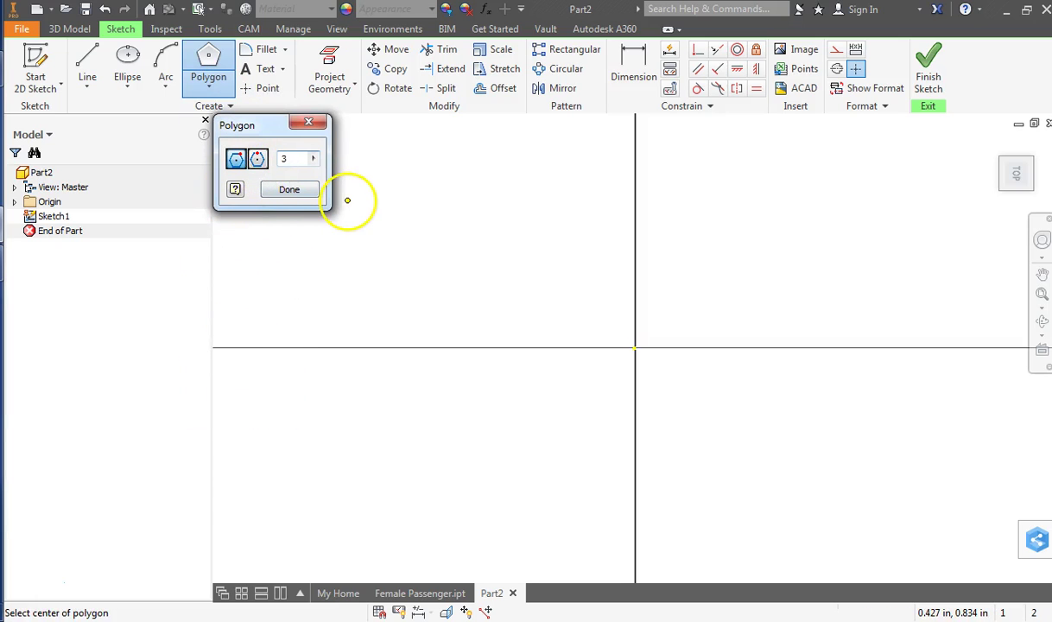
click(291, 190)
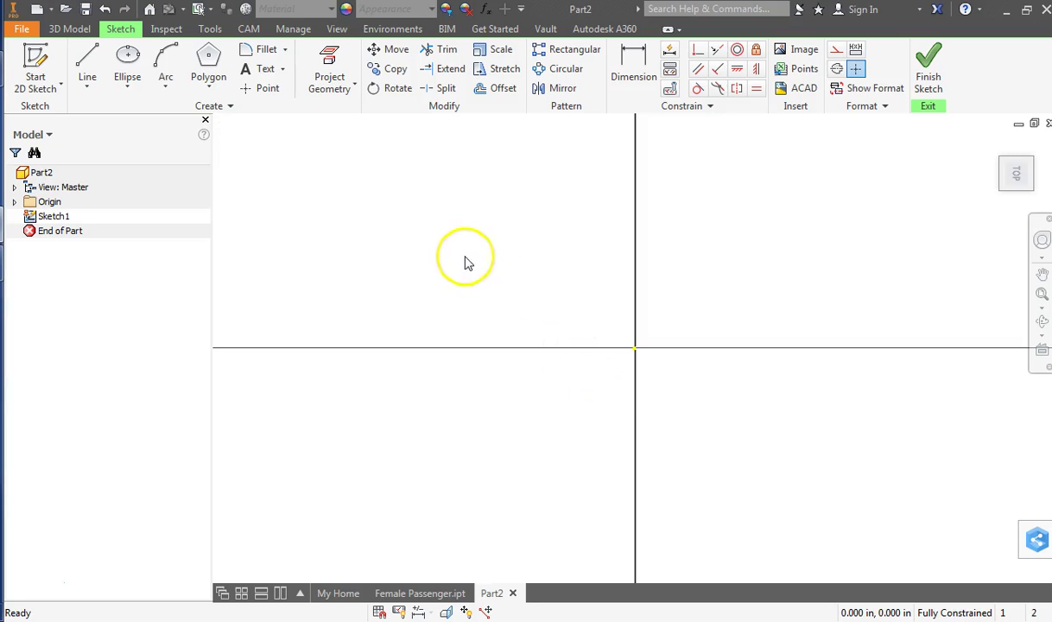
click(212, 74)
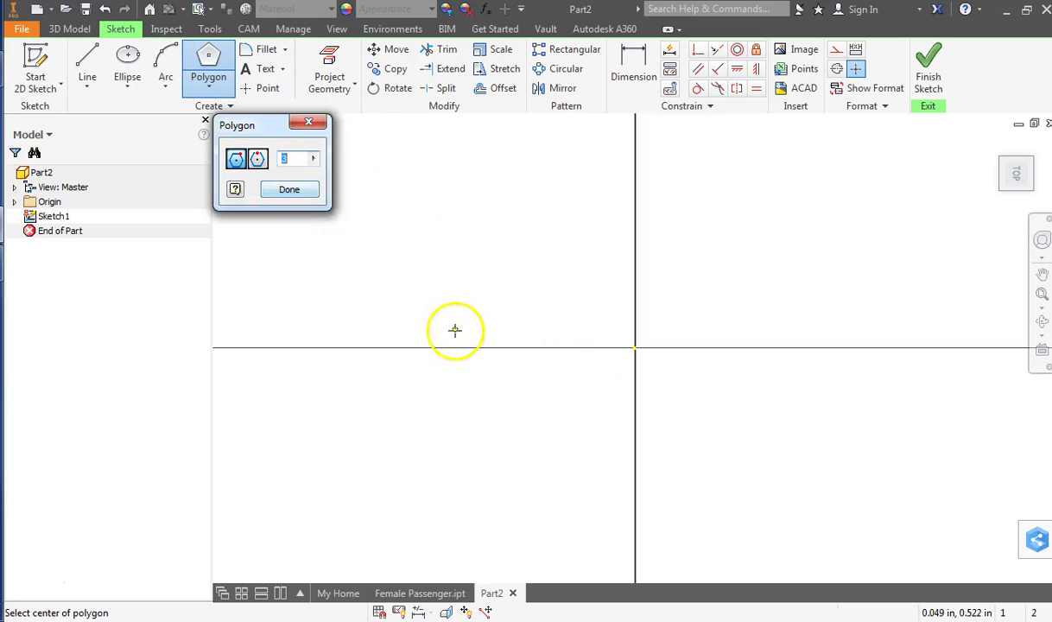
click(477, 308)
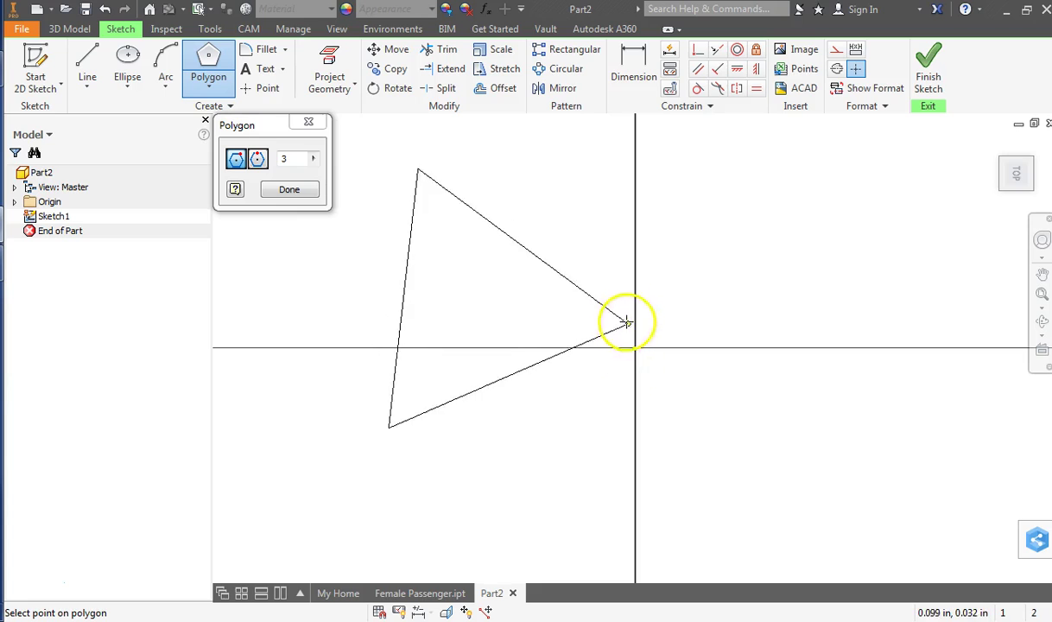
click(627, 308)
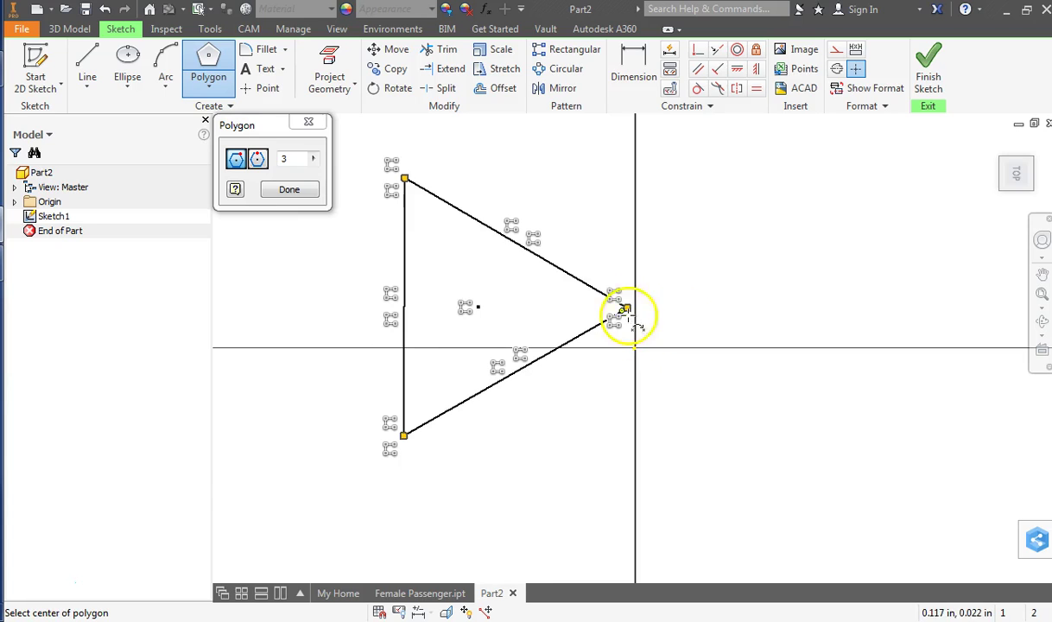
click(311, 192)
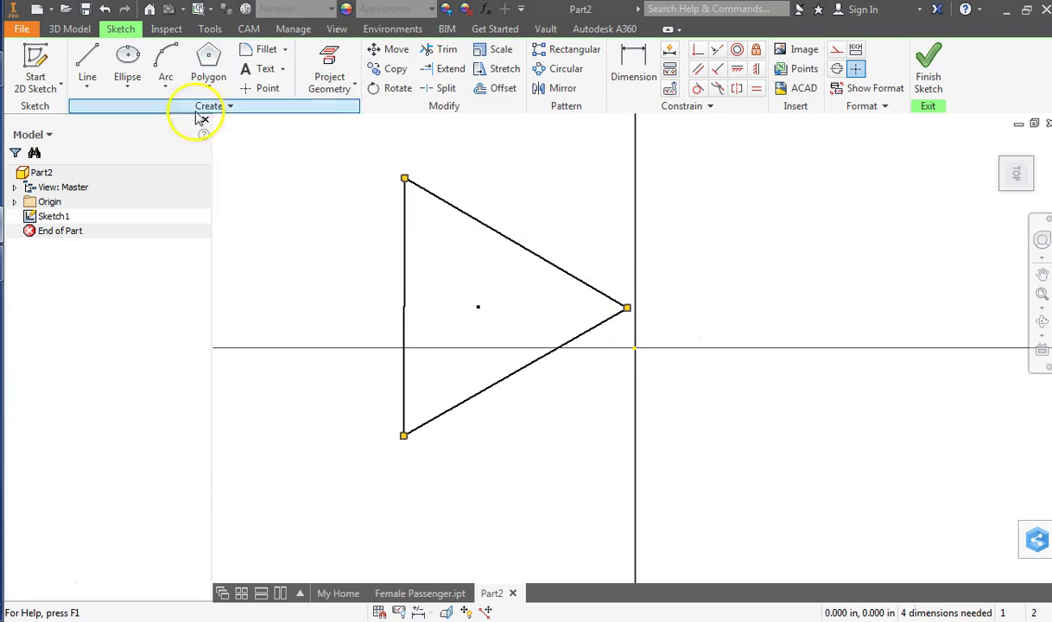
Dimension the triangle's width to .55.
click(613, 78)
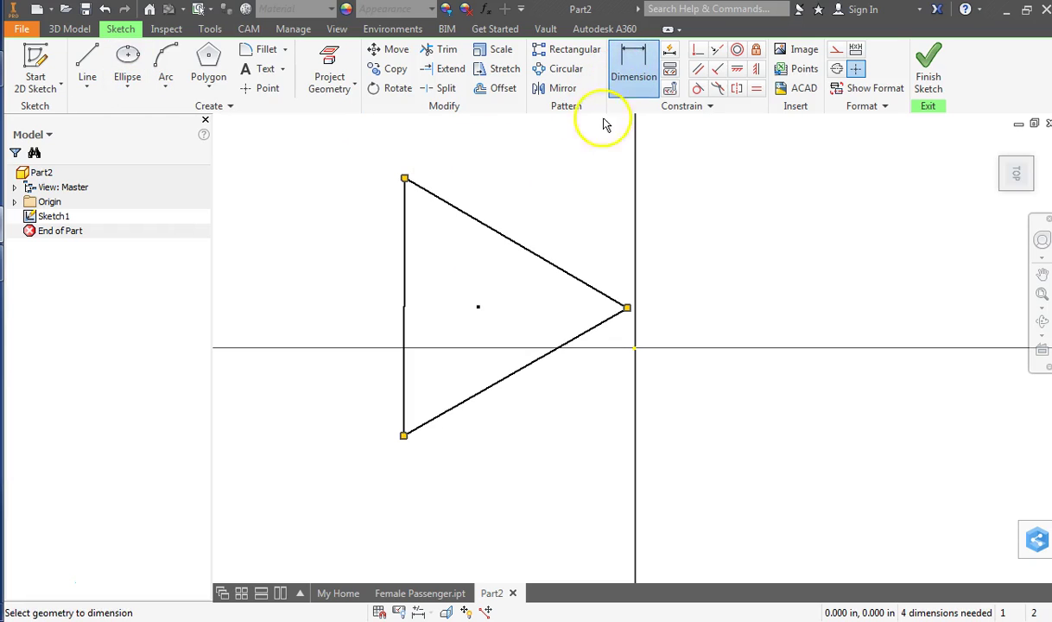
click(406, 282)
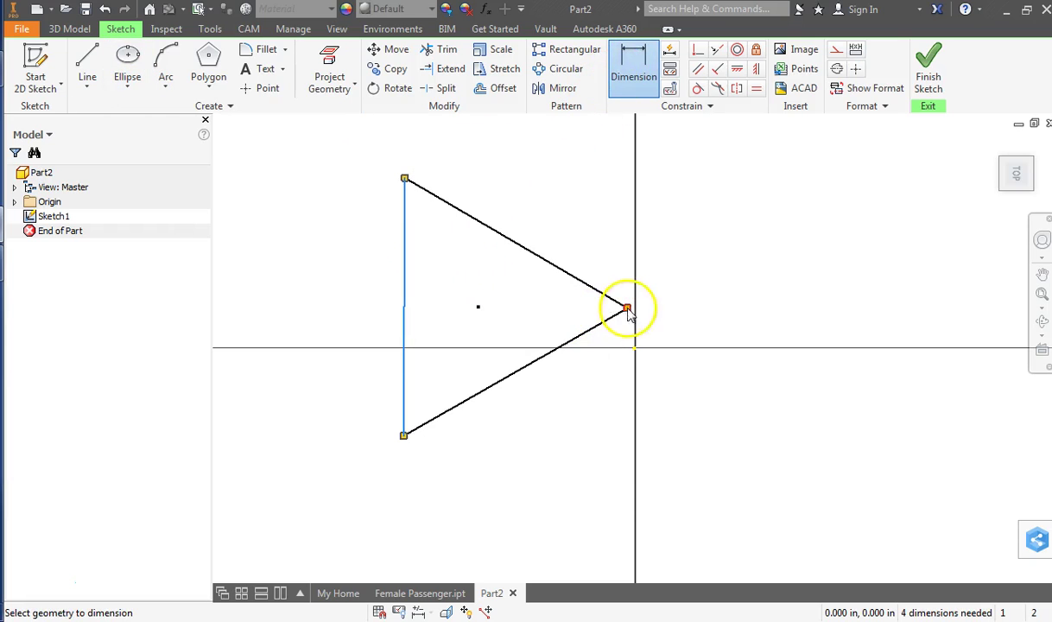
click(627, 308)
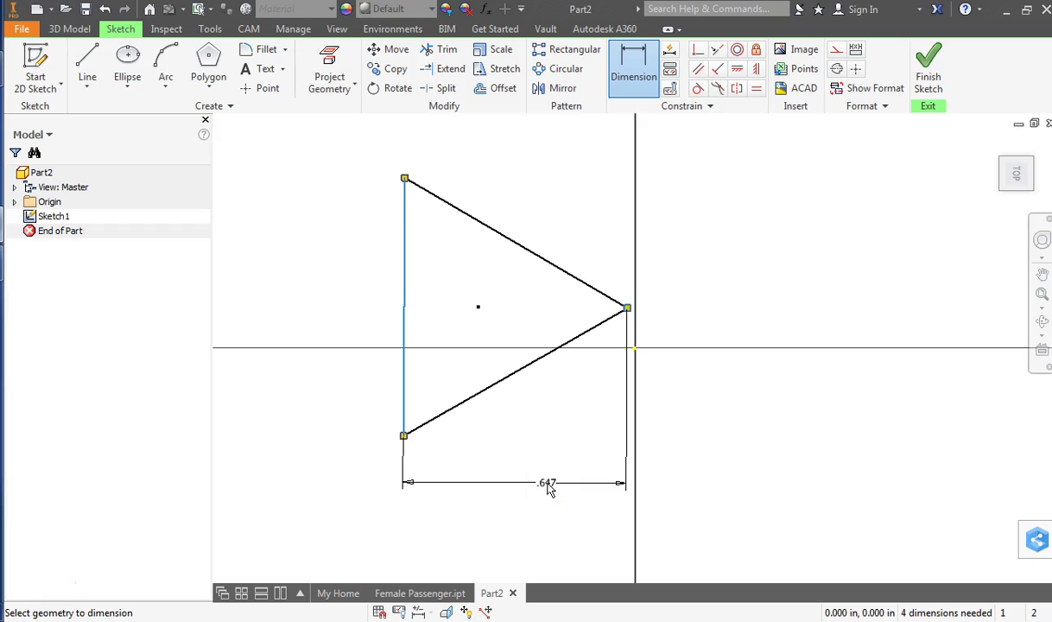
click(547, 488)
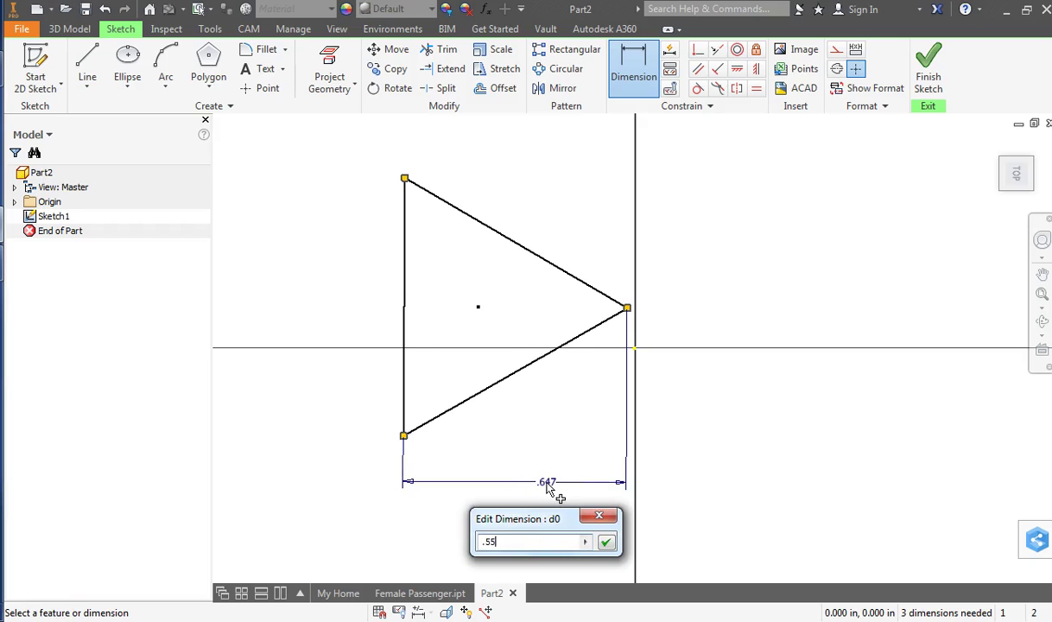
key(Return)
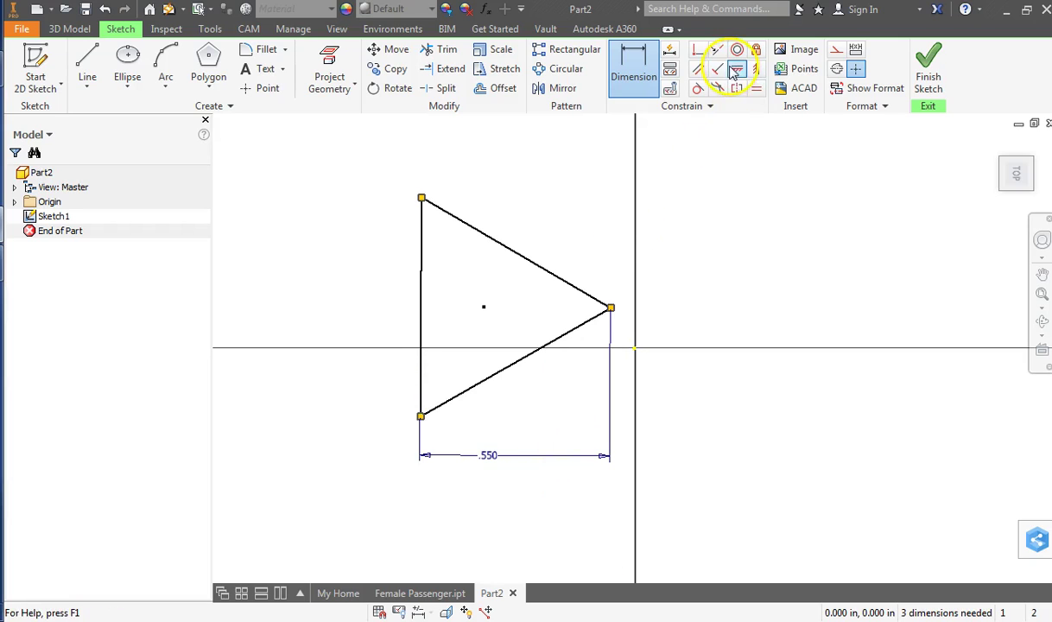
Constrain the triangle's left side vertical.
click(760, 72)
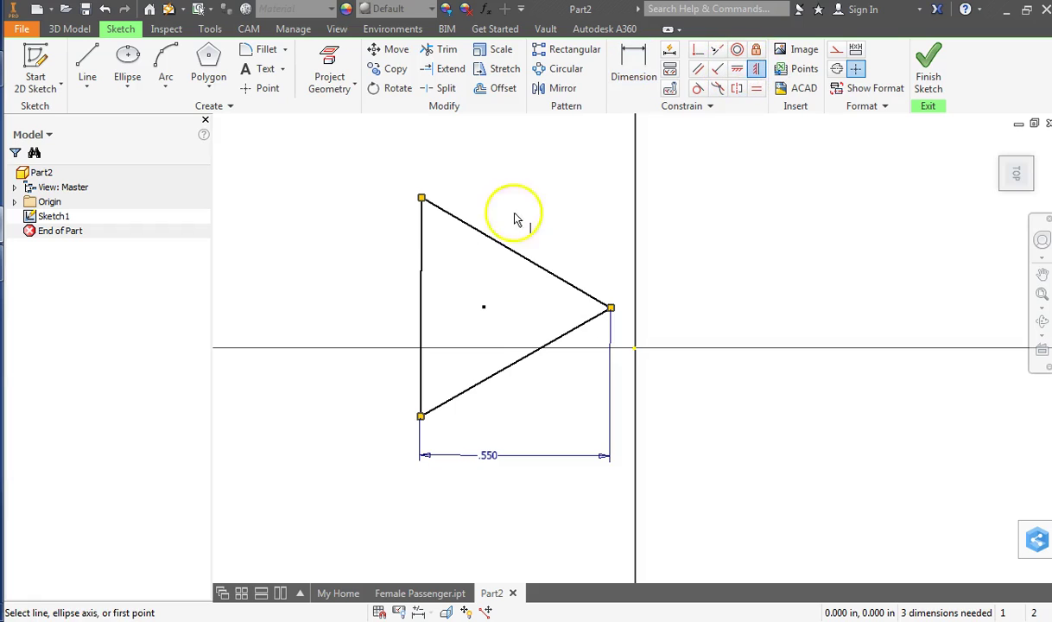
click(421, 298)
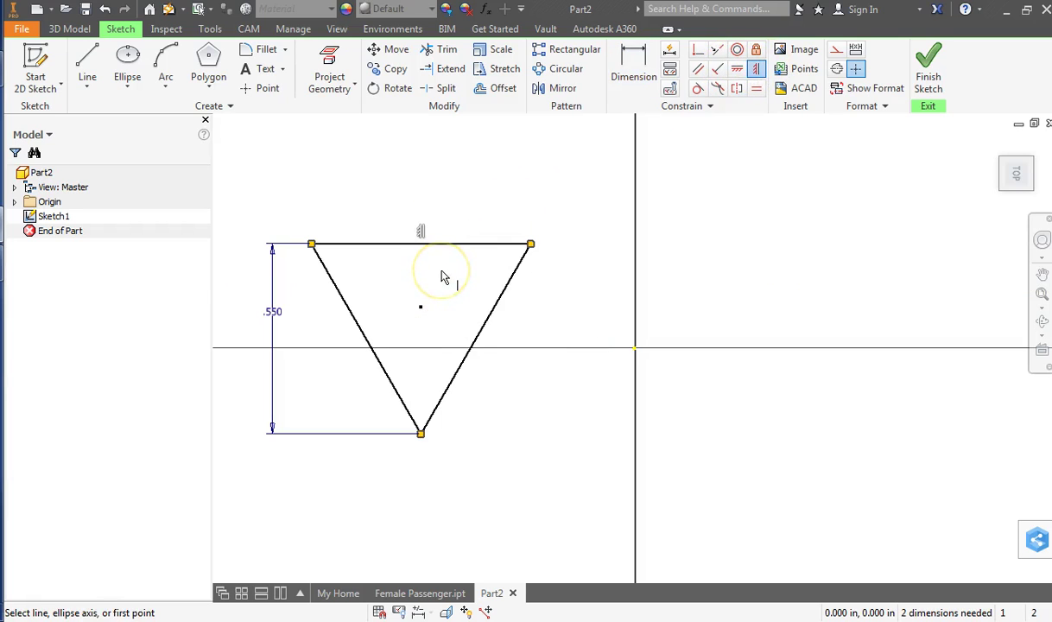
key(Escape)
click(738, 69)
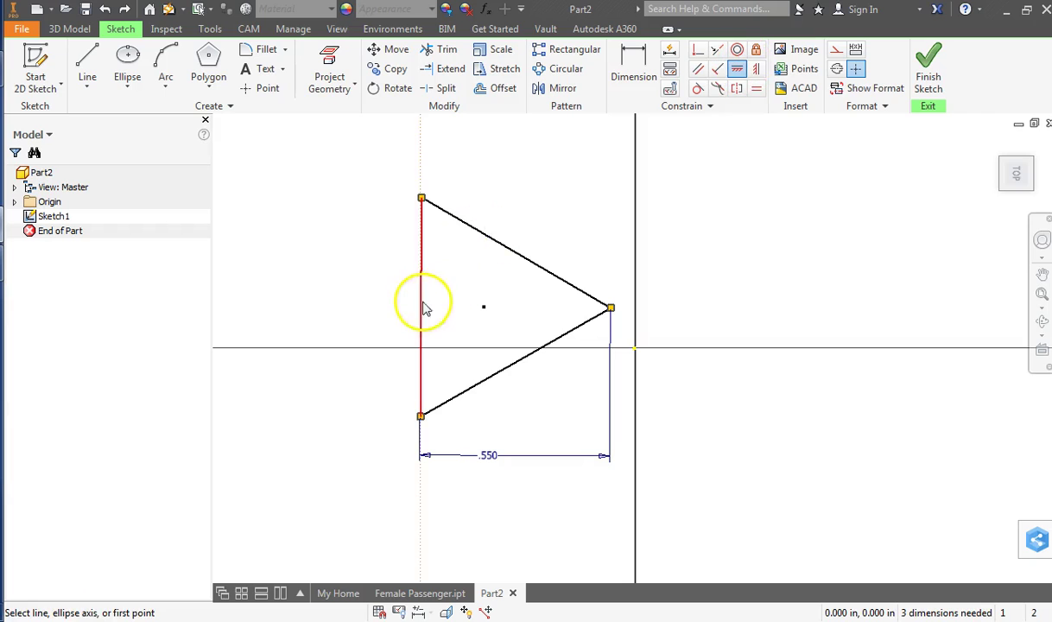
click(423, 308)
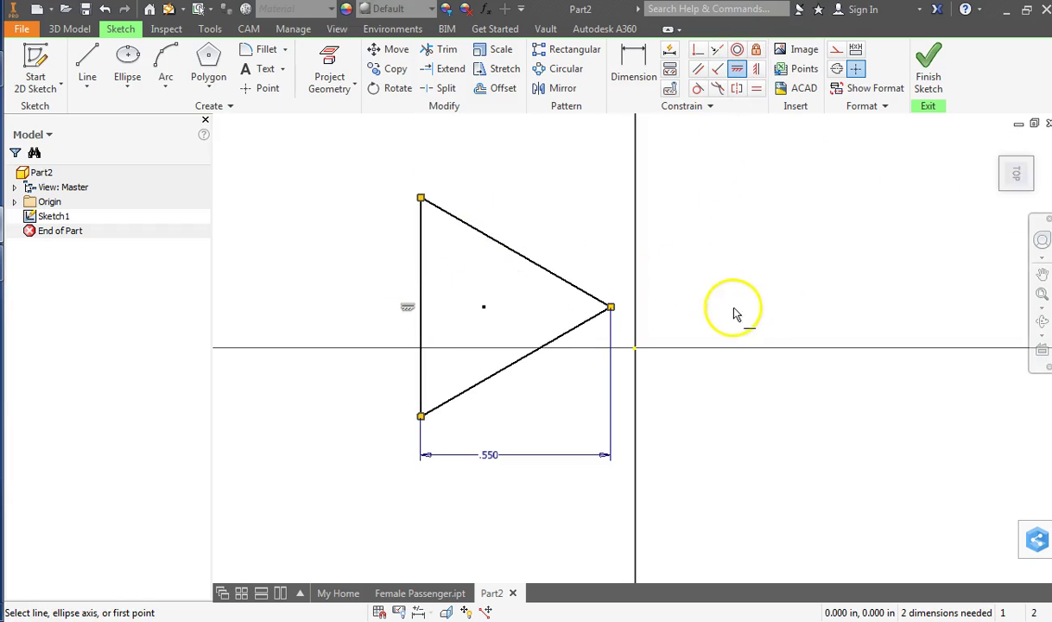
key(e)
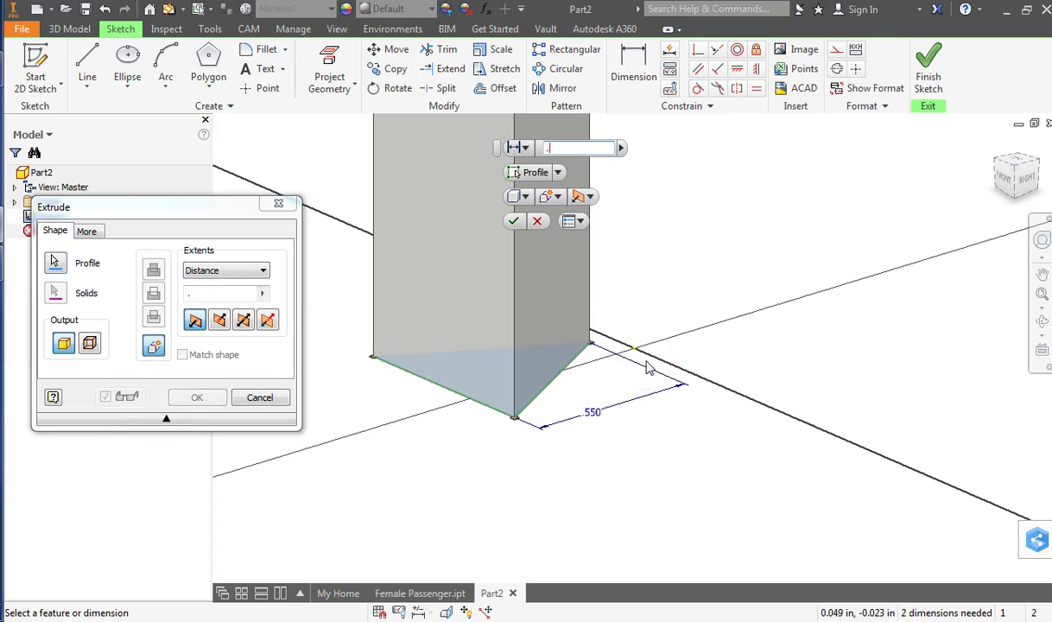
Extrude the triangle into a prism and create a sketch on its top face.
key(Return)
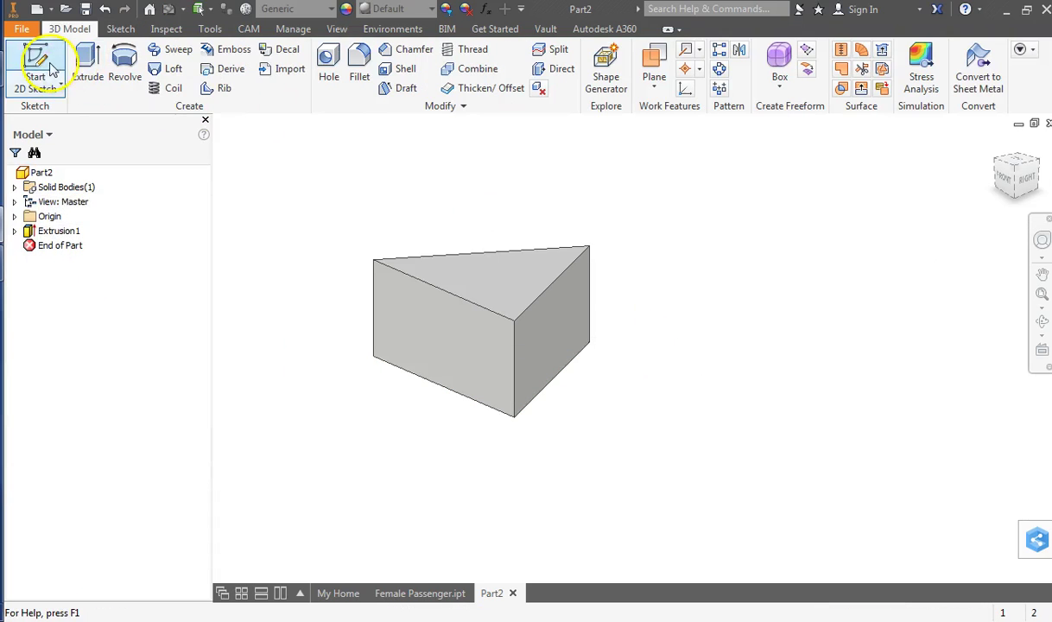
click(35, 65)
click(505, 294)
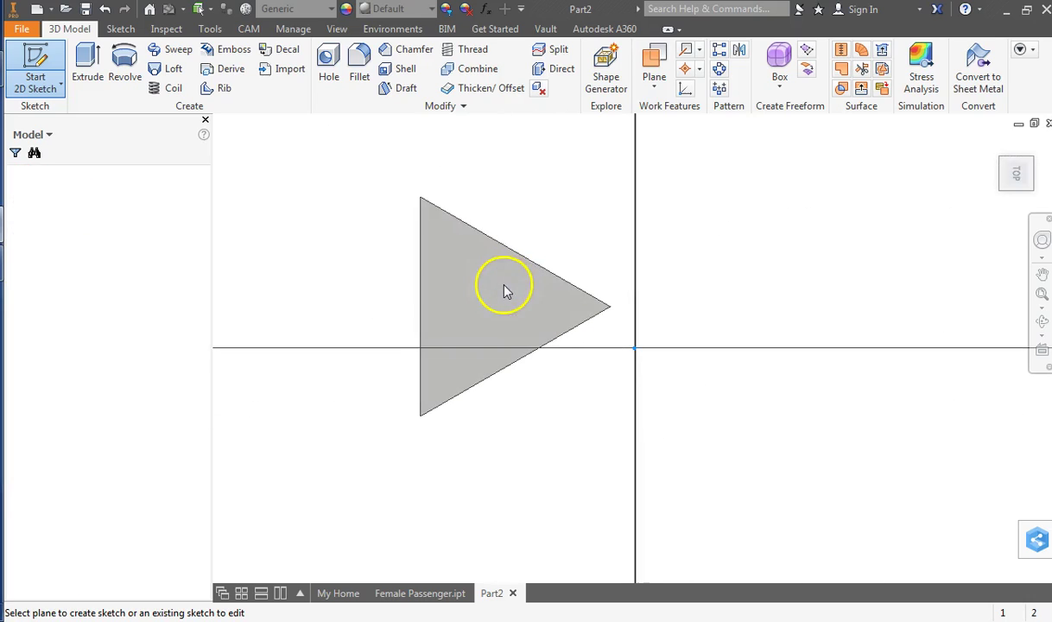
click(127, 56)
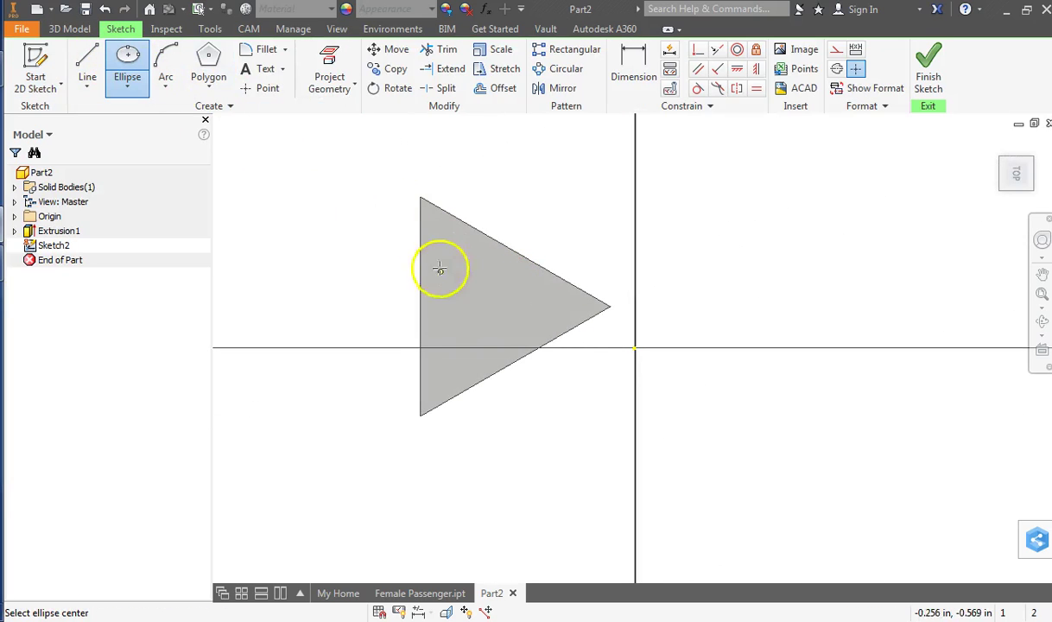
right_click(308, 164)
click(235, 165)
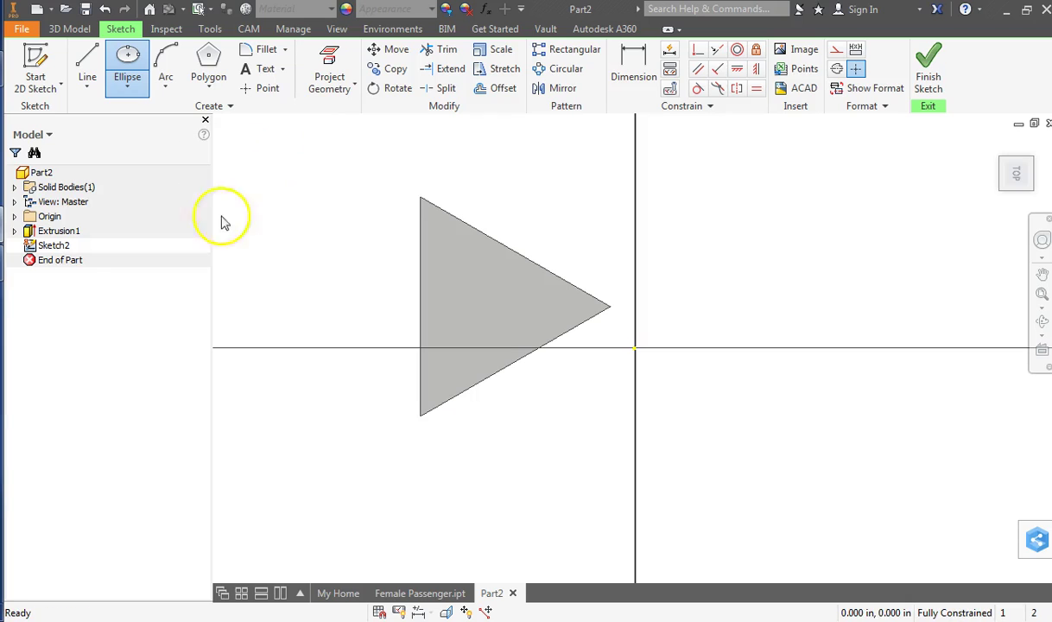
right_click(69, 235)
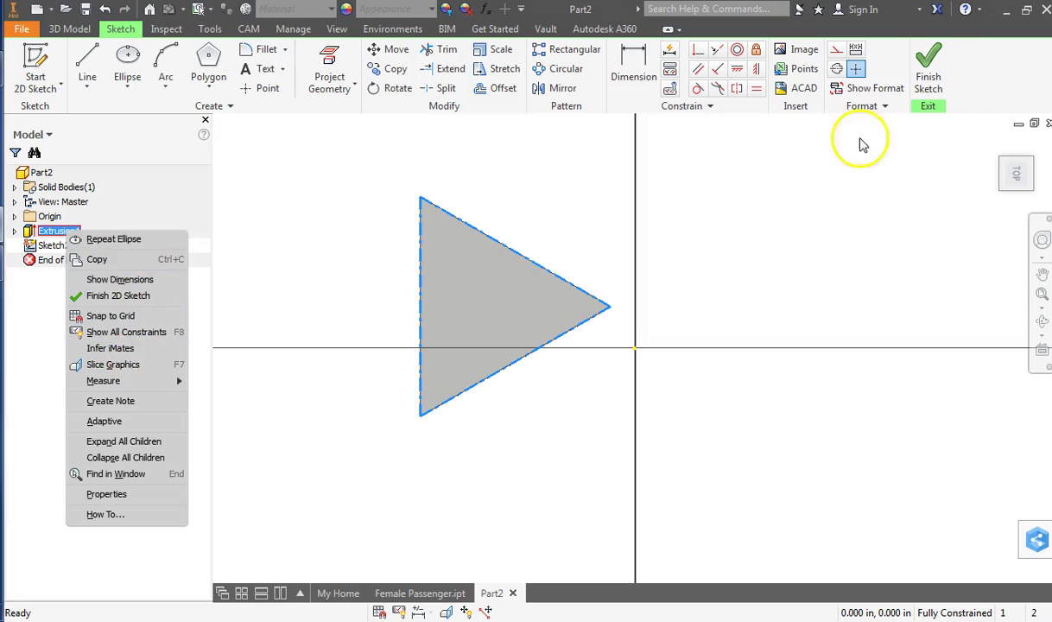
click(900, 62)
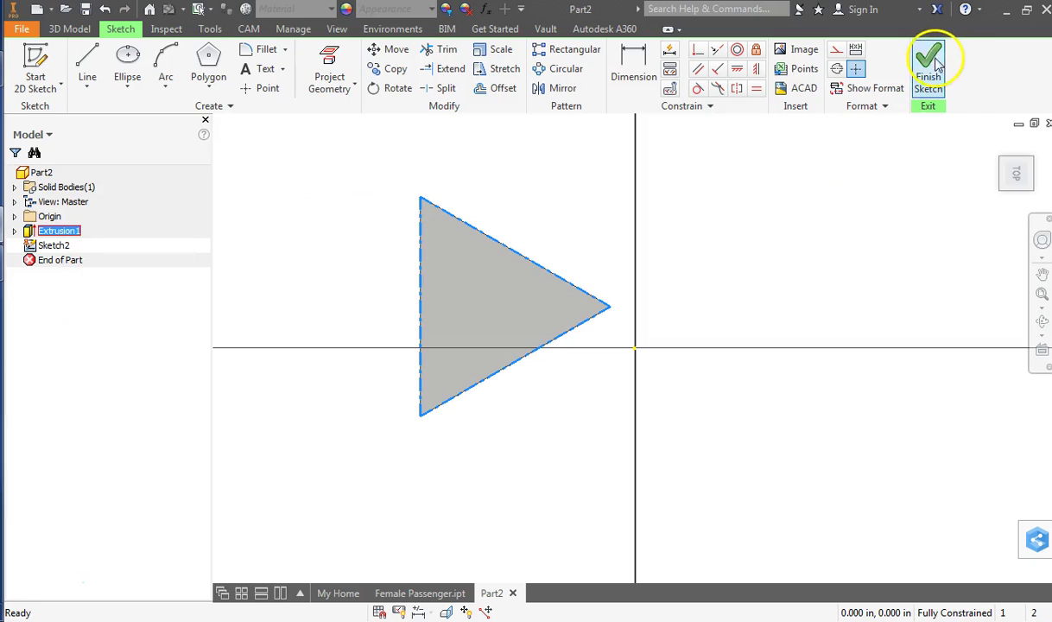
Edit the base sketch to make the triangle's centre coincident with the origin.
right_click(69, 231)
click(173, 351)
click(697, 50)
click(590, 326)
click(742, 370)
click(69, 29)
Reopen Sketch2 on the prism's top face for editing.
click(31, 57)
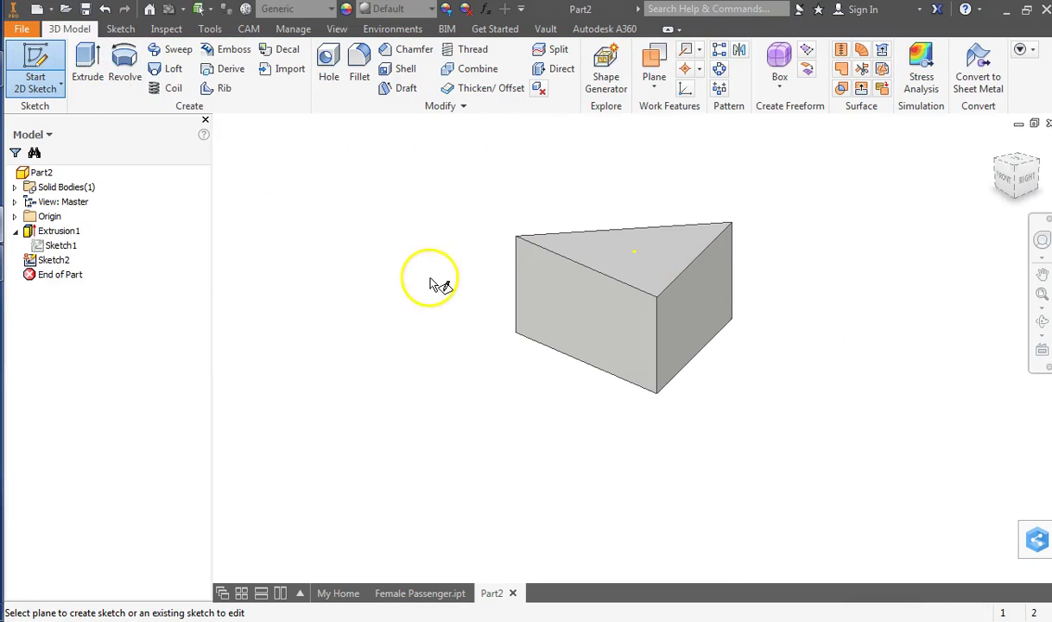
right_click(396, 187)
click(306, 183)
right_click(54, 260)
click(131, 323)
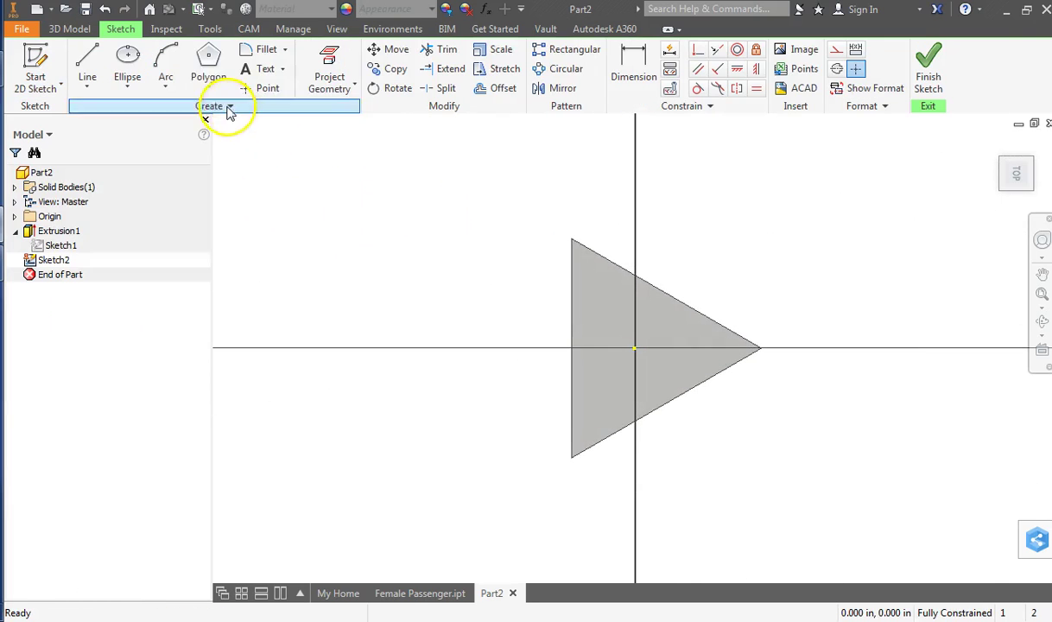
Draw an origin-centred ellipse on the prism top and dimension it .125 wide by .105 tall.
click(126, 56)
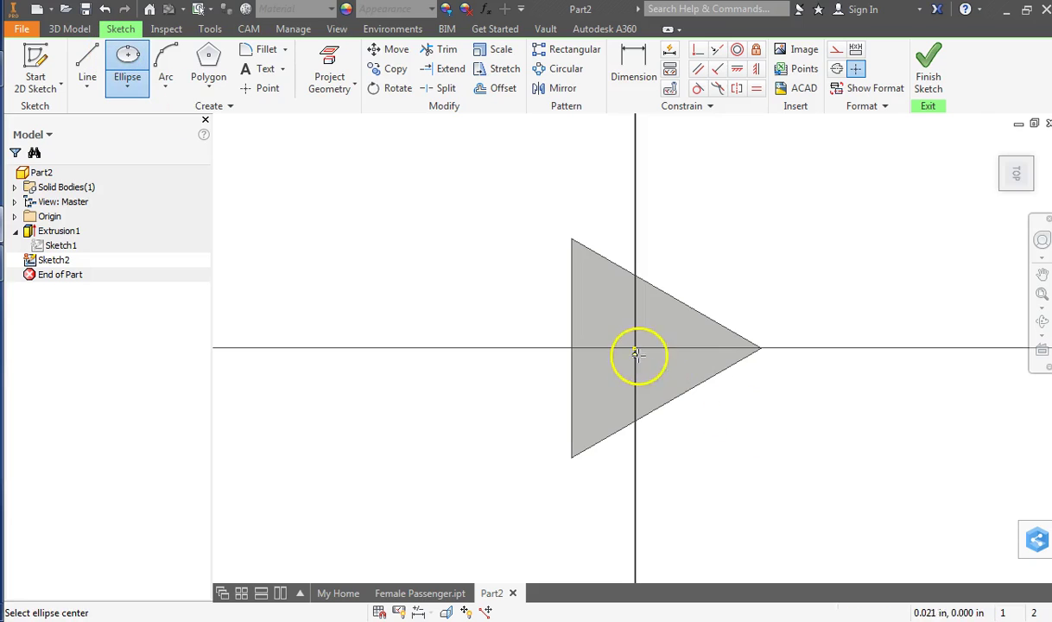
click(698, 349)
click(636, 313)
click(648, 82)
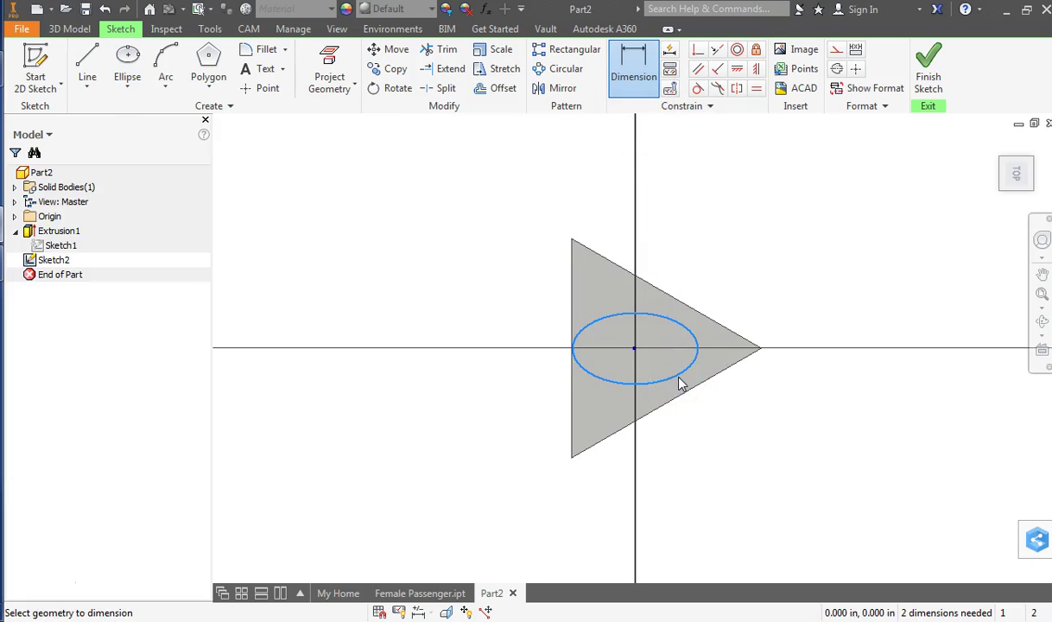
click(657, 381)
click(687, 452)
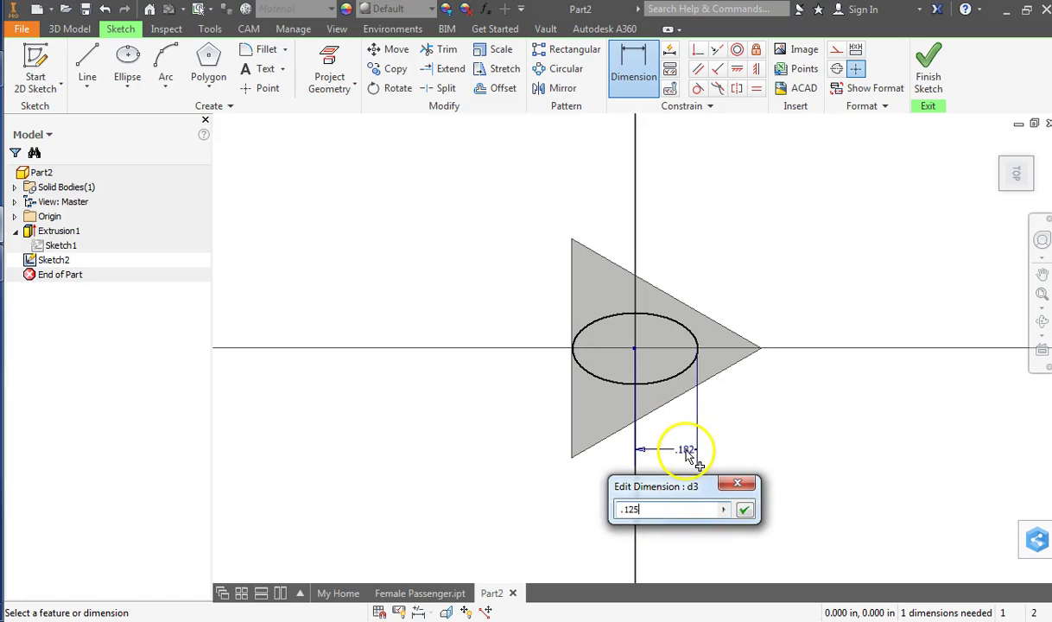
key(Return)
click(674, 358)
click(791, 367)
text(.105)
key(Return)
click(920, 65)
click(649, 89)
Create a work plane offset .19 above the prism's top face.
click(655, 155)
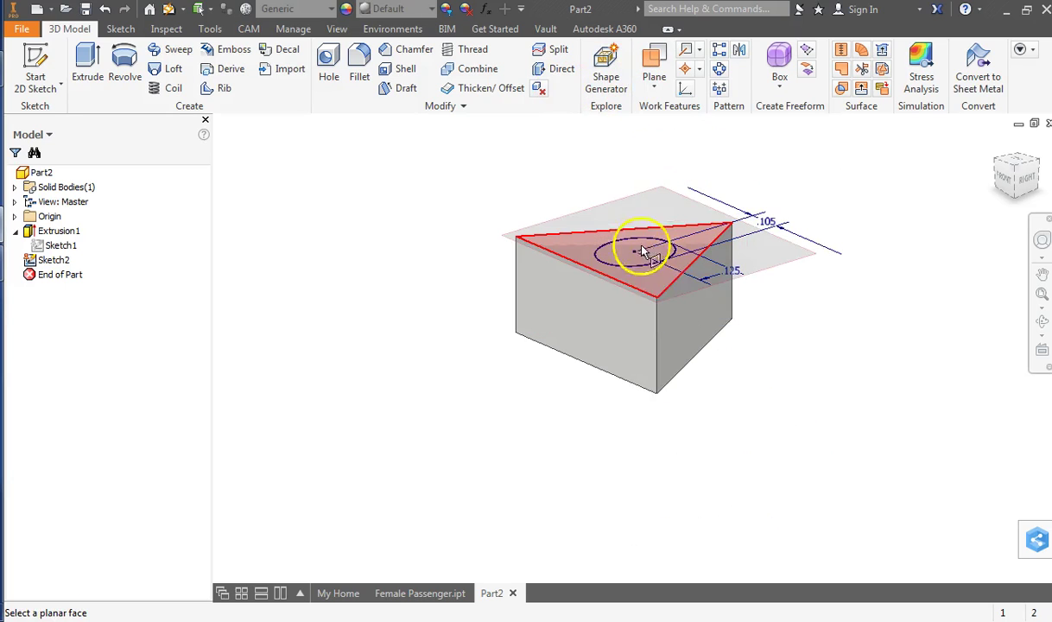
click(661, 277)
drag(660, 222, 656, 204)
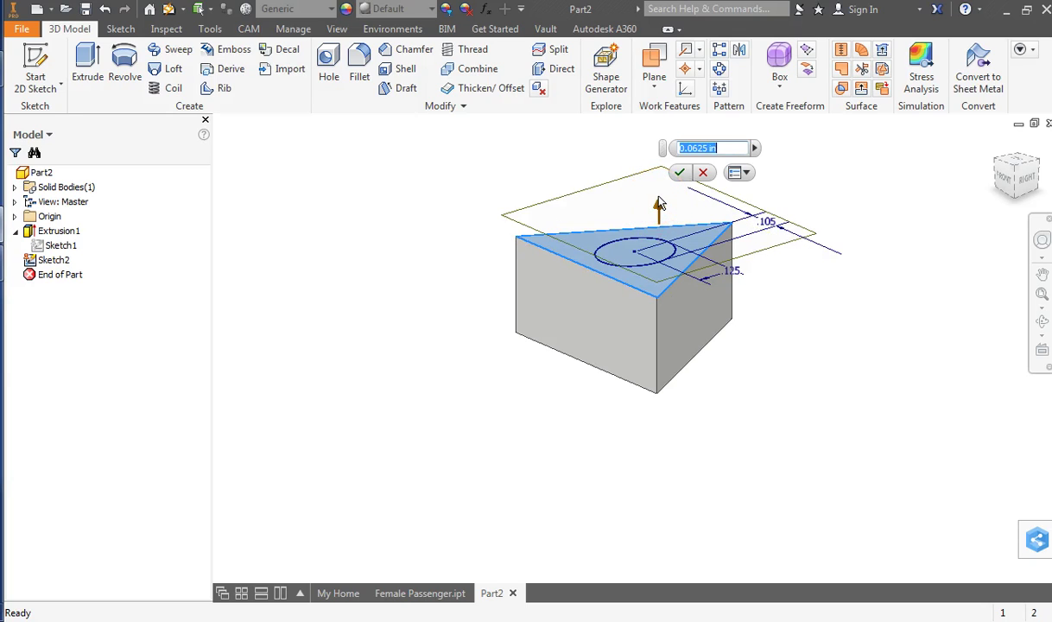
text(.19)
key(Return)
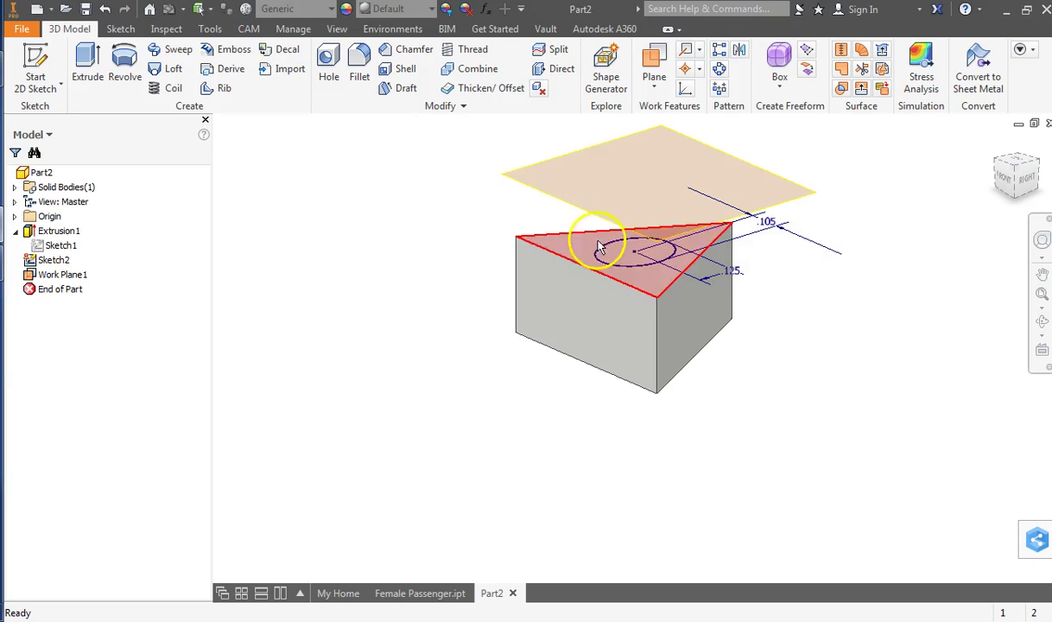
Sketch an origin-centred ellipse on Work Plane1.
click(49, 61)
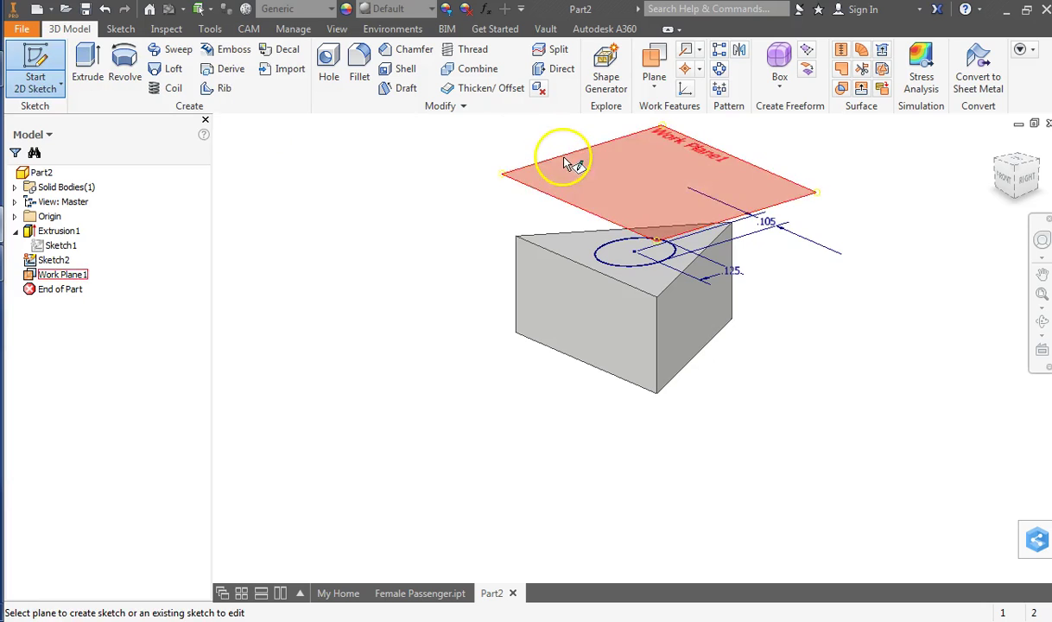
click(557, 158)
click(127, 60)
click(635, 348)
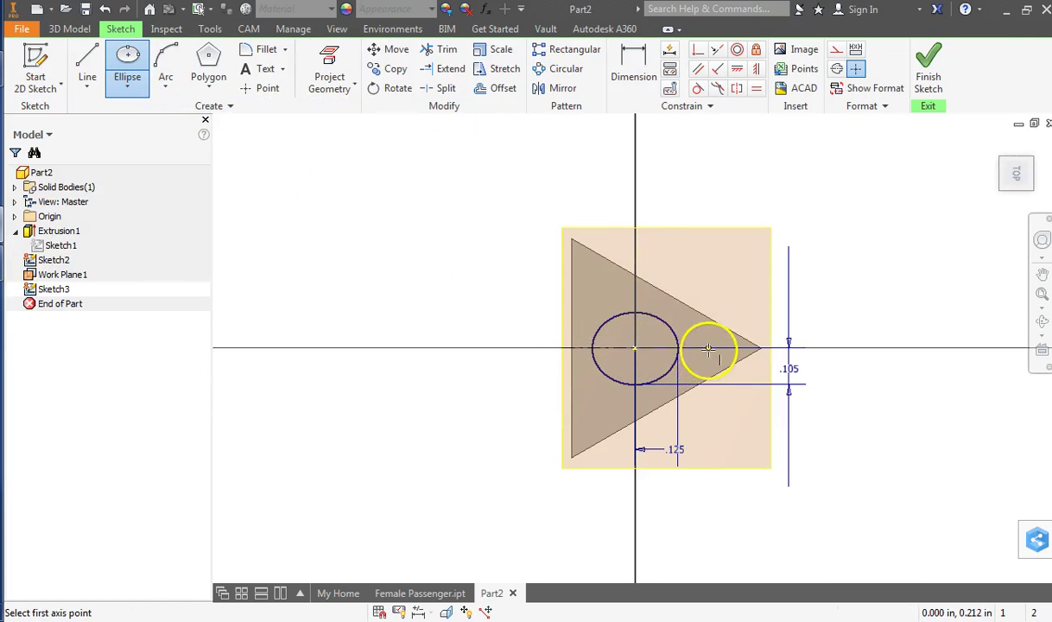
click(635, 294)
click(633, 70)
Dimension the second ellipse .140 wide and .110 tall, then finish the sketch.
click(706, 349)
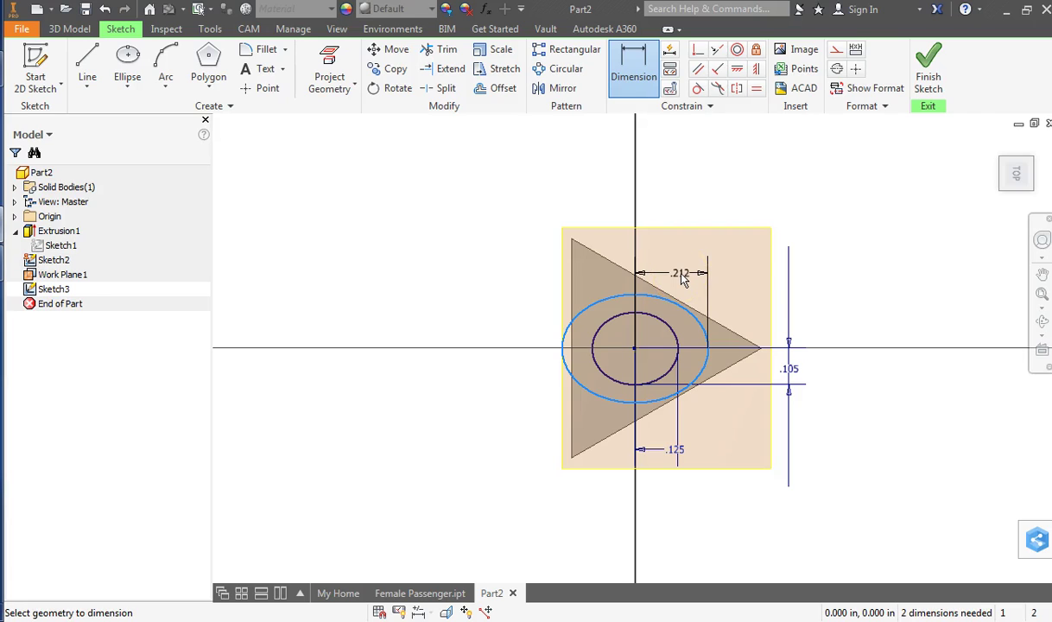
click(681, 279)
text(.140)
key(Return)
scroll(678, 302, up, 3)
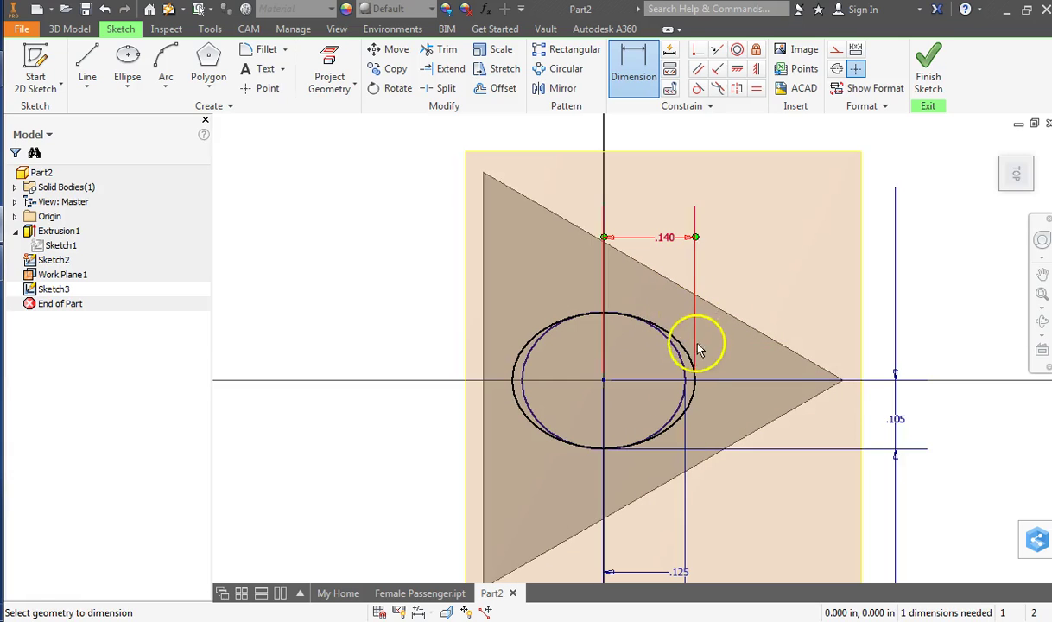
click(688, 349)
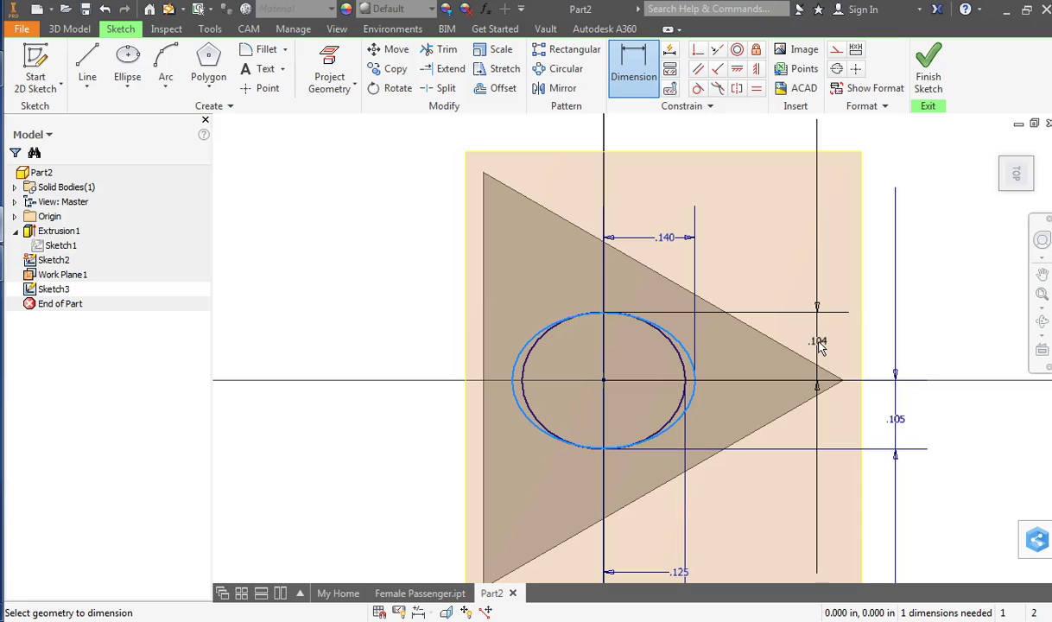
click(820, 344)
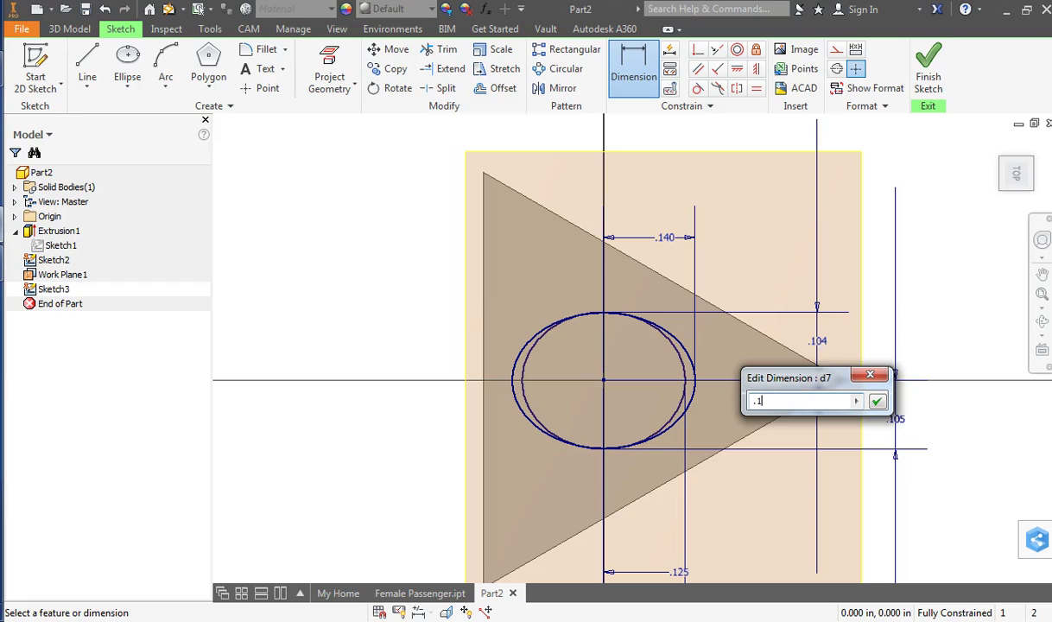
key(Return)
scroll(846, 222, down, 3)
click(931, 69)
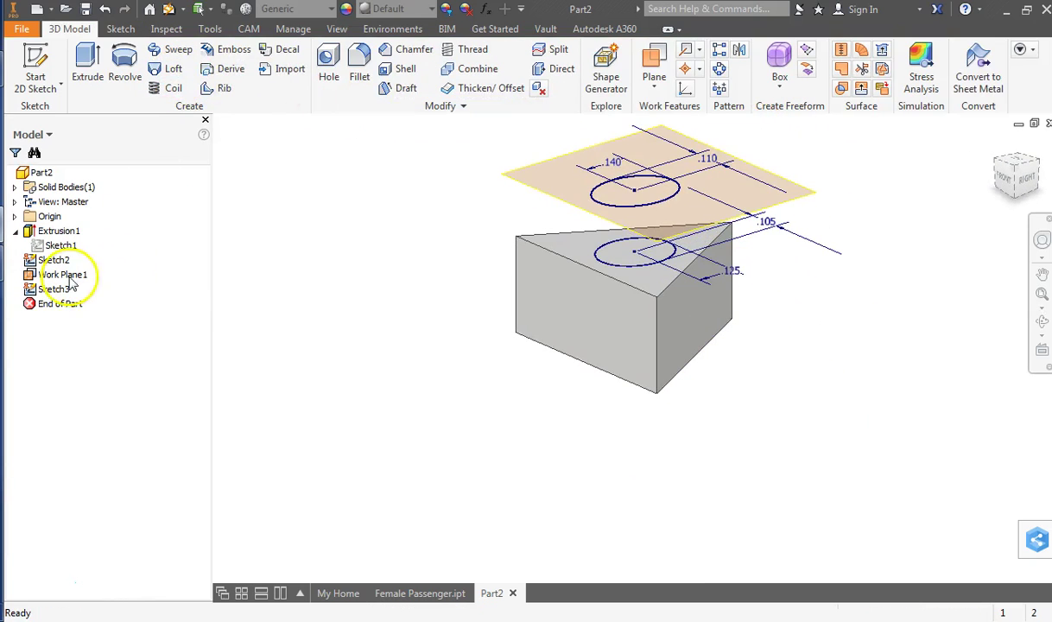
Hide Work Plane1 and loft Sketch2 to Sketch3 into a solid elliptical body.
right_click(52, 275)
click(96, 403)
click(170, 73)
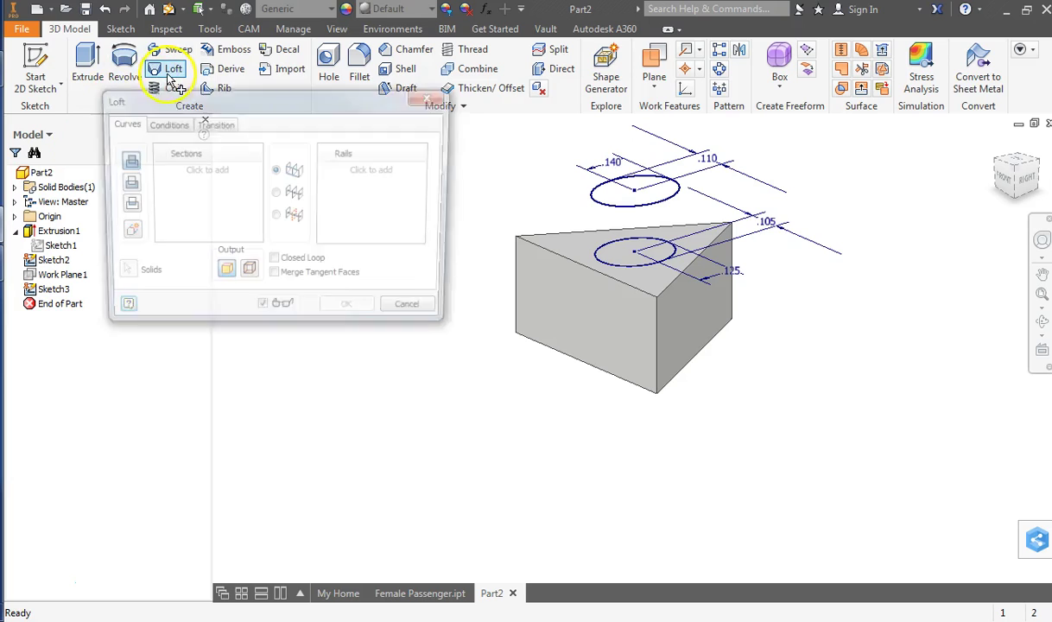
click(608, 252)
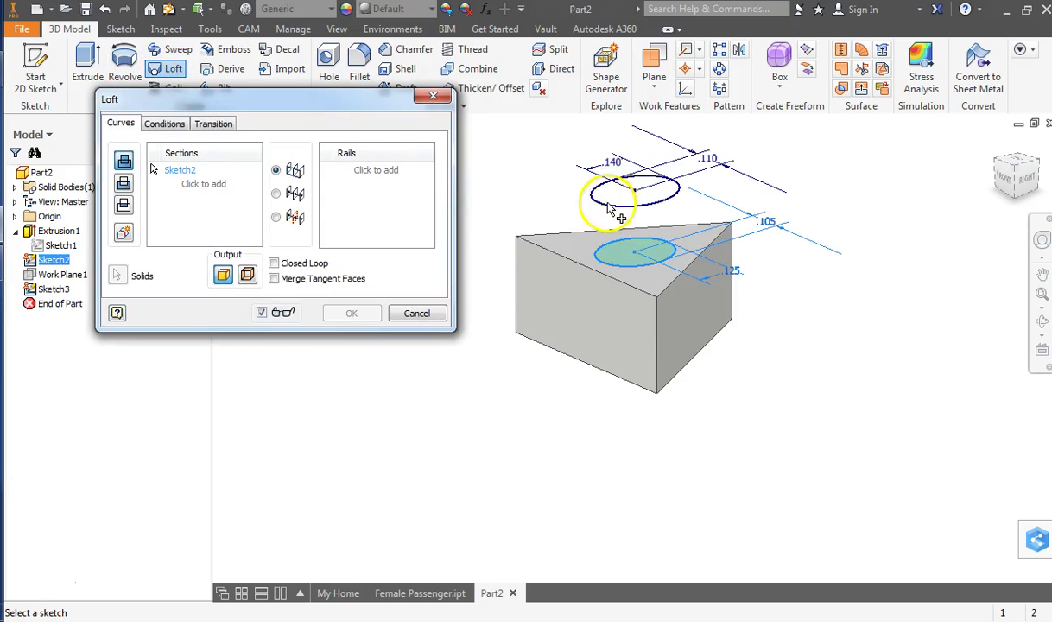
click(608, 212)
click(350, 314)
click(35, 65)
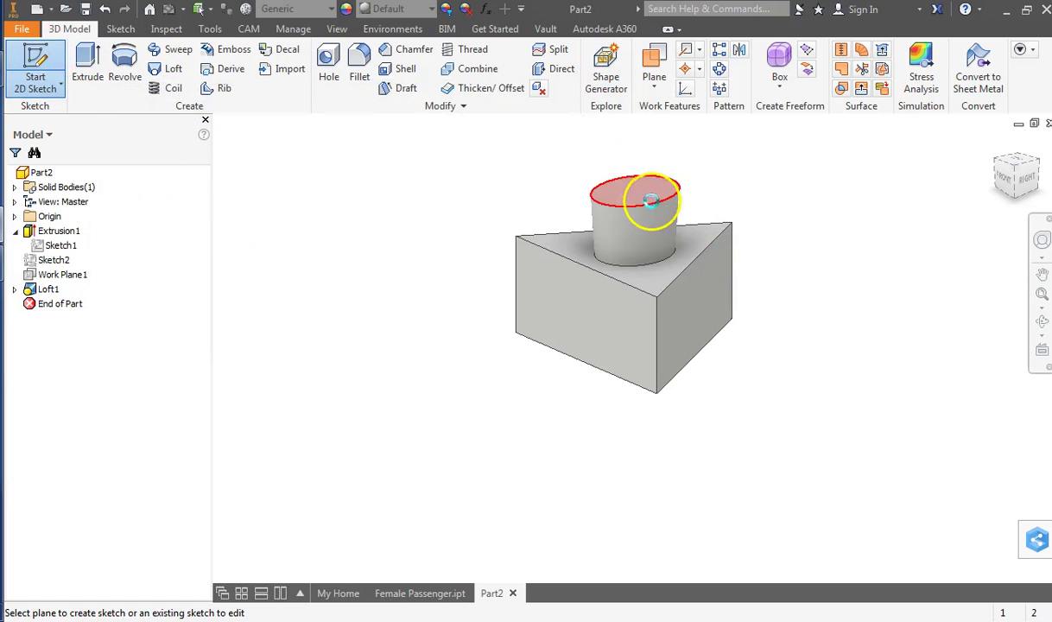
Draw a large ellipse on the loft's top face.
click(646, 193)
click(127, 60)
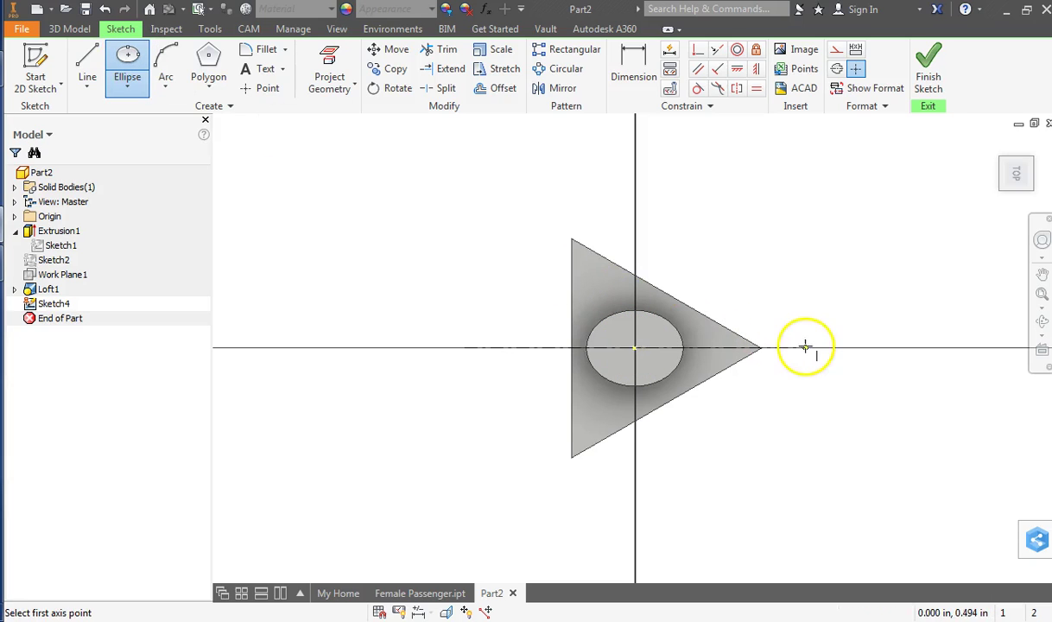
click(808, 349)
click(635, 205)
Dimension the large ellipse .300 wide and .200 tall.
click(633, 68)
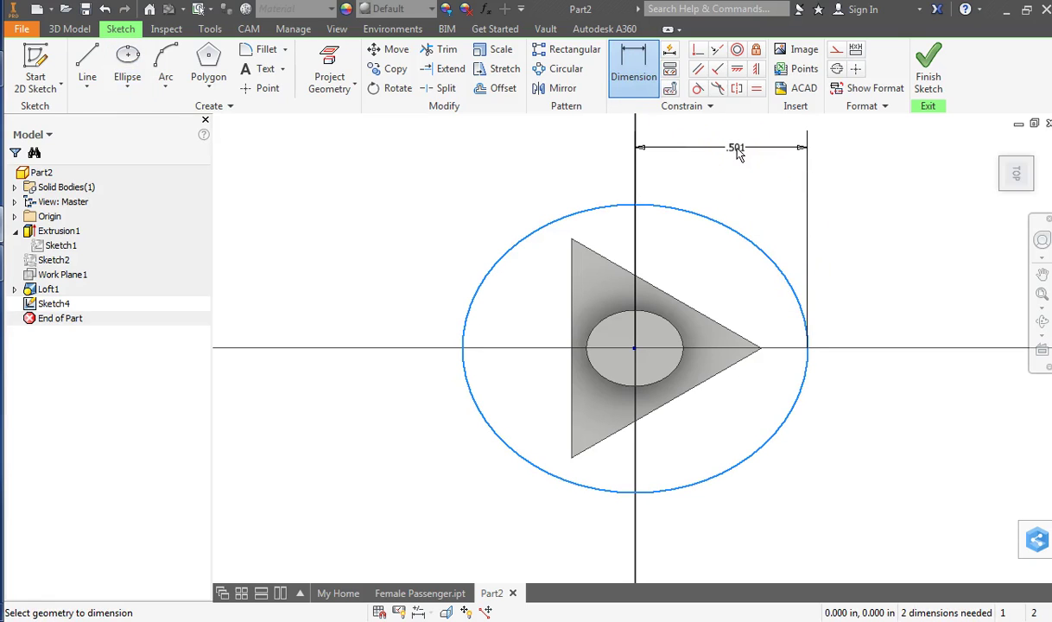
click(738, 152)
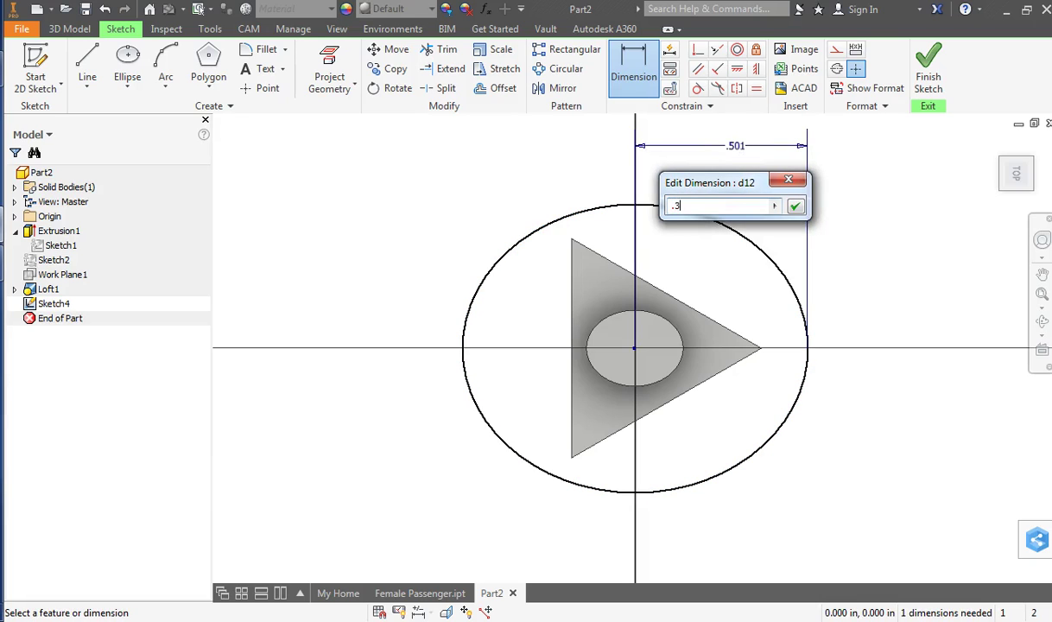
text(.30)
key(Return)
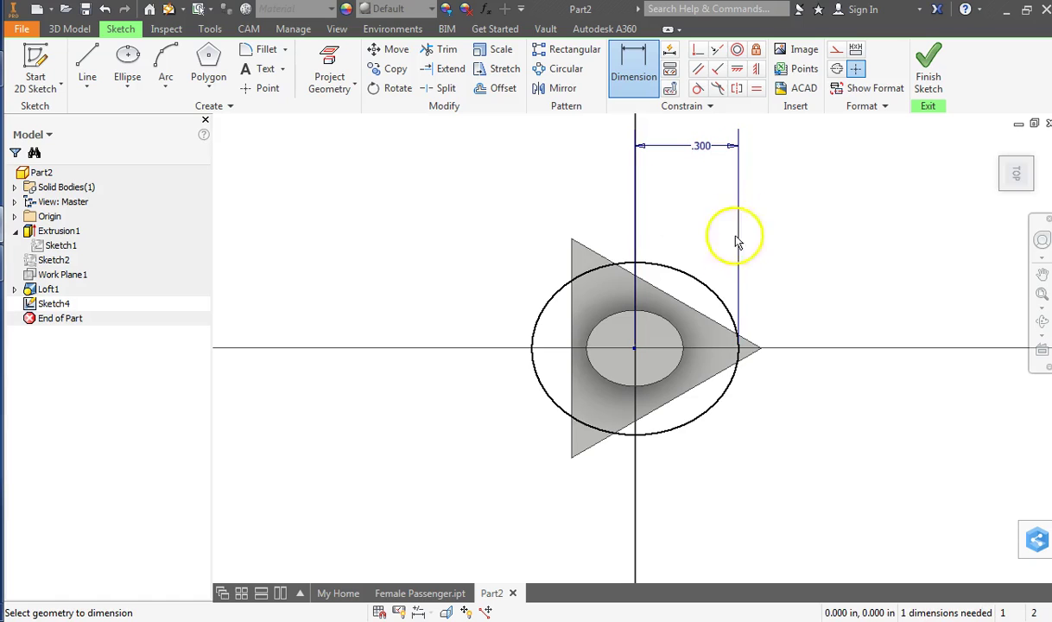
click(721, 297)
click(836, 318)
text(.20)
key(Return)
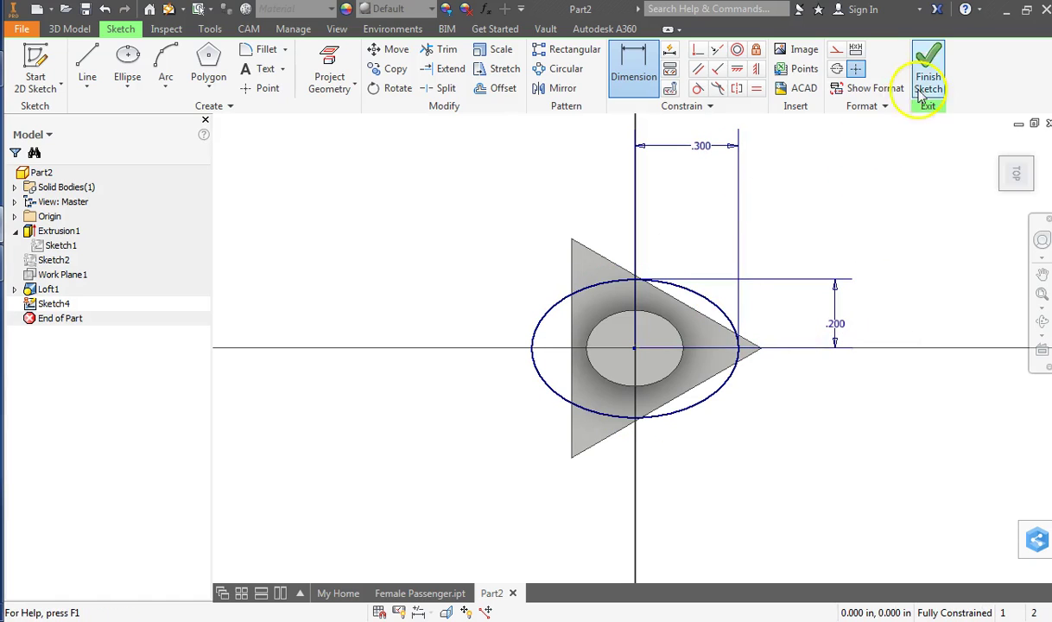
Add a work plane offset .27 above the loft's top face.
click(928, 77)
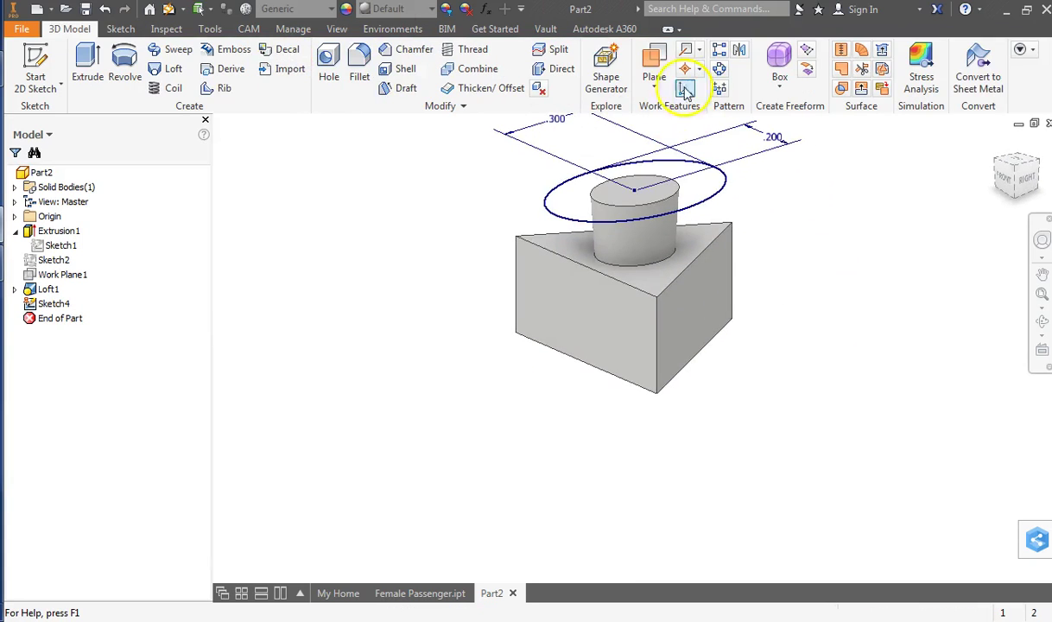
click(654, 78)
click(648, 137)
scroll(535, 167, down, 2)
click(586, 169)
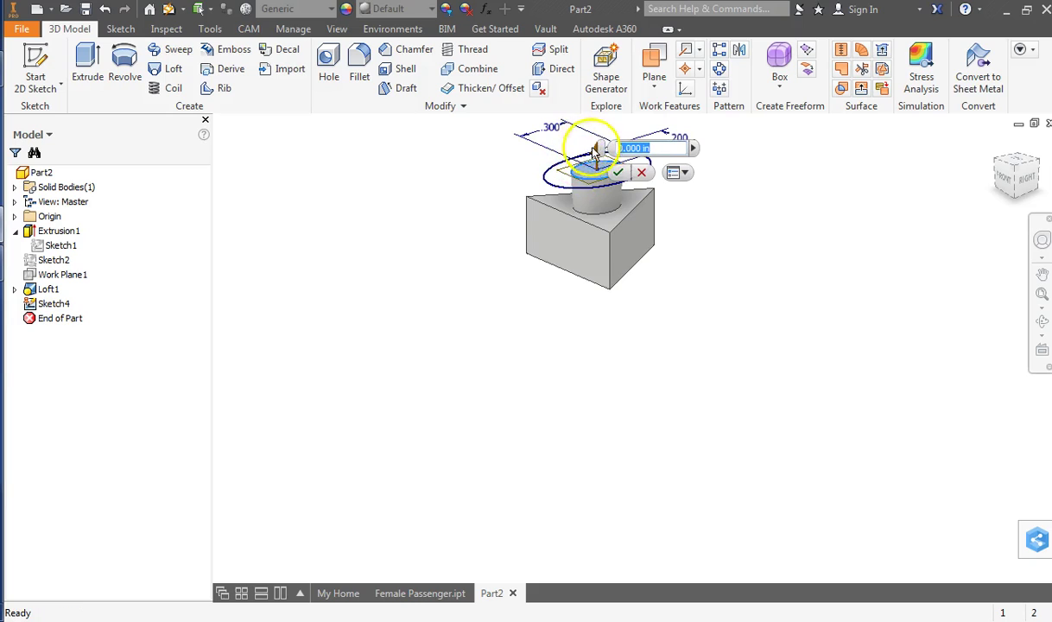
middle_drag(596, 155, 563, 246)
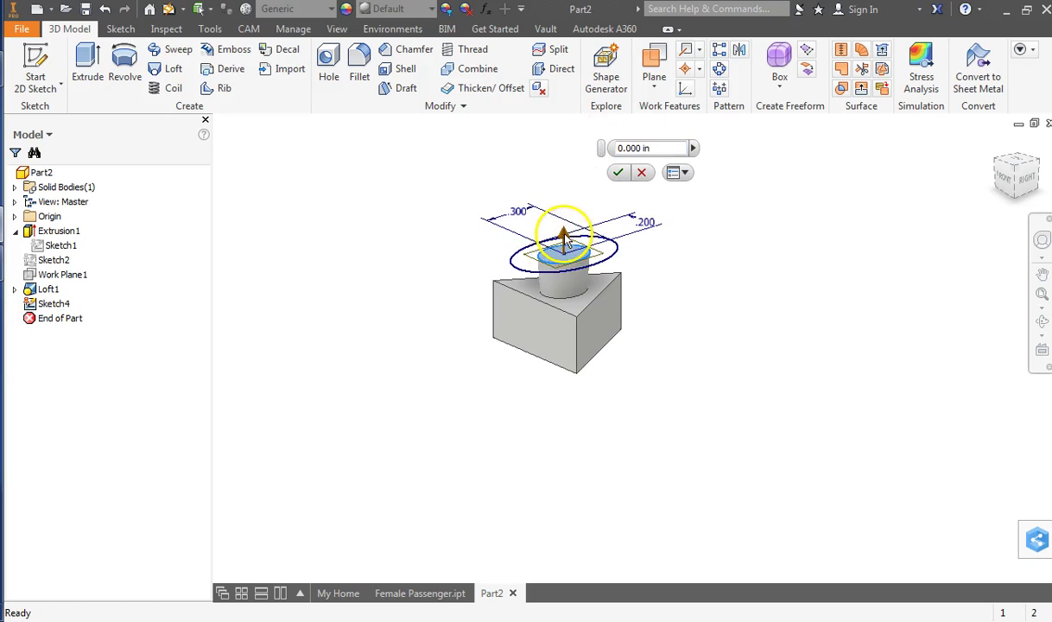
drag(564, 233, 546, 183)
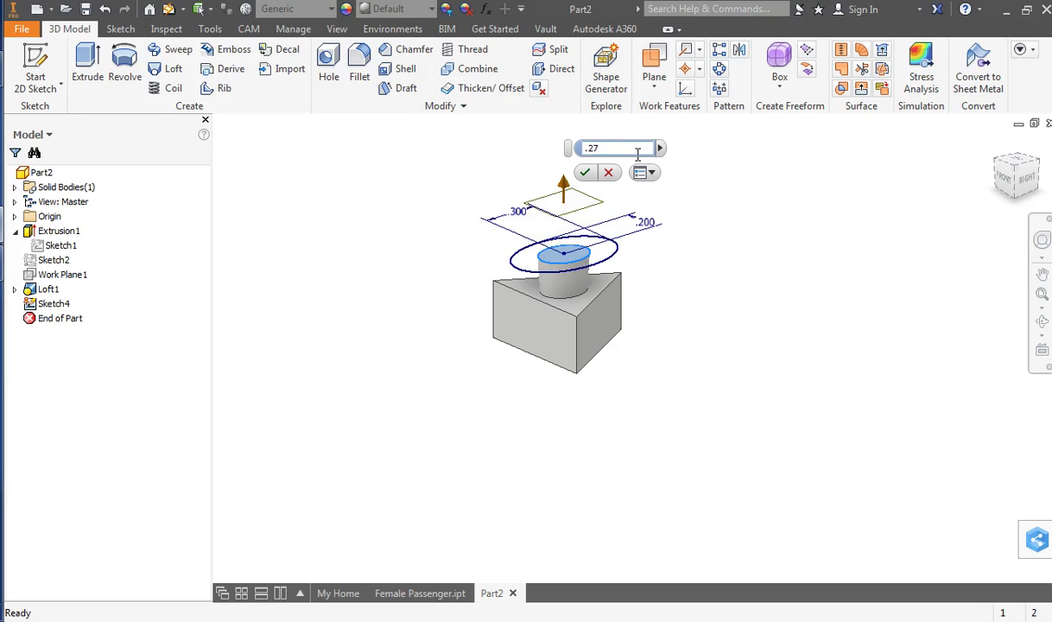
key(Return)
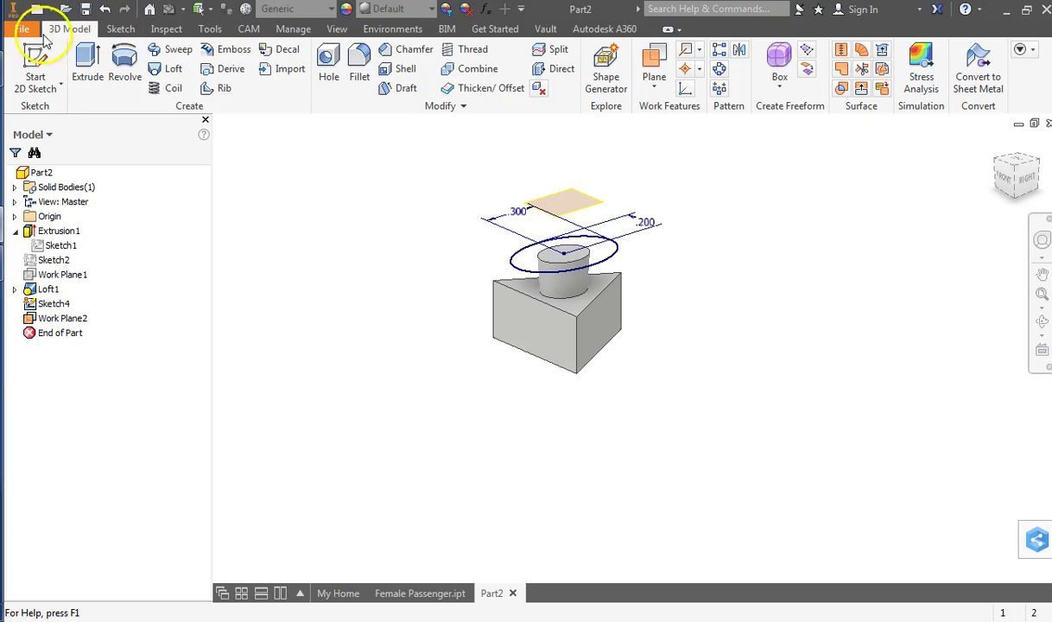
Sketch an ellipse on the new work plane.
click(35, 56)
click(556, 192)
click(129, 58)
scroll(614, 350, down, 5)
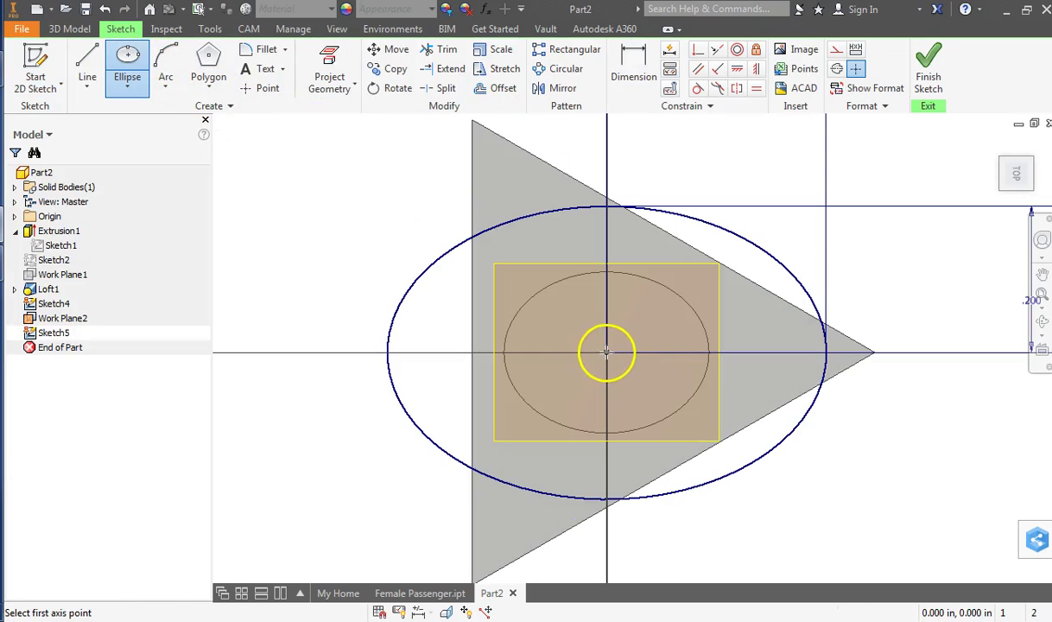
scroll(607, 352, up, 4)
click(732, 353)
click(607, 270)
right_click(460, 156)
key(Escape)
Dimension the outer ellipse .195 wide.
click(631, 79)
click(675, 285)
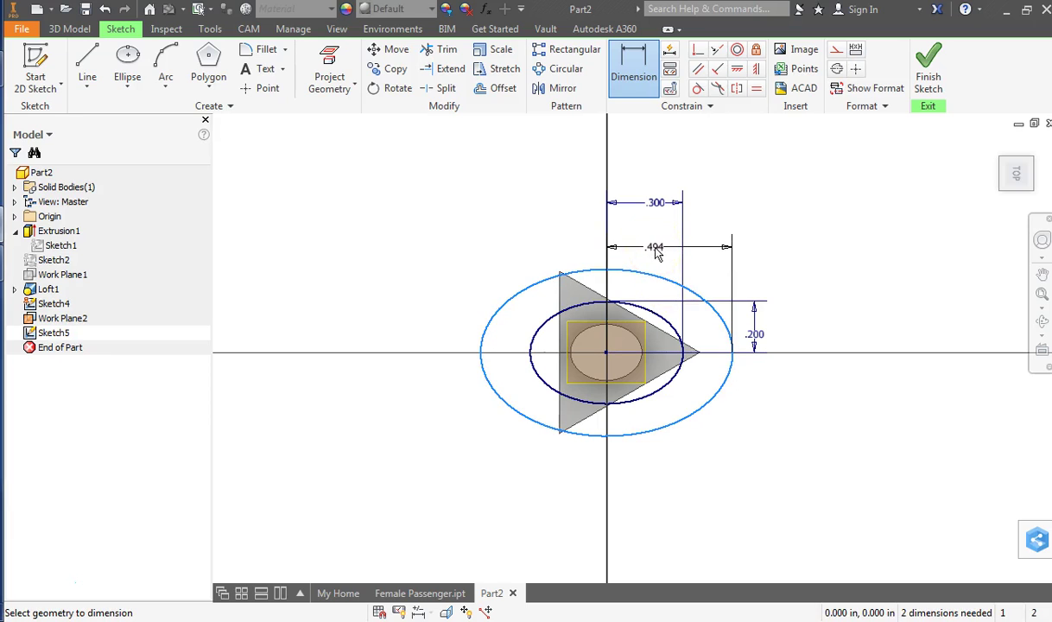
click(656, 252)
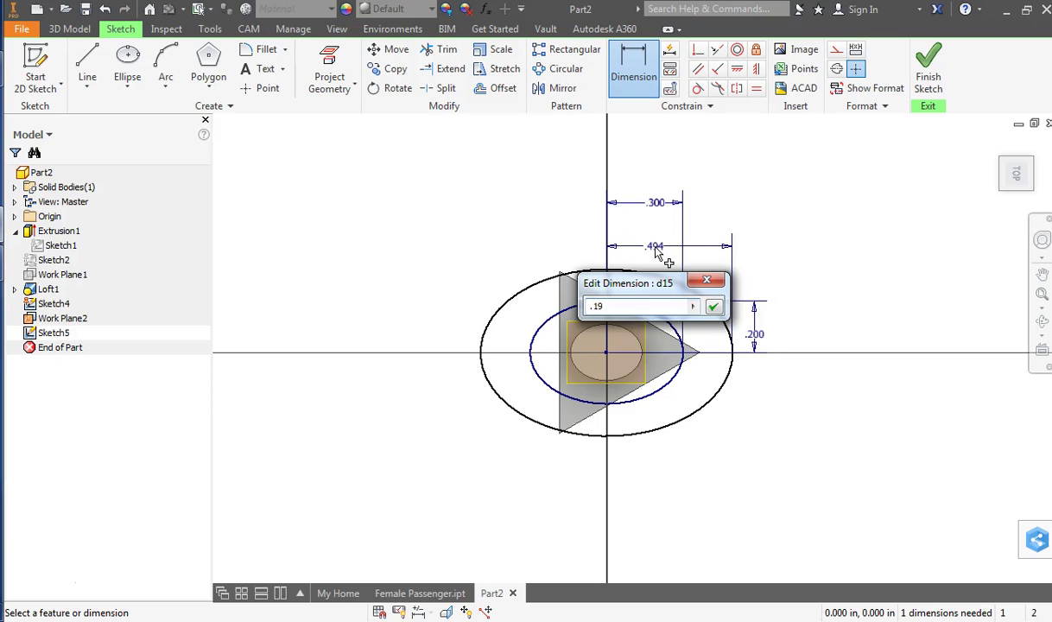
key(Return)
Set the inner ellipse's height to .155, skipping the duplicate width dimension.
scroll(690, 373, up, 3)
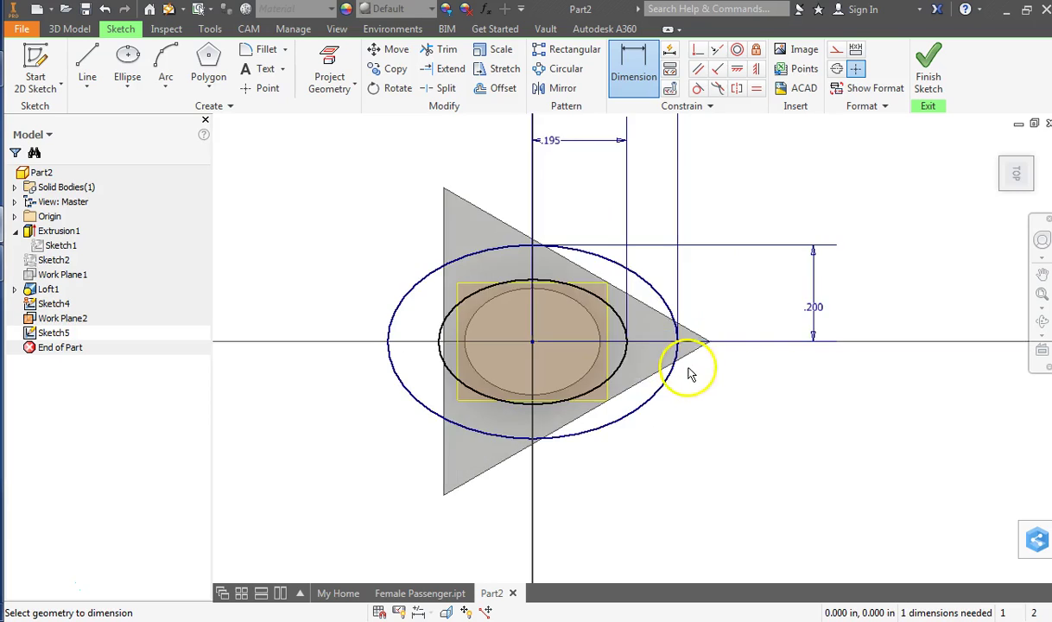
click(624, 367)
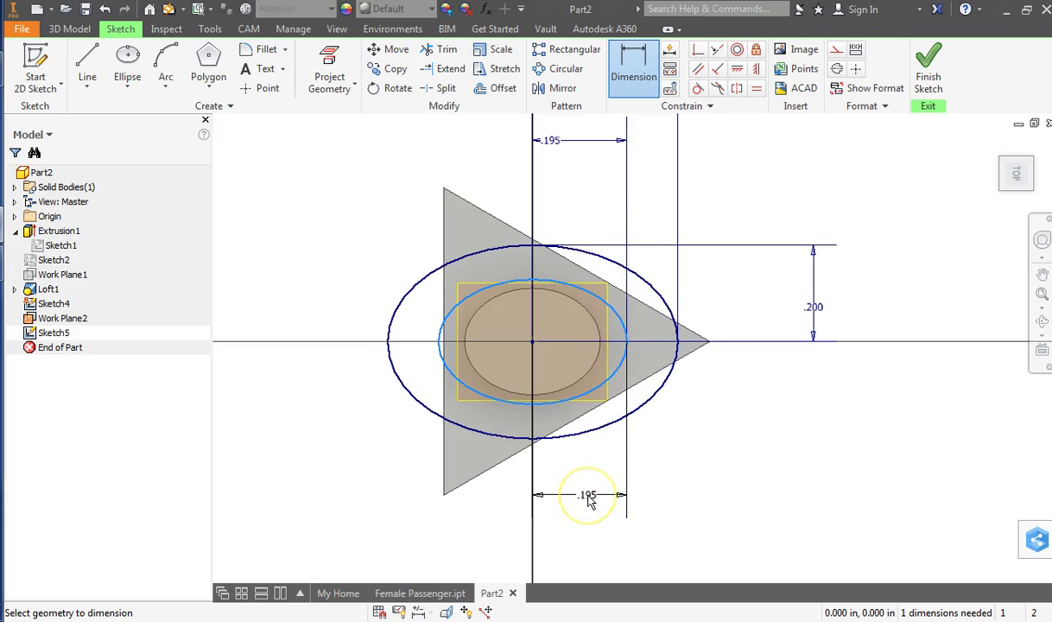
click(589, 502)
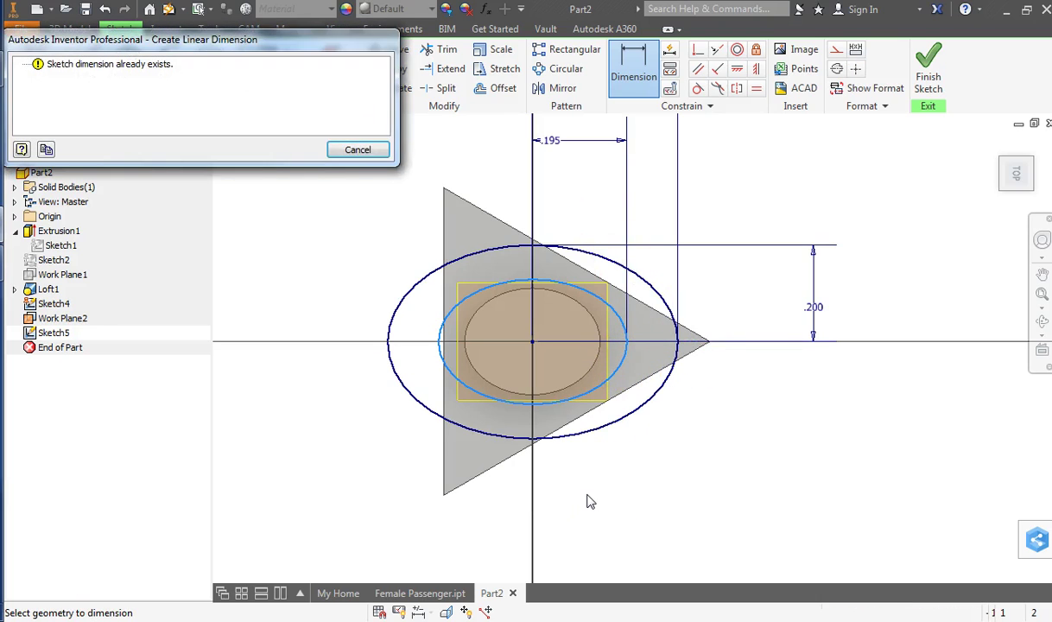
click(411, 220)
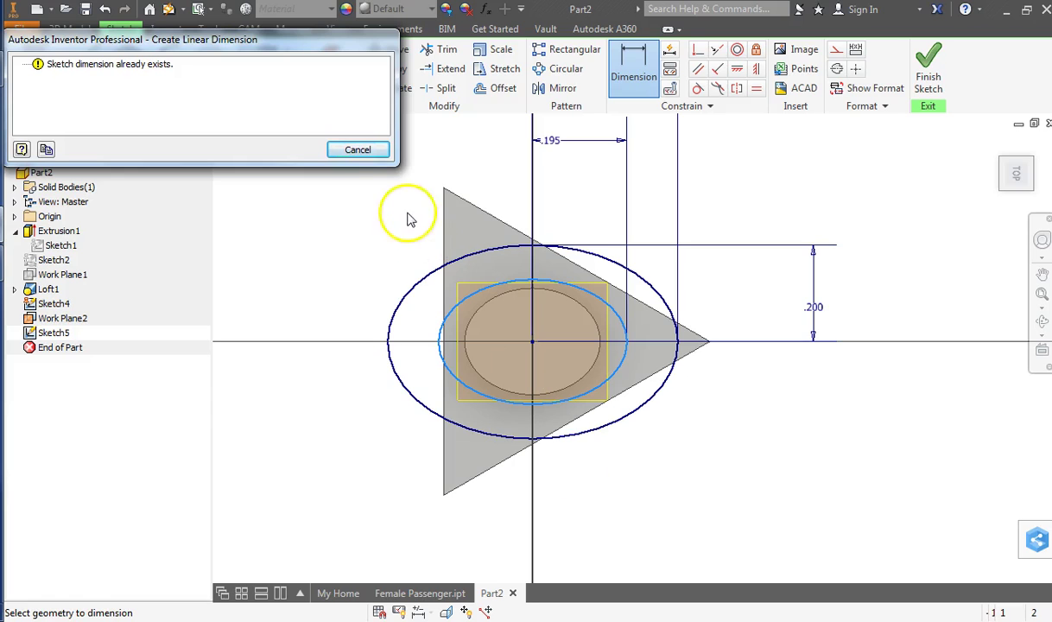
click(358, 151)
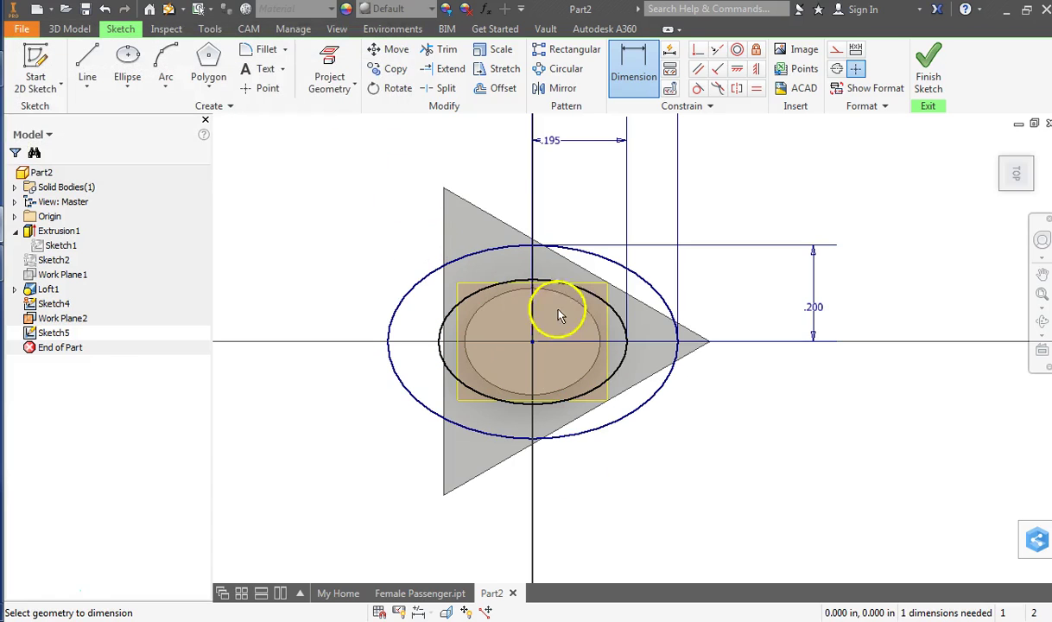
click(619, 373)
click(753, 382)
text(.15)
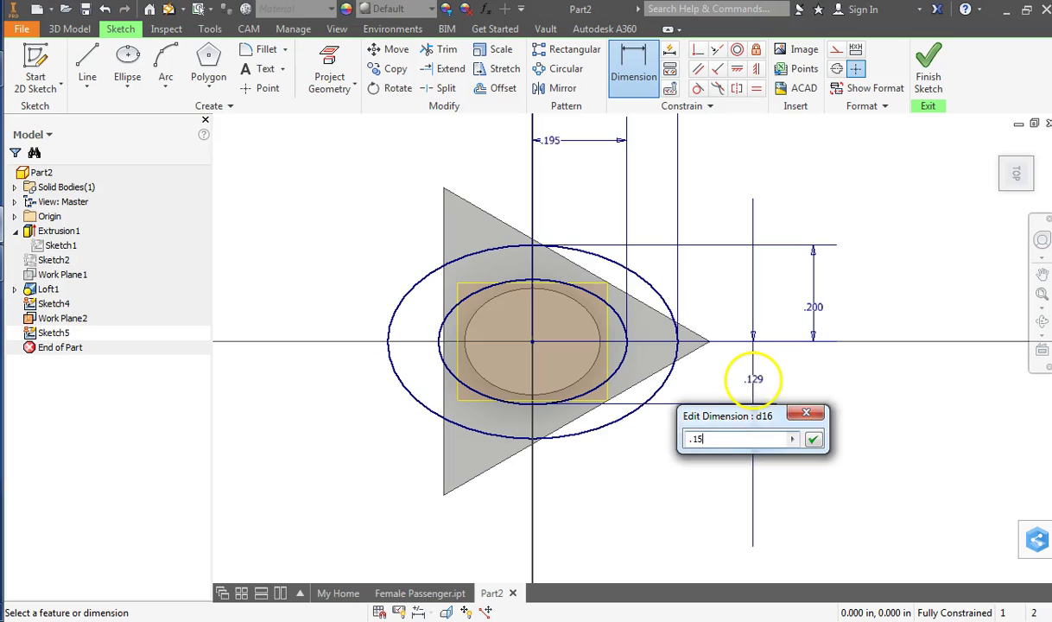
text(5)
key(Return)
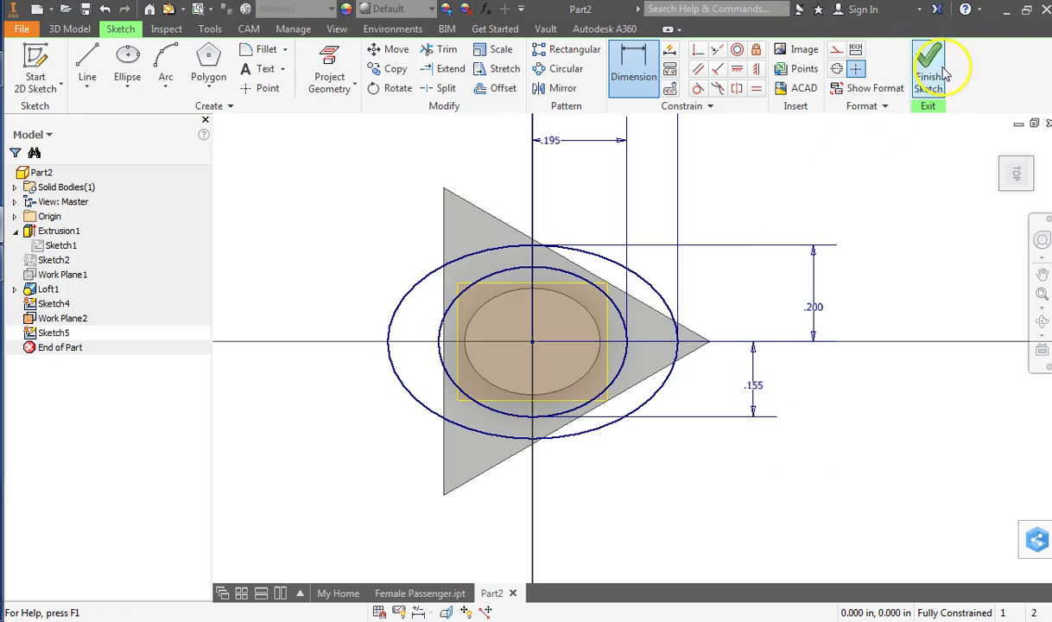
Loft Sketch4's large ellipse up to Sketch5's ellipse to form Loft2.
click(929, 62)
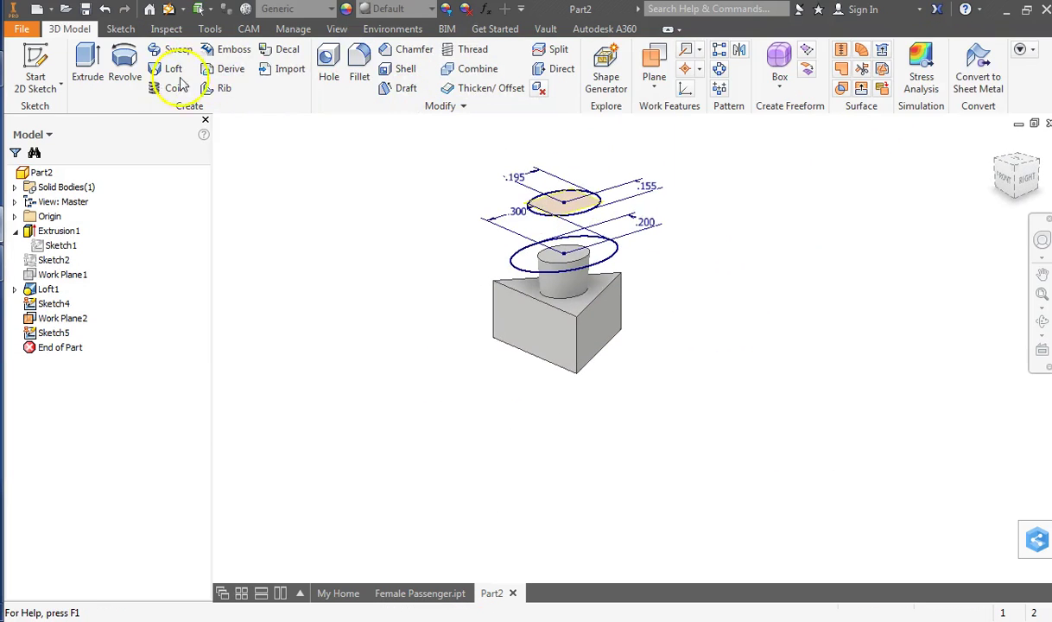
click(173, 69)
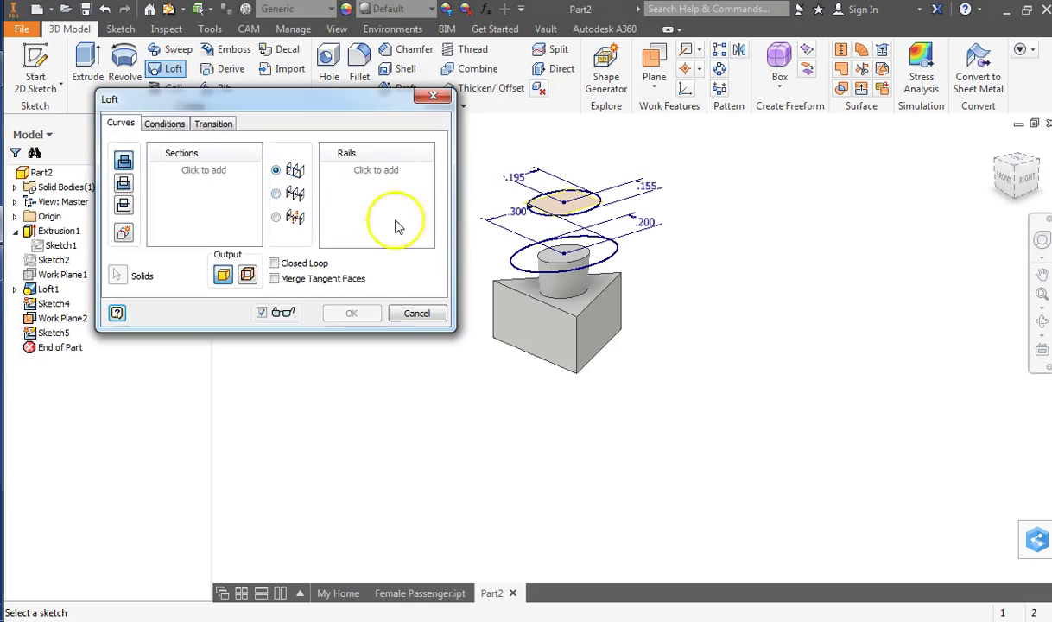
click(513, 269)
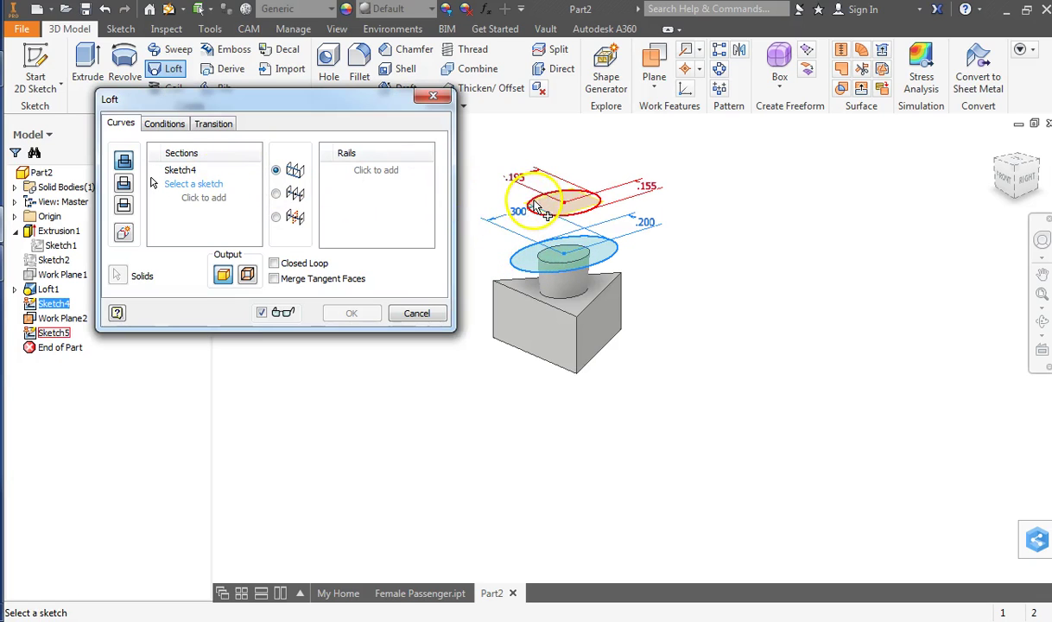
click(530, 203)
click(350, 313)
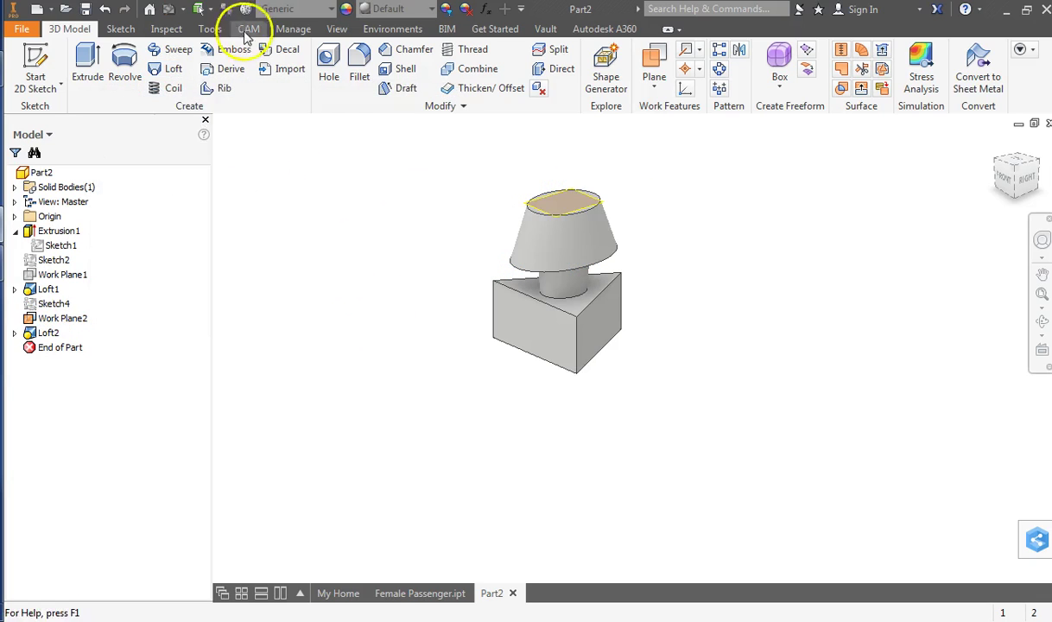
right_click(73, 319)
Hide Work Plane2 and add a work plane offset .48 above the loft's top face.
click(143, 419)
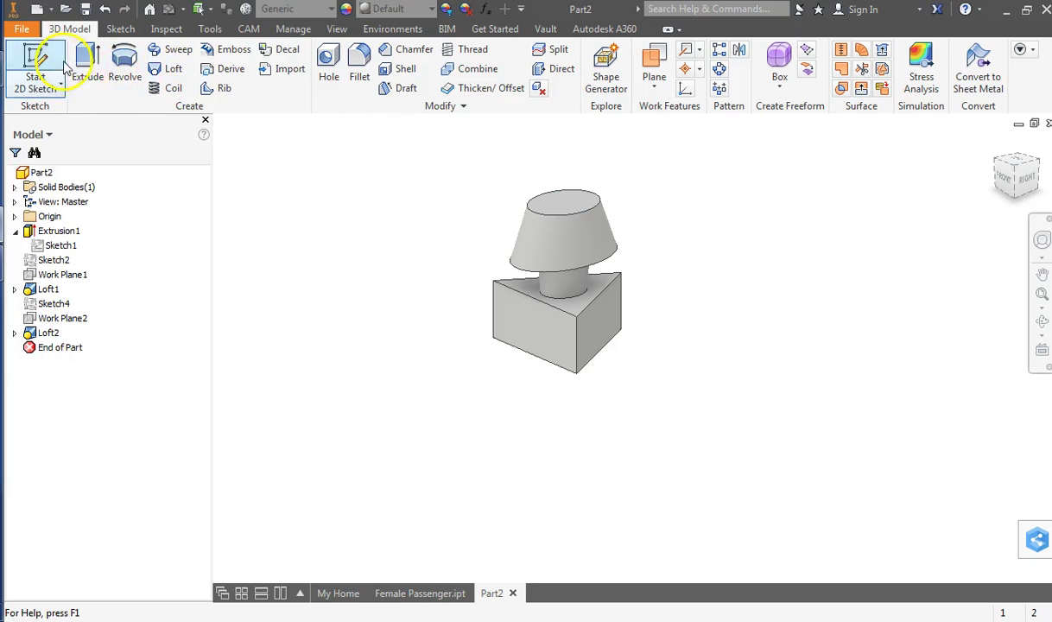
click(654, 86)
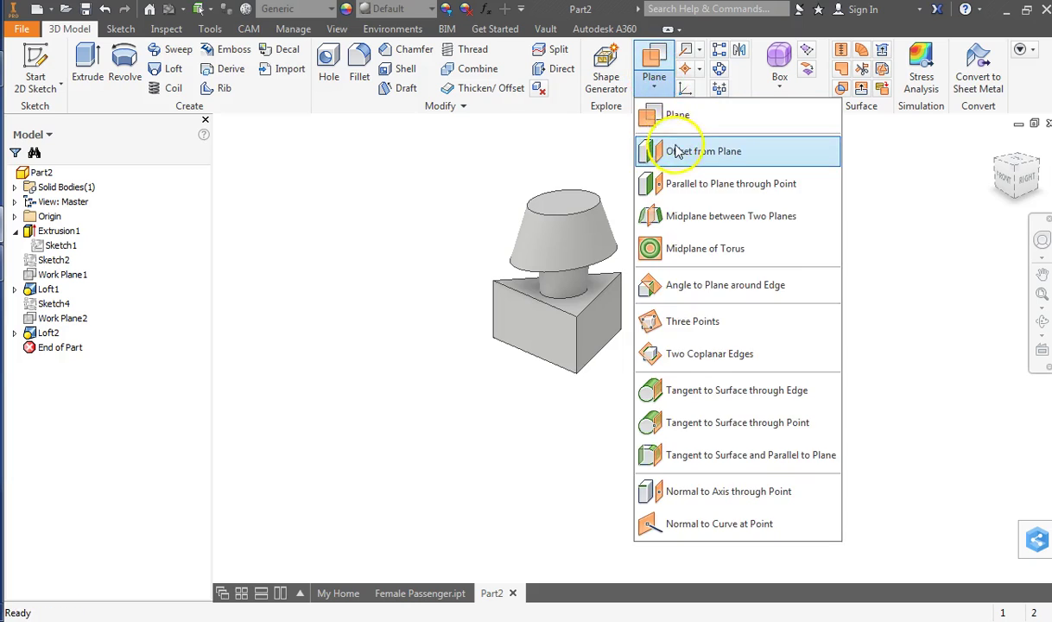
click(647, 146)
click(561, 198)
middle_drag(460, 129, 451, 204)
text(48)
click(624, 151)
key(Return)
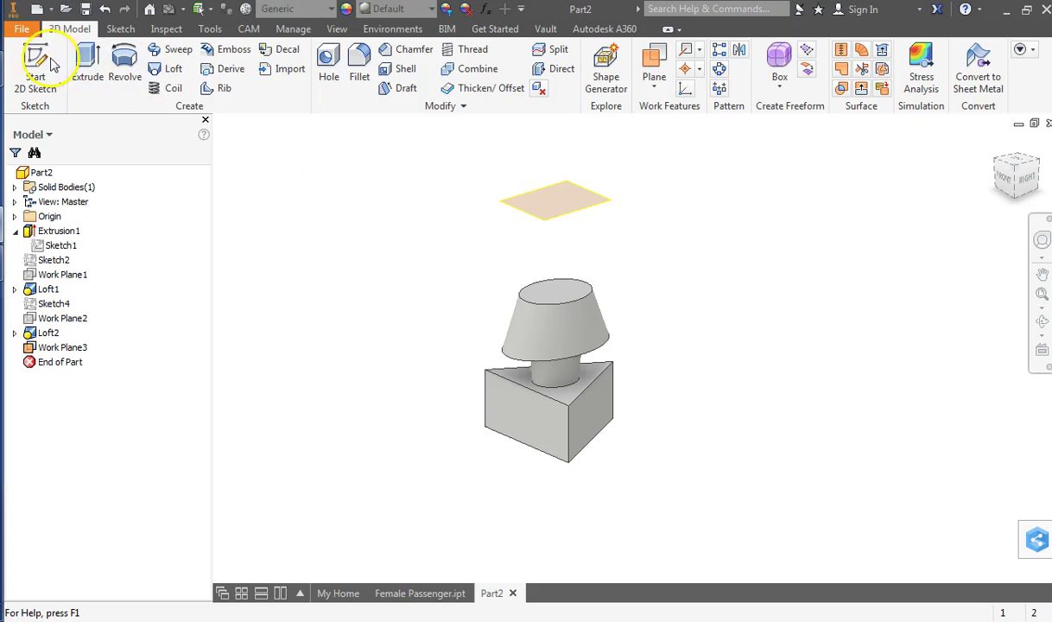
Sketch an origin-centred ellipse on Work Plane3, dimensioned .380 wide and .210 high.
click(35, 69)
click(546, 192)
click(147, 78)
click(635, 348)
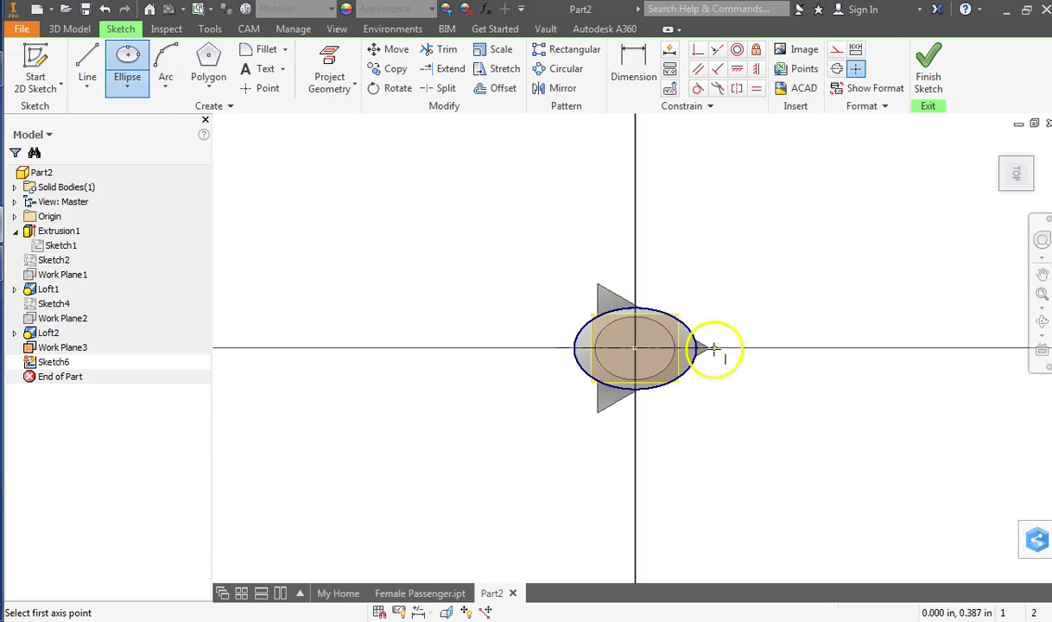
click(635, 276)
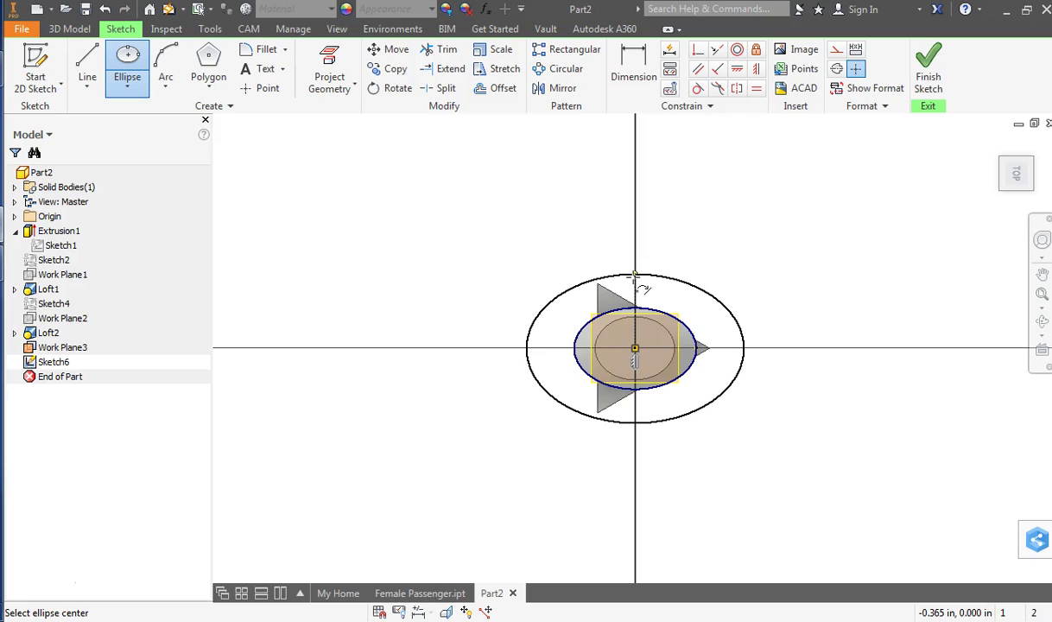
click(635, 82)
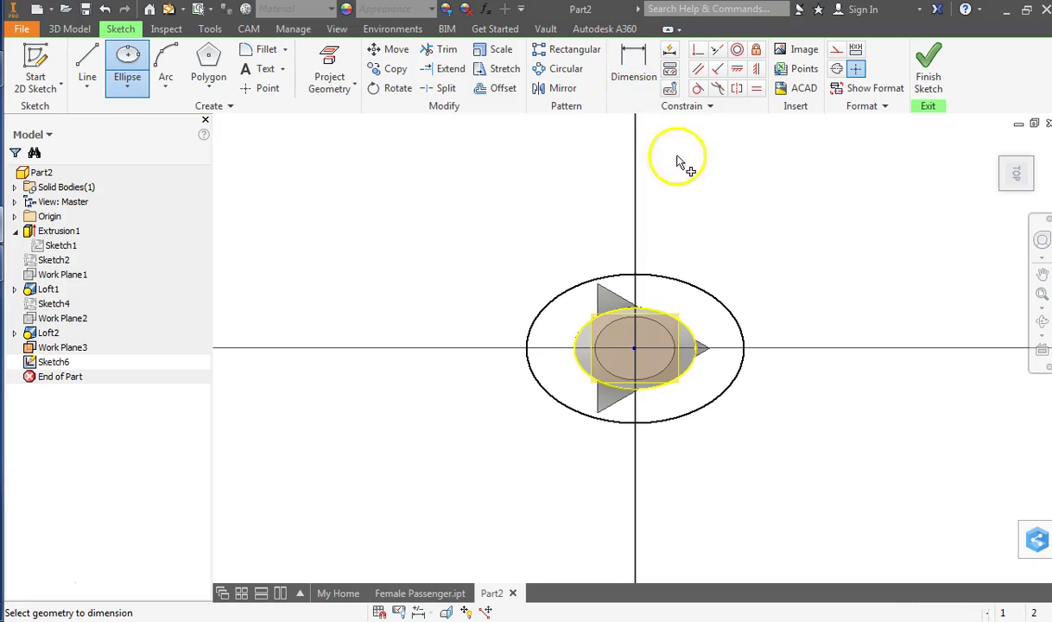
click(710, 298)
click(705, 224)
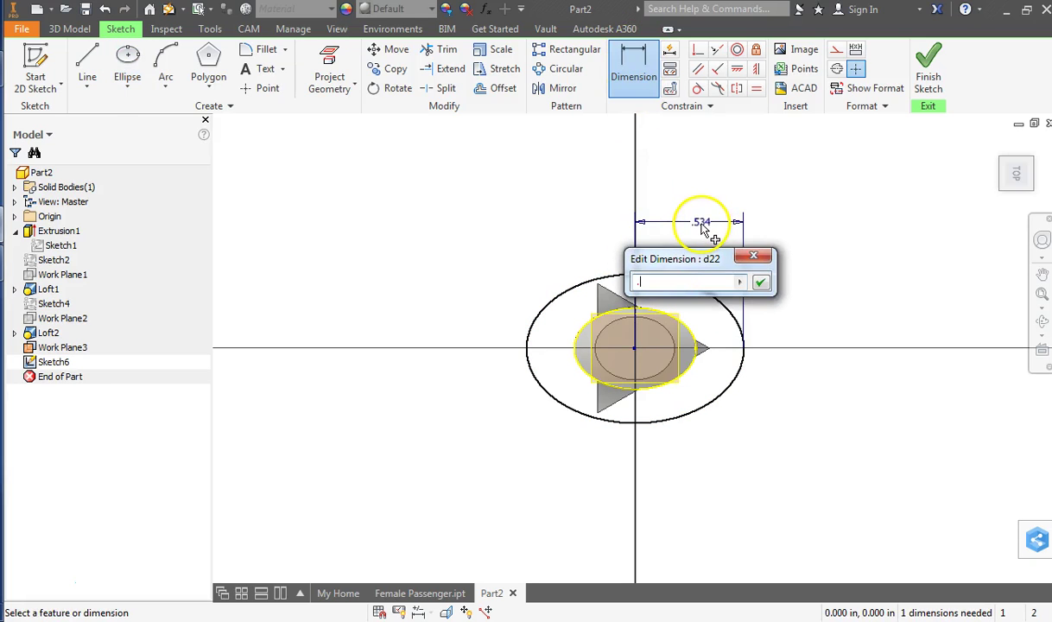
key(Return)
click(710, 329)
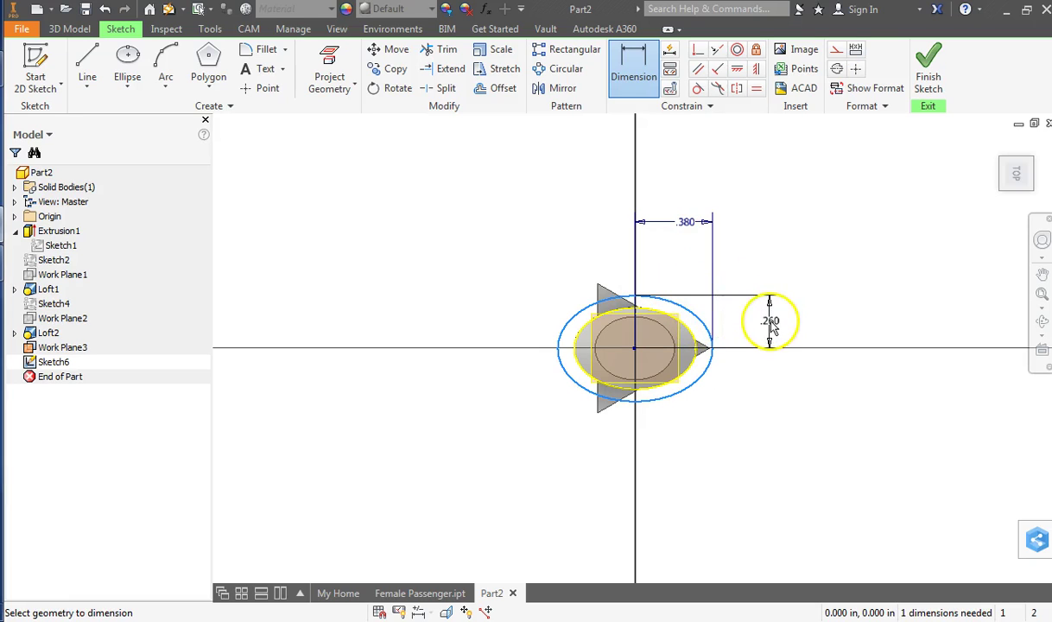
click(774, 326)
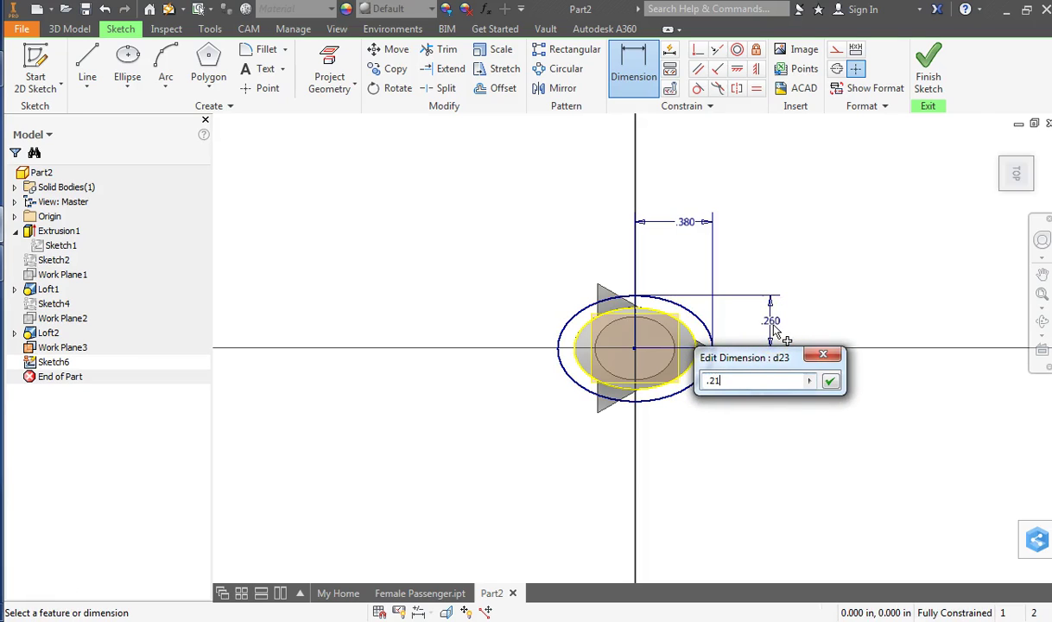
key(Return)
click(928, 69)
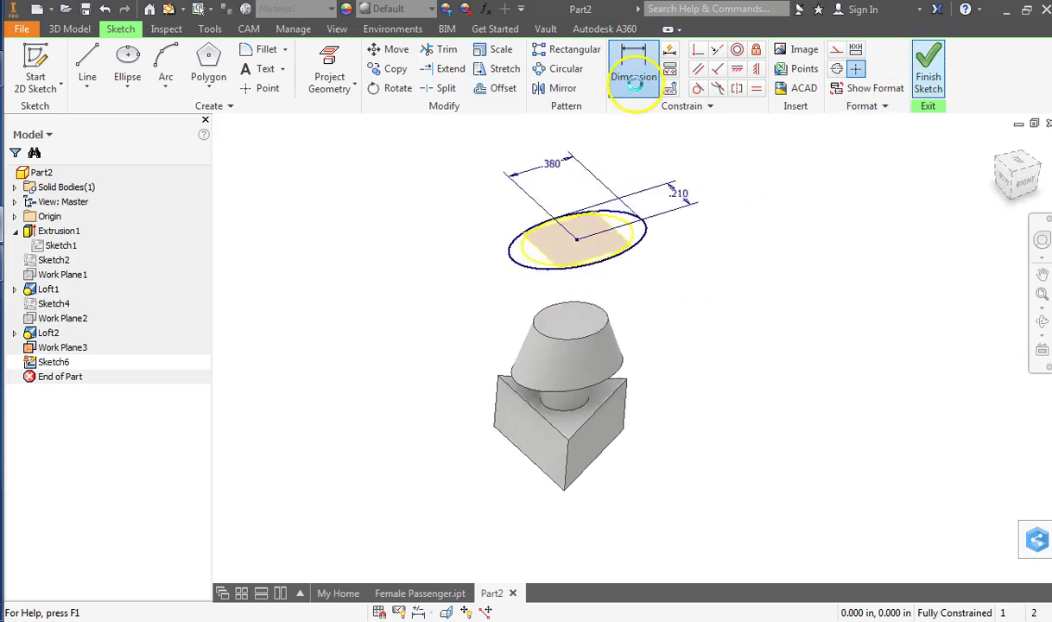
Hide Work Plane3 and delete the unwanted inner ellipse from Sketch6.
right_click(86, 347)
click(118, 419)
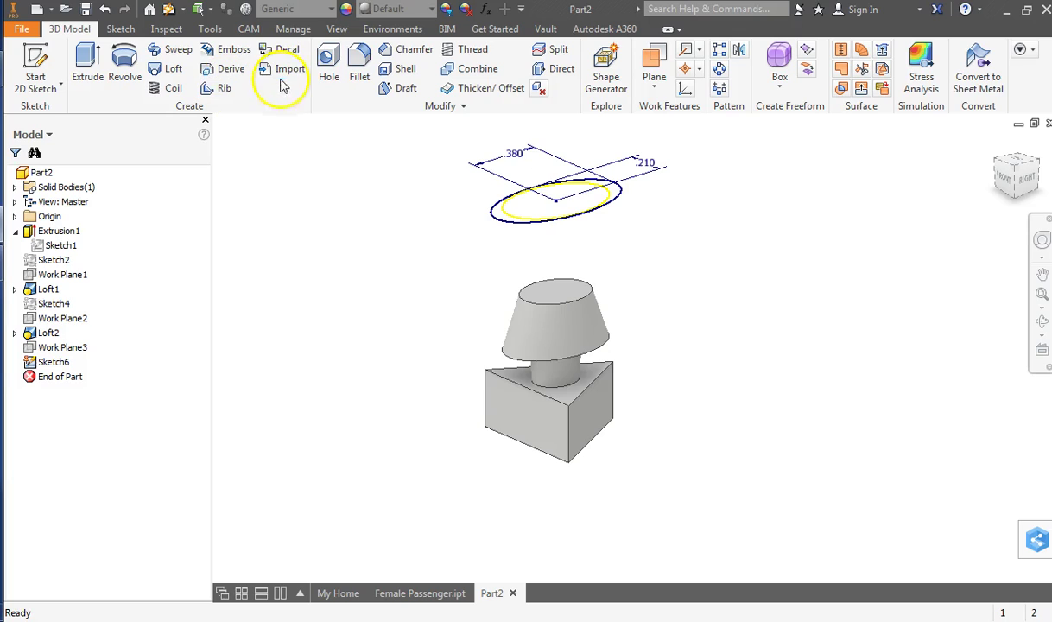
click(511, 218)
scroll(485, 224, up, 2)
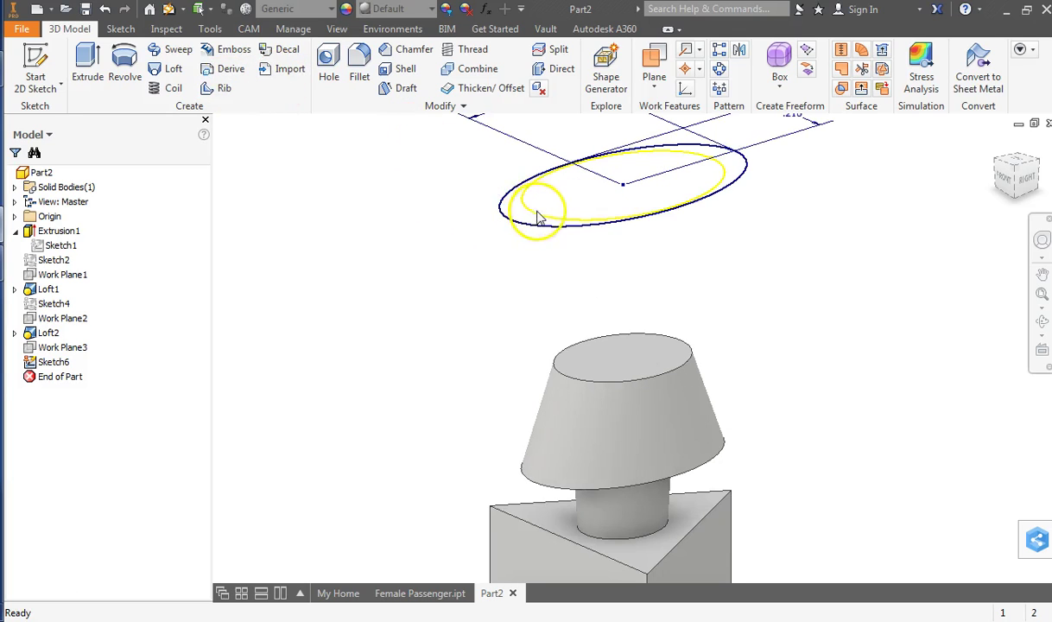
scroll(519, 226, down, 2)
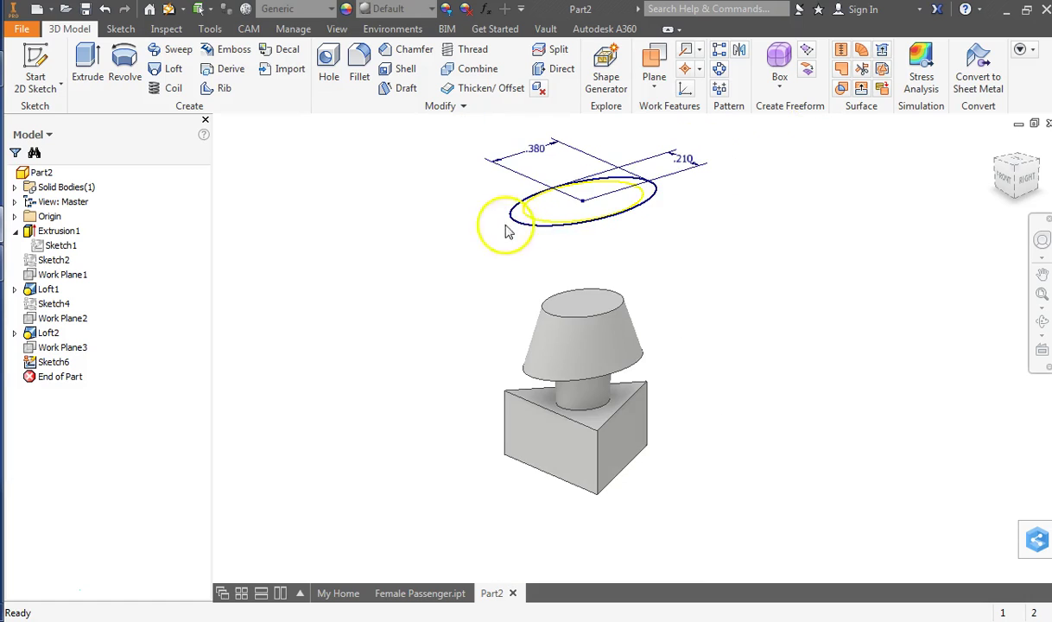
right_click(62, 364)
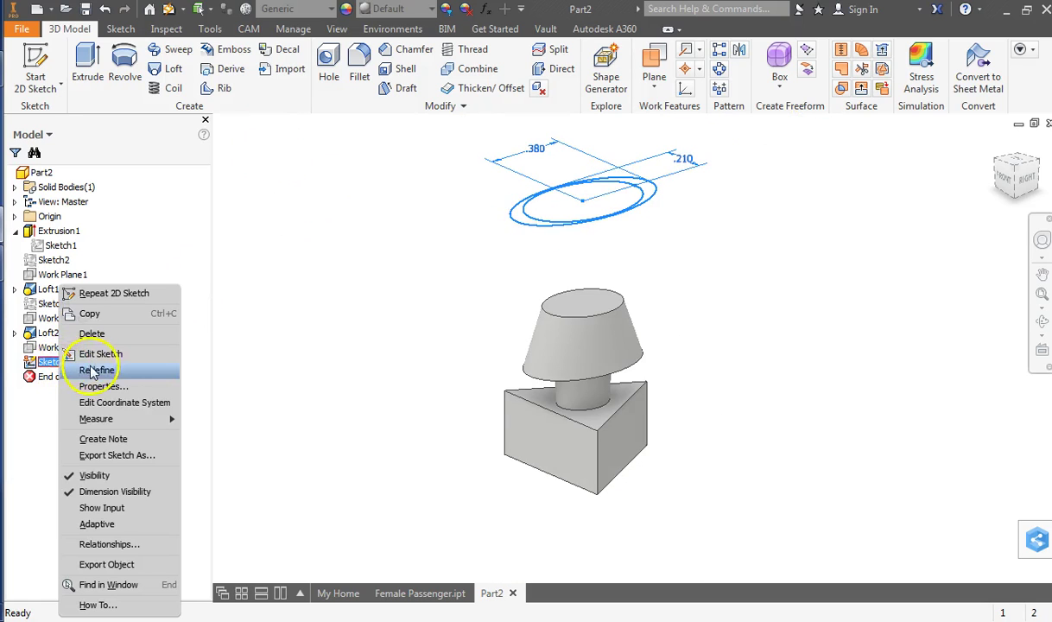
click(89, 354)
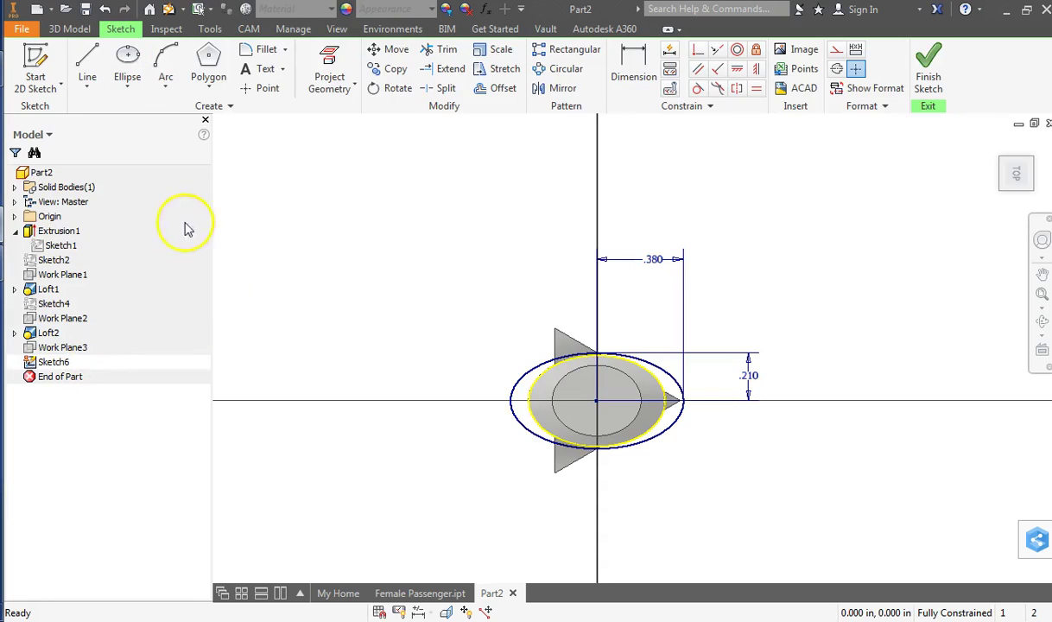
click(533, 399)
key(Delete)
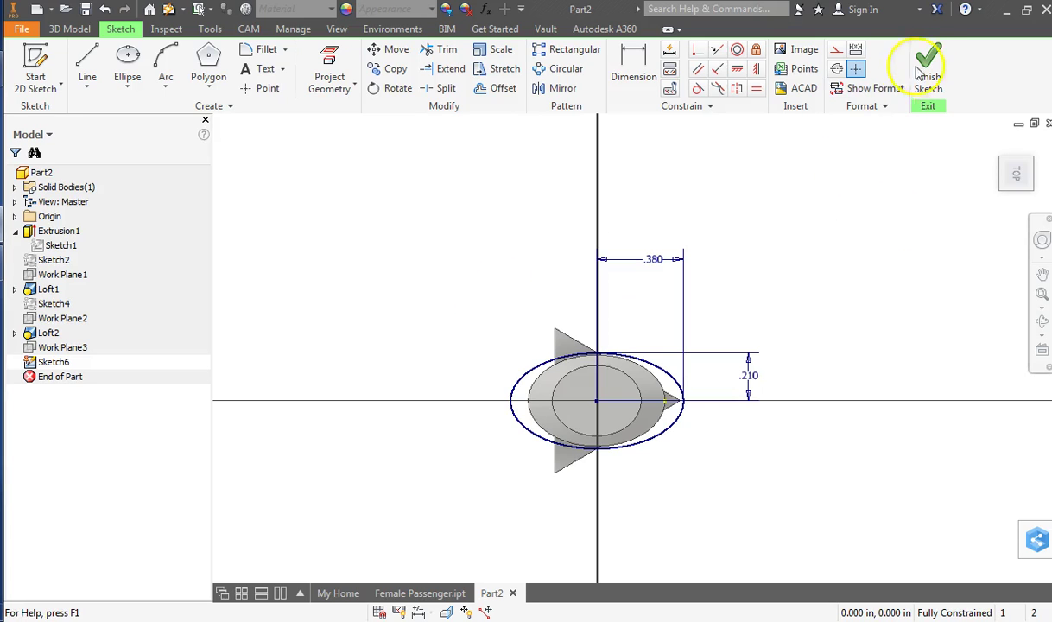
click(928, 62)
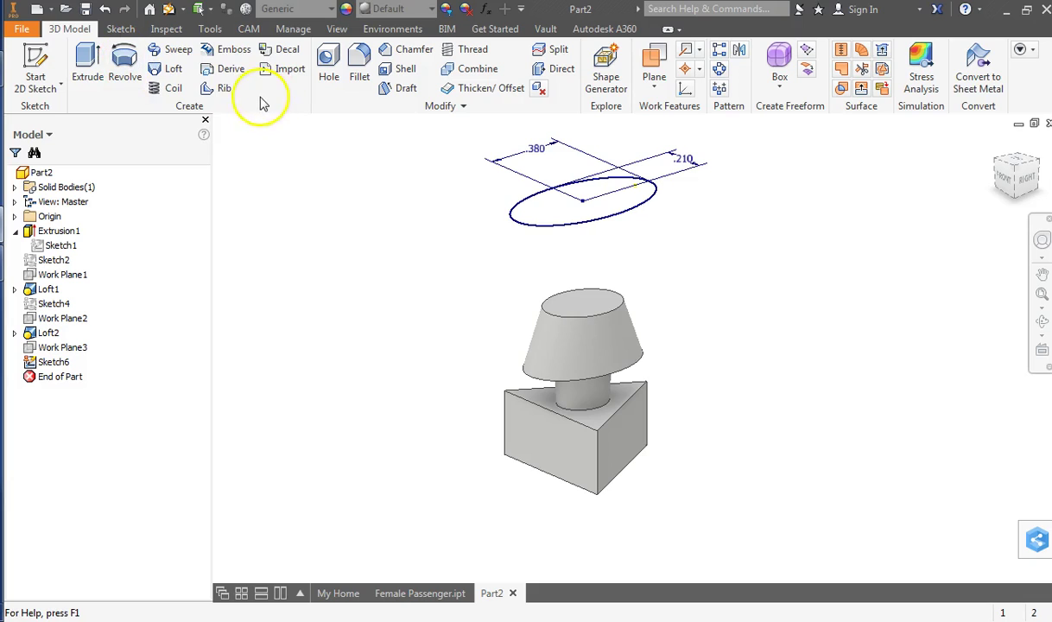
Loft from the first loft's top edge up to the Sketch6 ellipse.
click(169, 68)
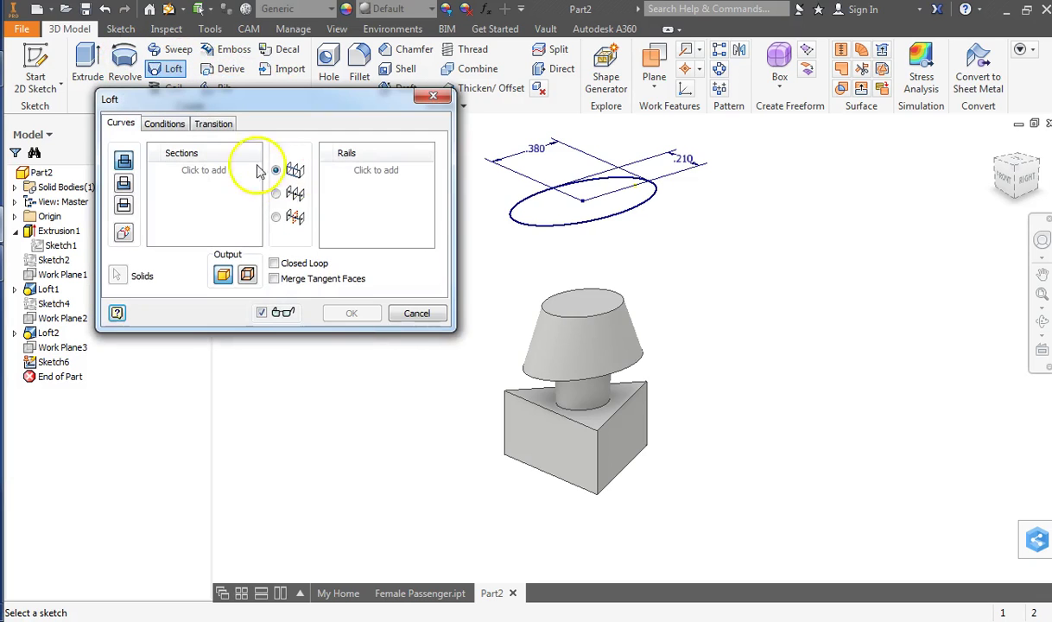
click(582, 295)
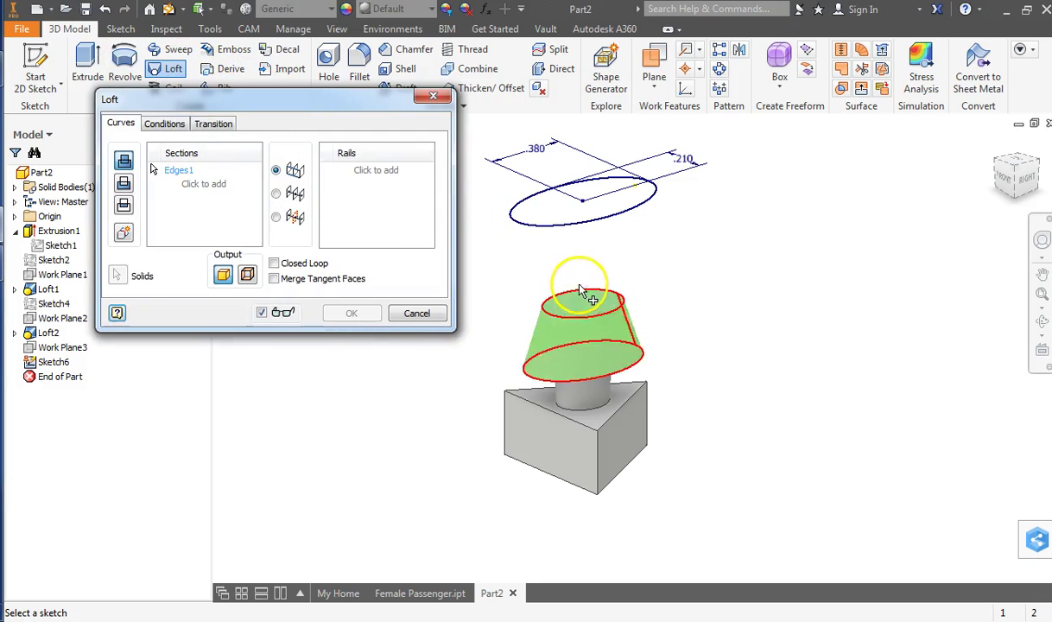
click(580, 227)
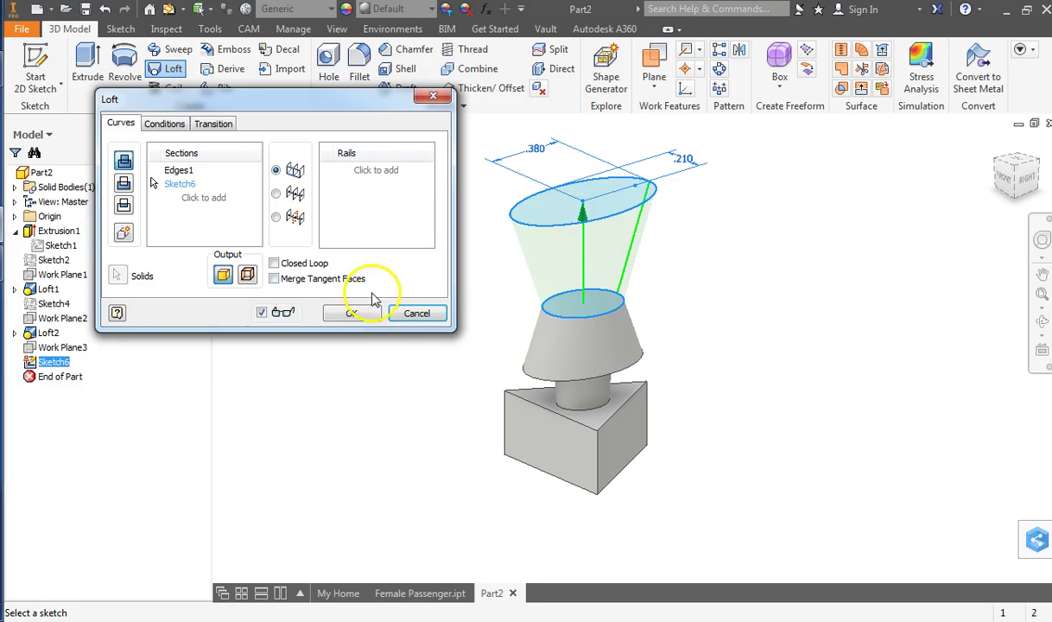
click(354, 313)
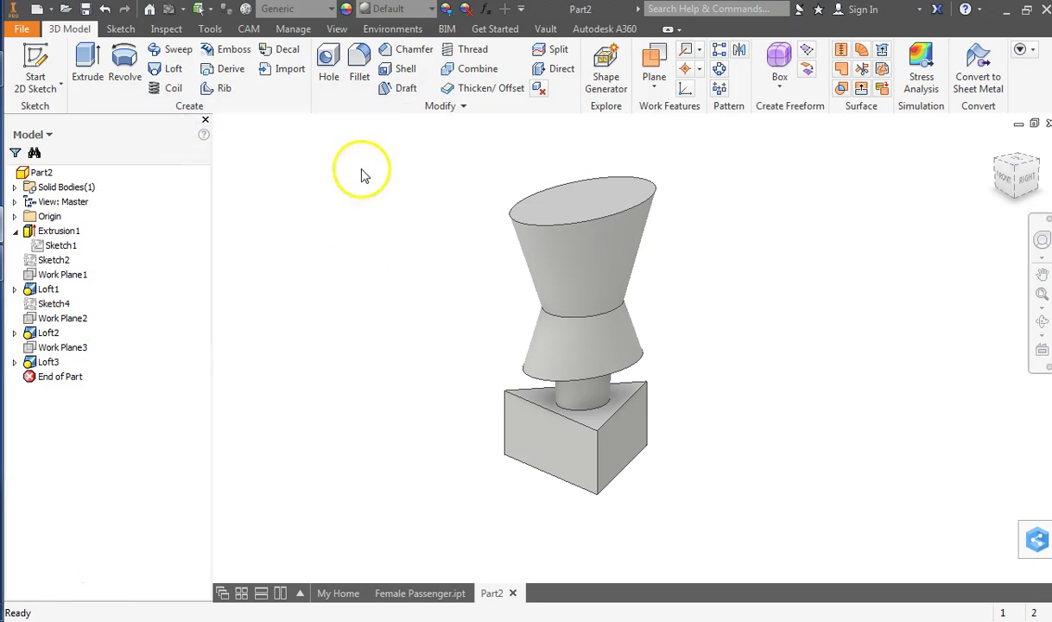
Start Sketch7 on the base's front face and slice the graphics to reveal it.
click(34, 65)
click(526, 464)
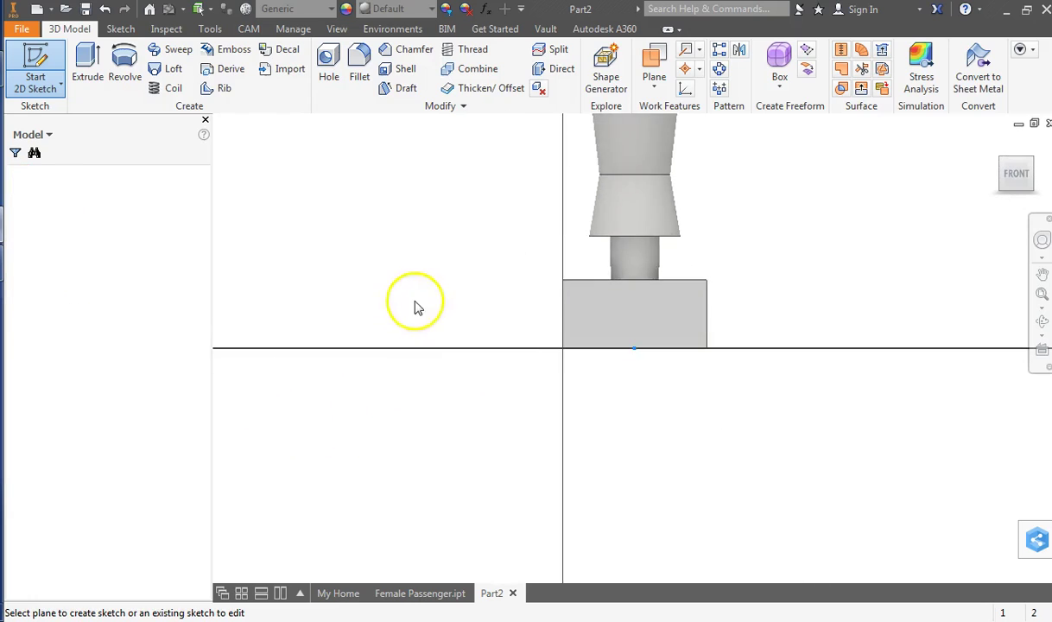
drag(417, 303, 330, 446)
key(Escape)
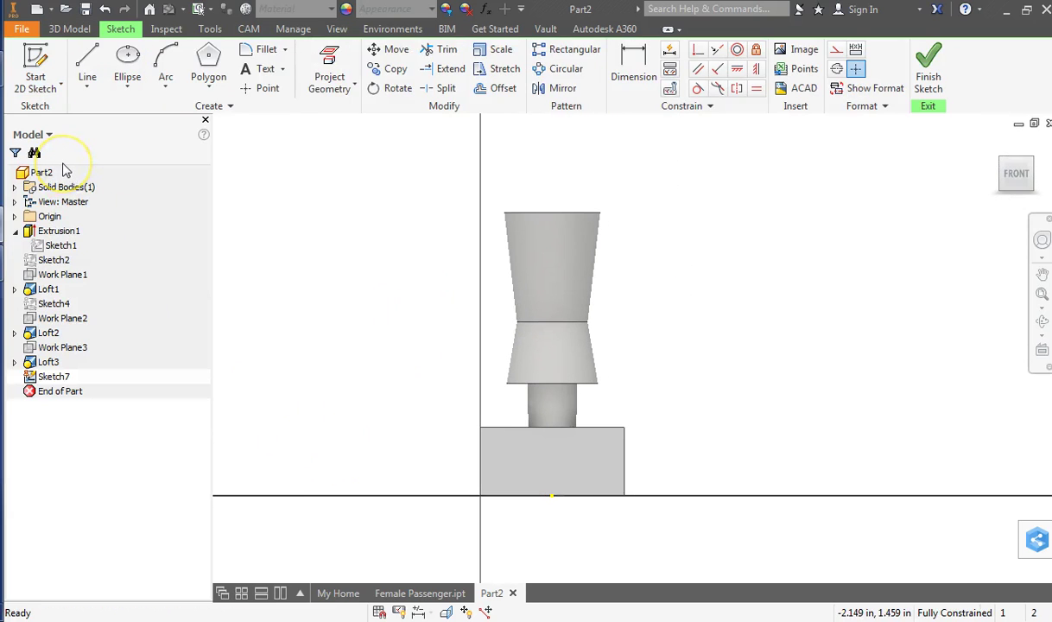
key(F7)
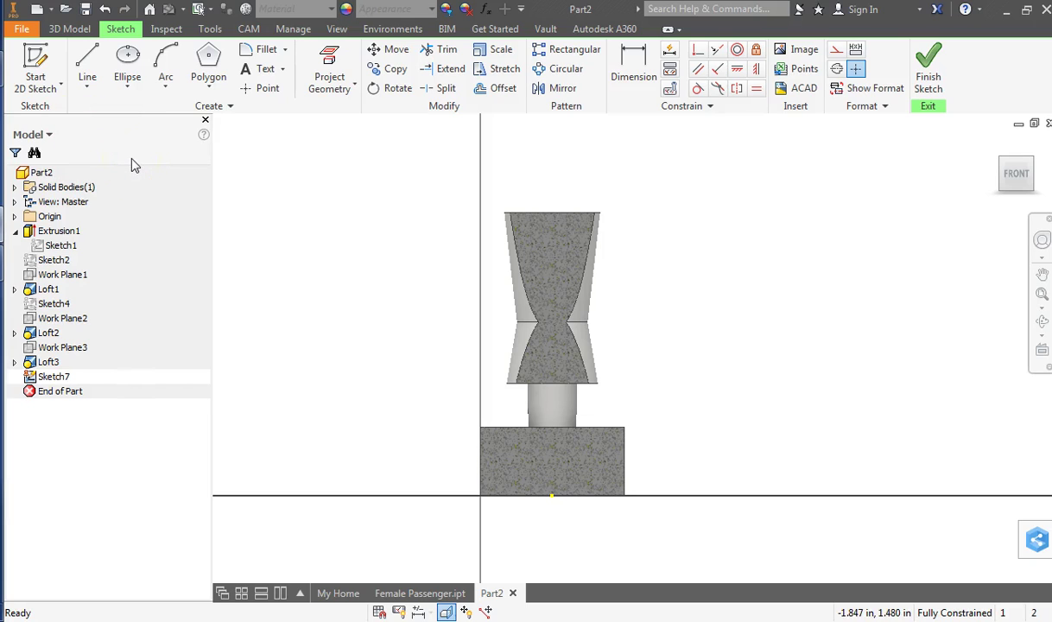
Project the base block's left and right front faces into Sketch7.
click(86, 62)
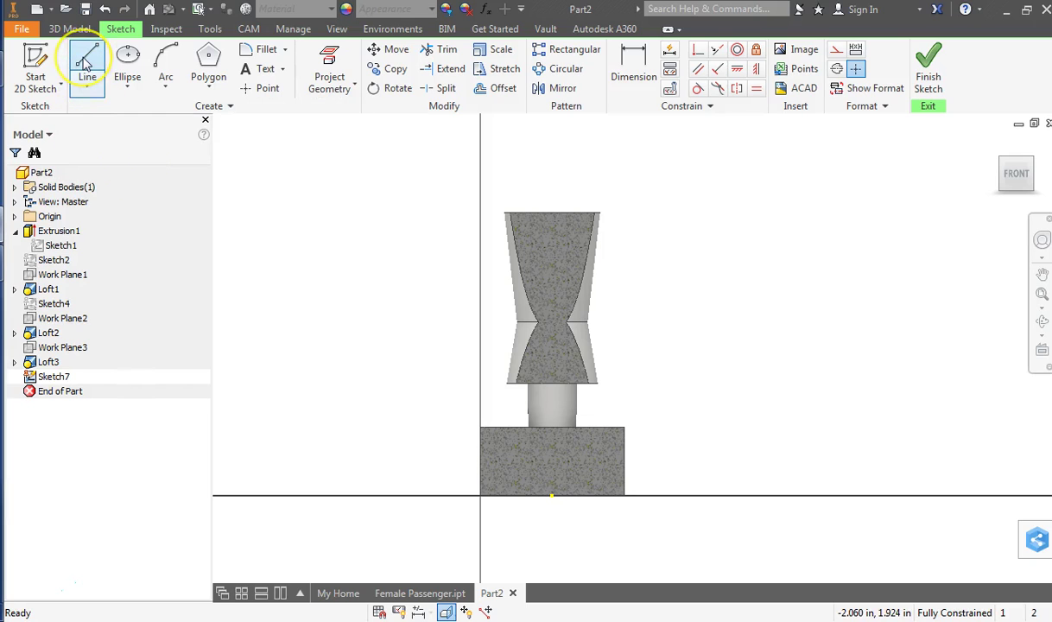
click(329, 70)
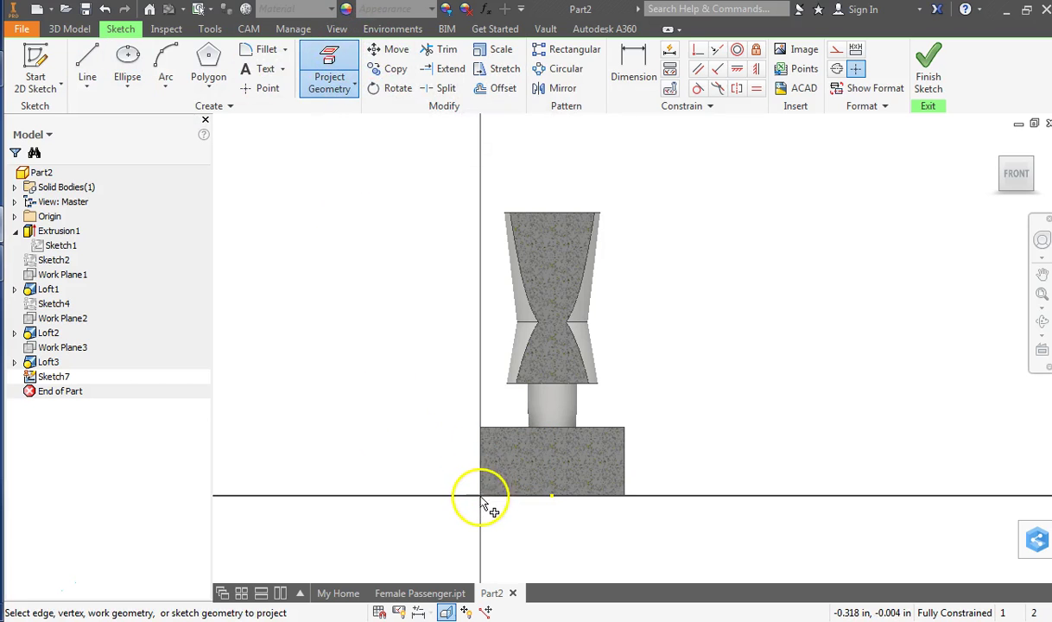
scroll(481, 501, up, 6)
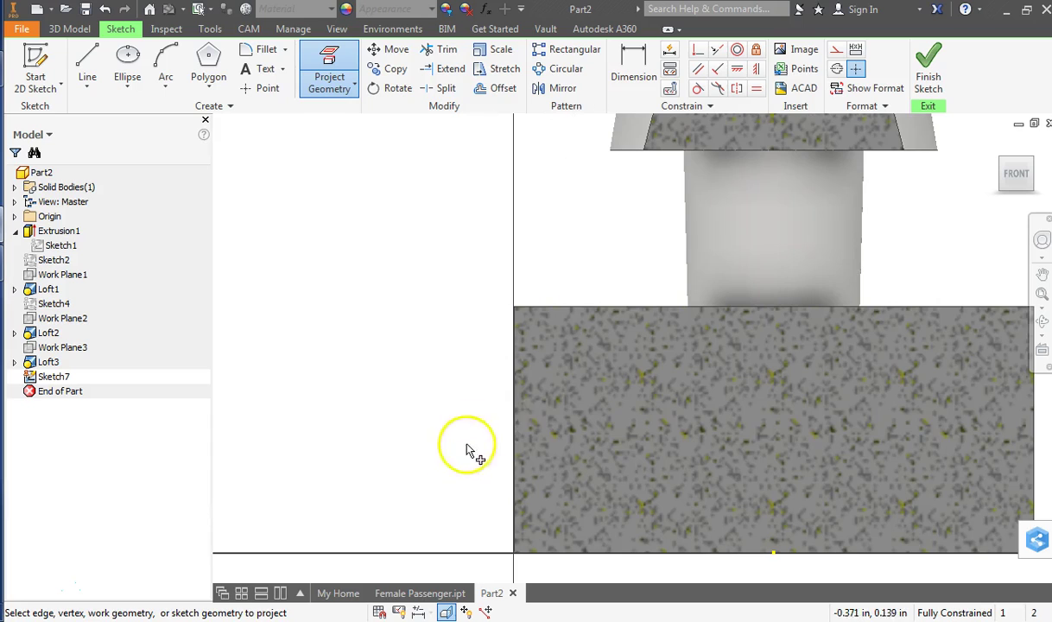
click(486, 403)
click(532, 407)
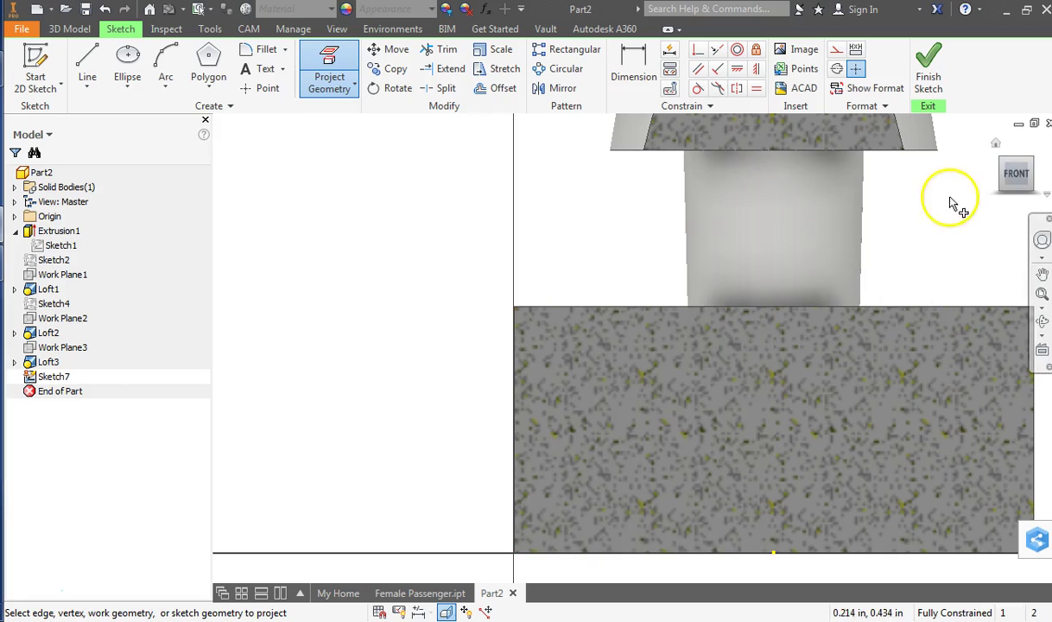
drag(1033, 176, 1034, 194)
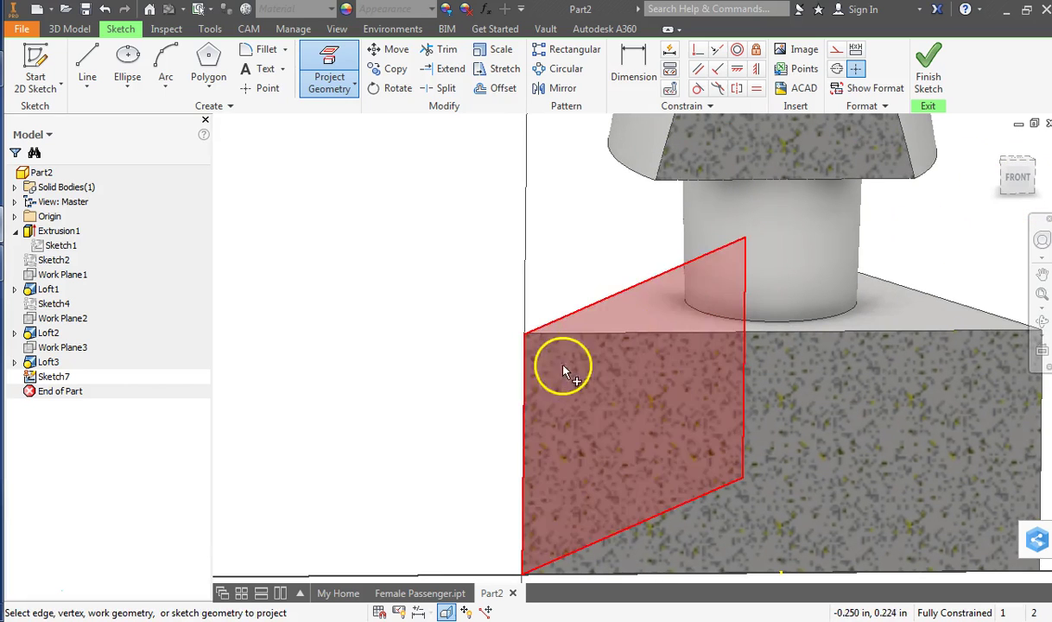
click(524, 377)
key(F5)
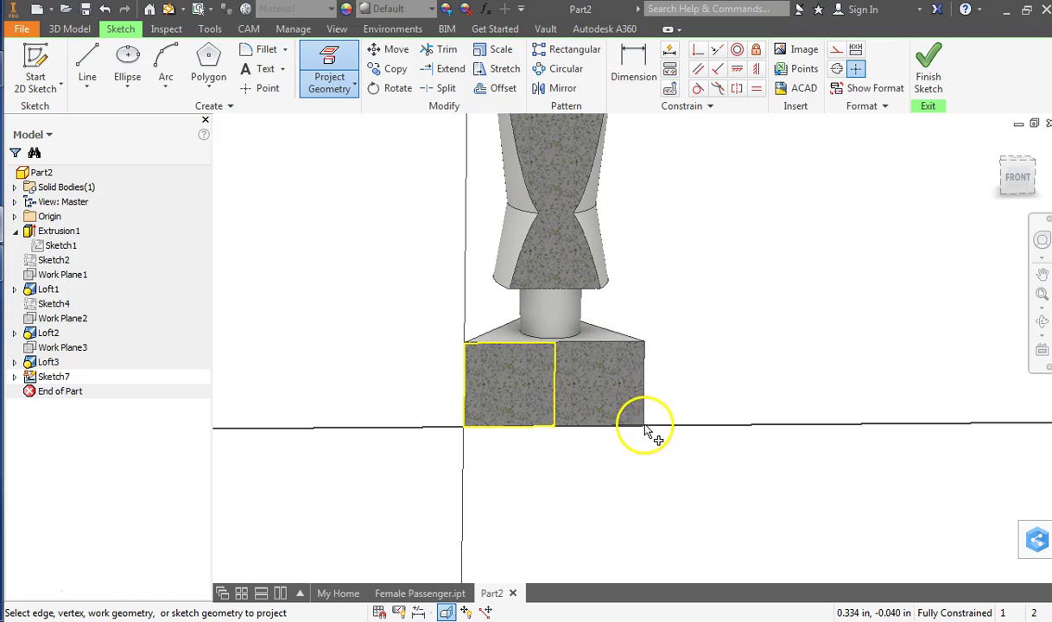
click(645, 423)
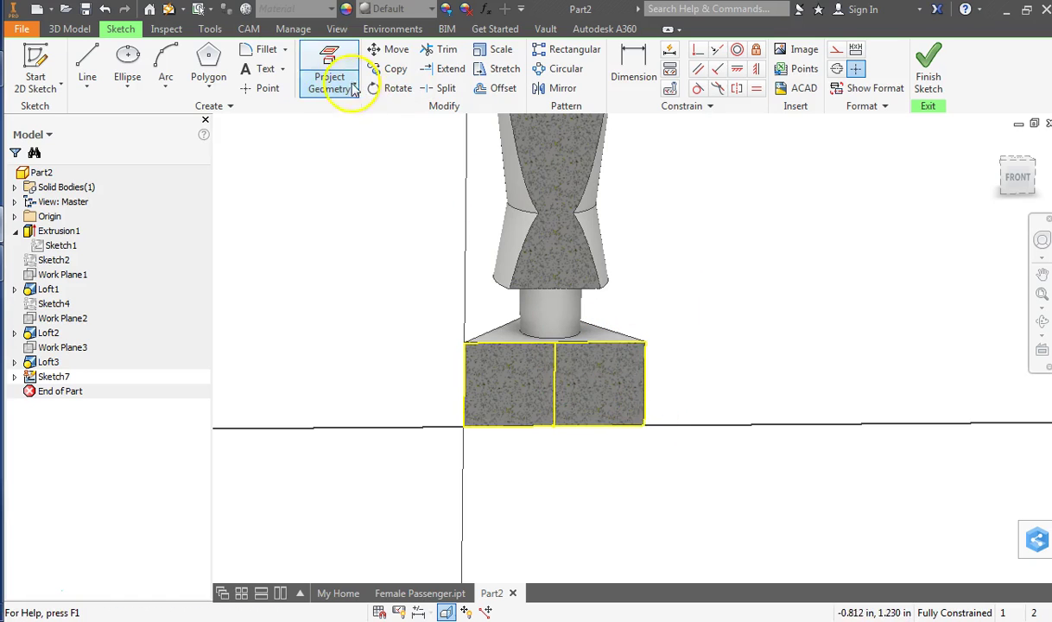
Draw the trapezoid outline from the base corners with slanted sides and a top edge.
click(87, 70)
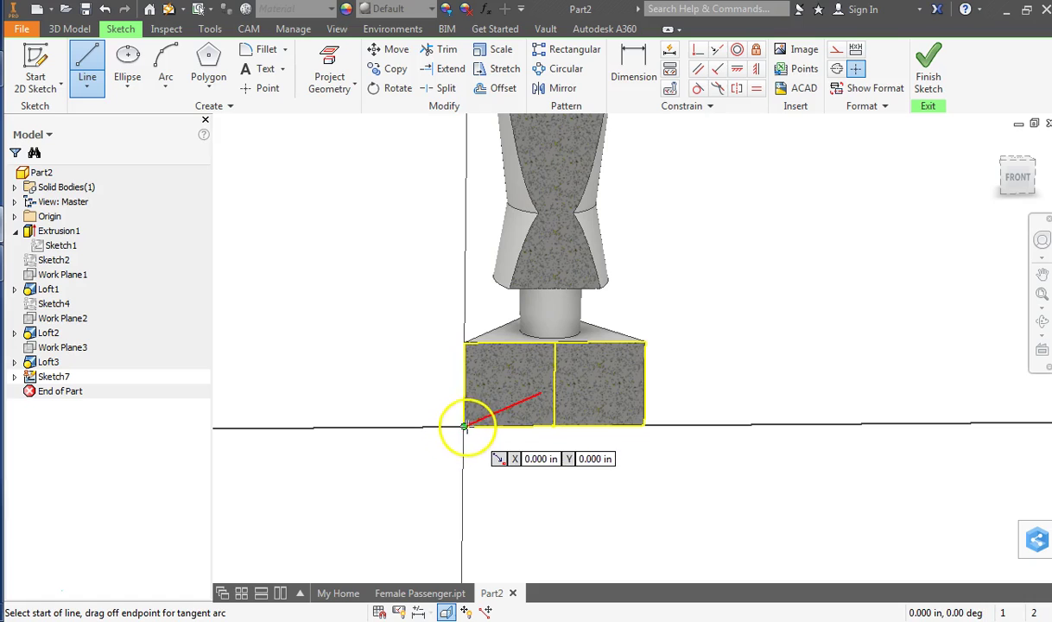
click(465, 426)
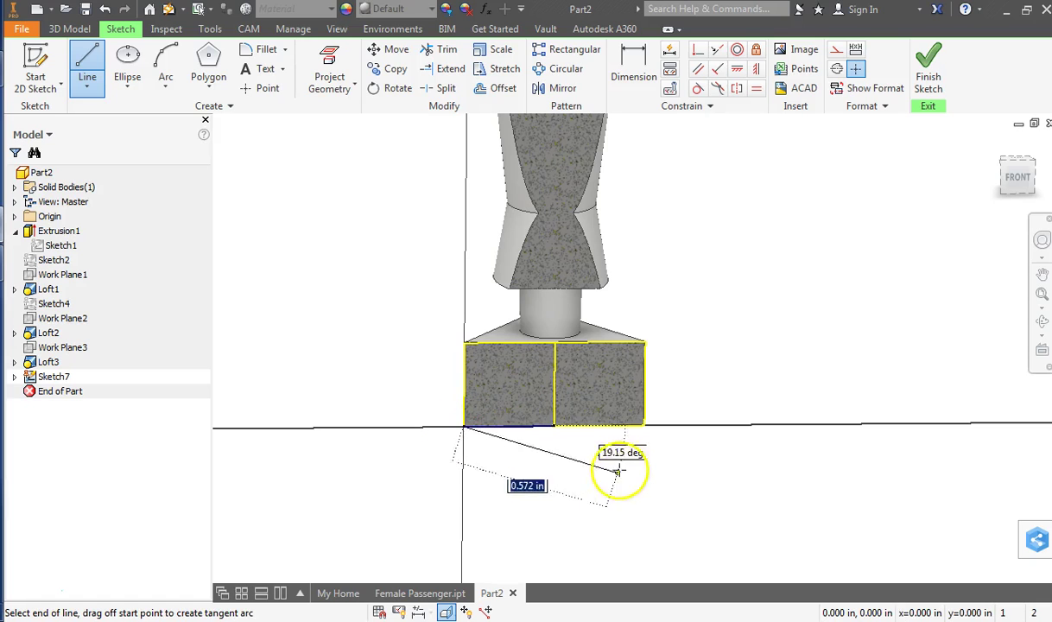
double_click(643, 425)
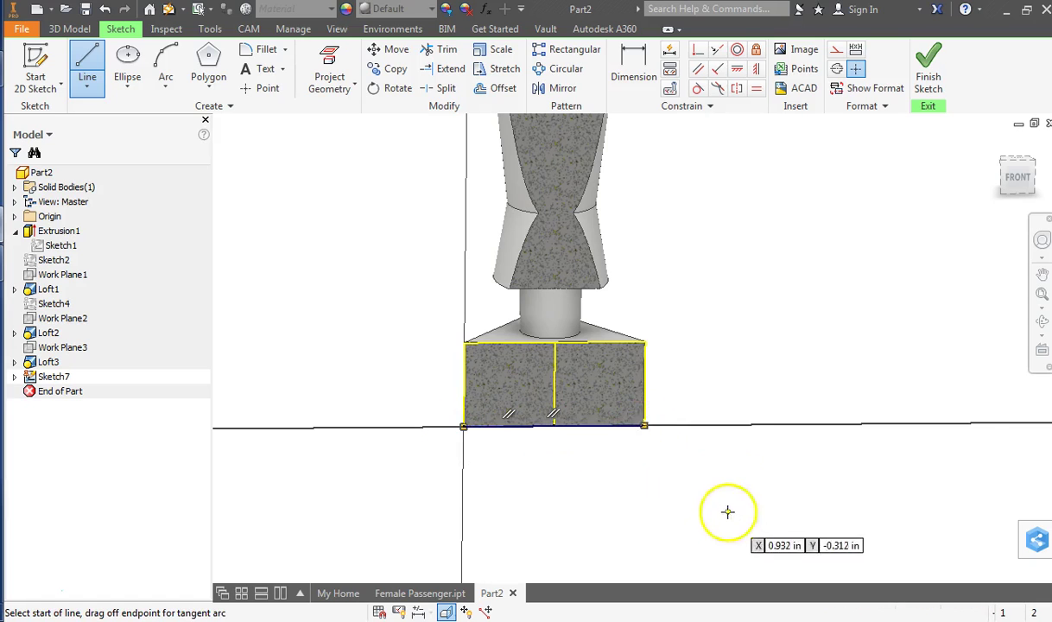
click(644, 426)
click(751, 185)
middle_drag(687, 270, 673, 383)
scroll(673, 383, down, 1)
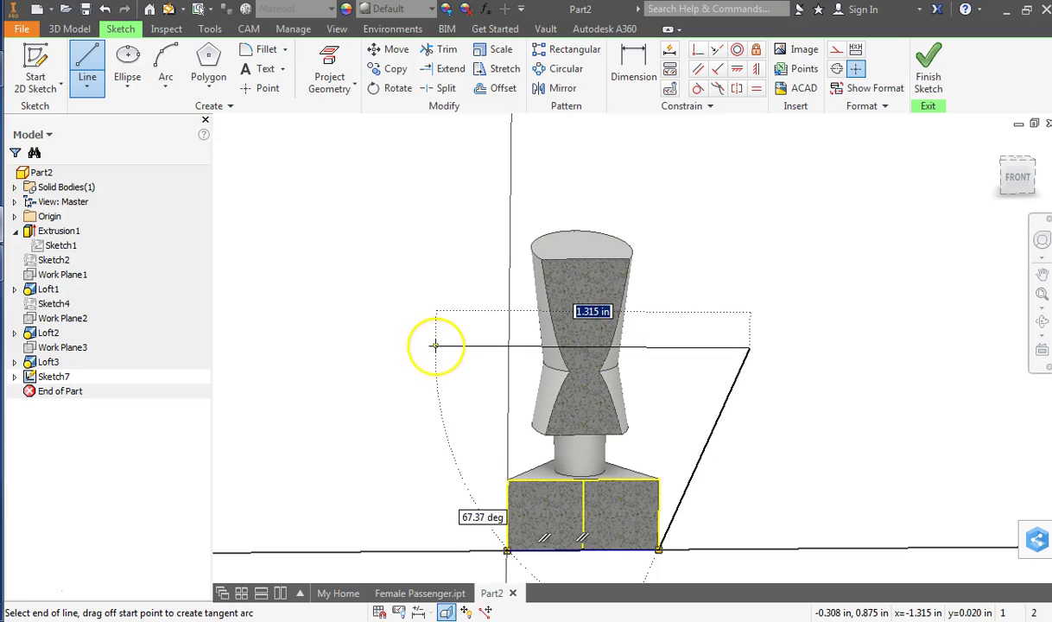
click(435, 345)
click(507, 550)
right_click(294, 355)
click(354, 356)
Make the two slanted sides equal and the top line horizontal.
click(756, 89)
click(455, 427)
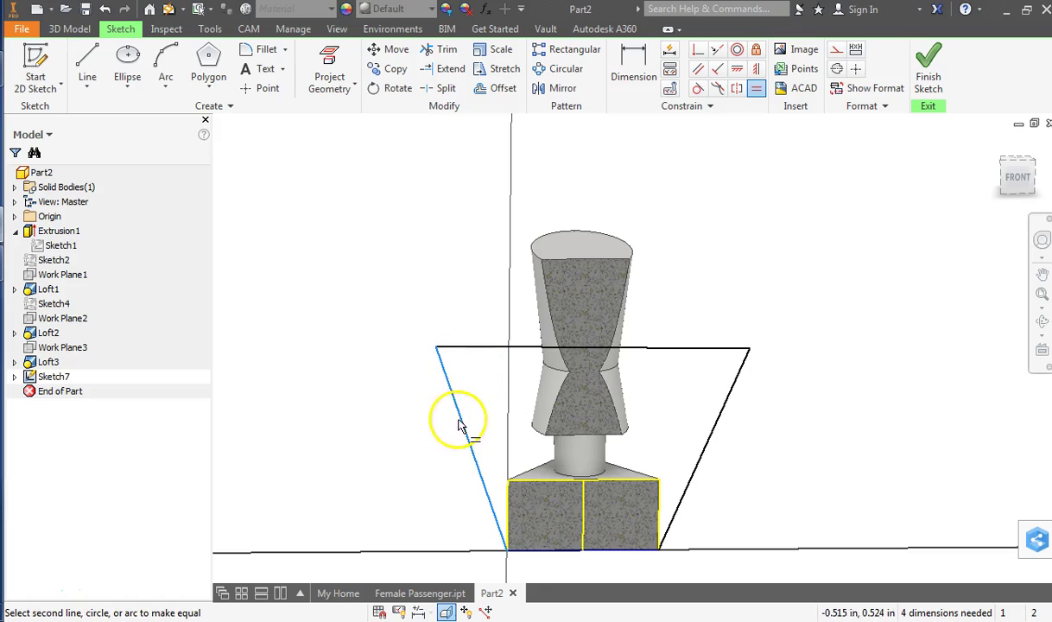
click(707, 445)
right_click(682, 241)
click(780, 243)
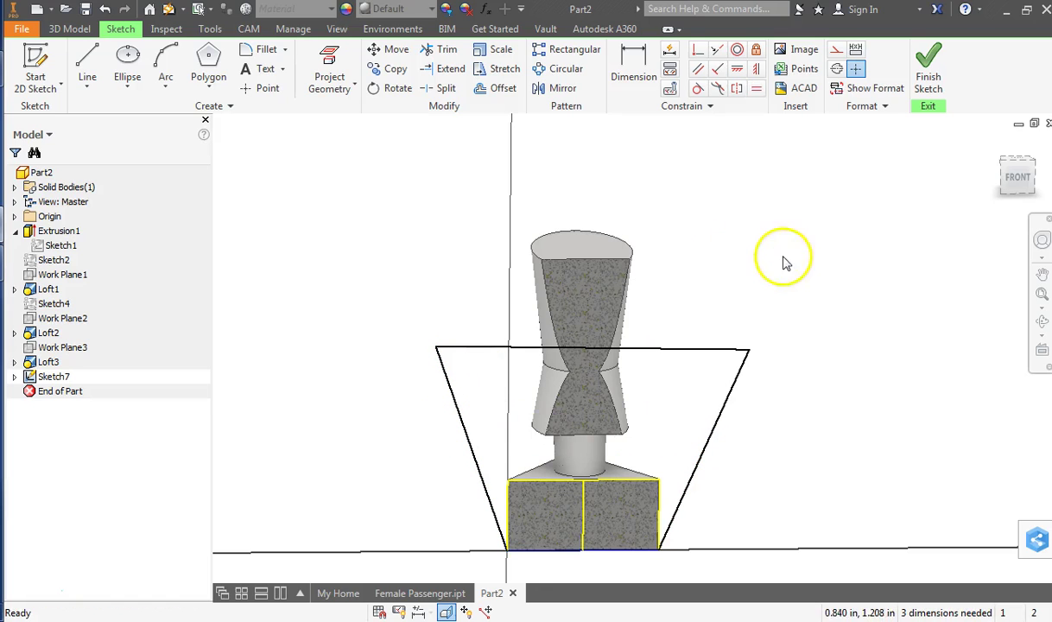
click(737, 71)
click(696, 352)
right_click(686, 242)
click(747, 218)
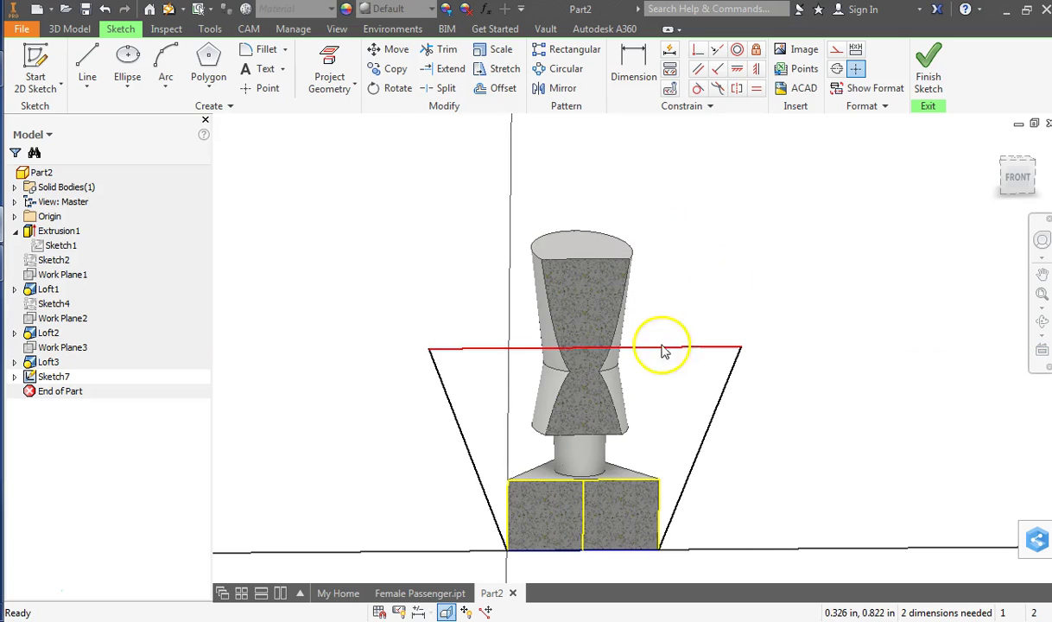
Convert the top line to construction and drag its top-right corner point.
click(1016, 177)
right_click(752, 298)
click(836, 202)
click(729, 320)
scroll(777, 290, down, 3)
scroll(683, 352, up, 5)
middle_drag(728, 293, 715, 296)
mouse_move(675, 352)
mouse_down()
mouse_move(714, 364)
mouse_move(639, 324)
mouse_move(728, 343)
mouse_move(679, 316)
mouse_move(687, 324)
mouse_up()
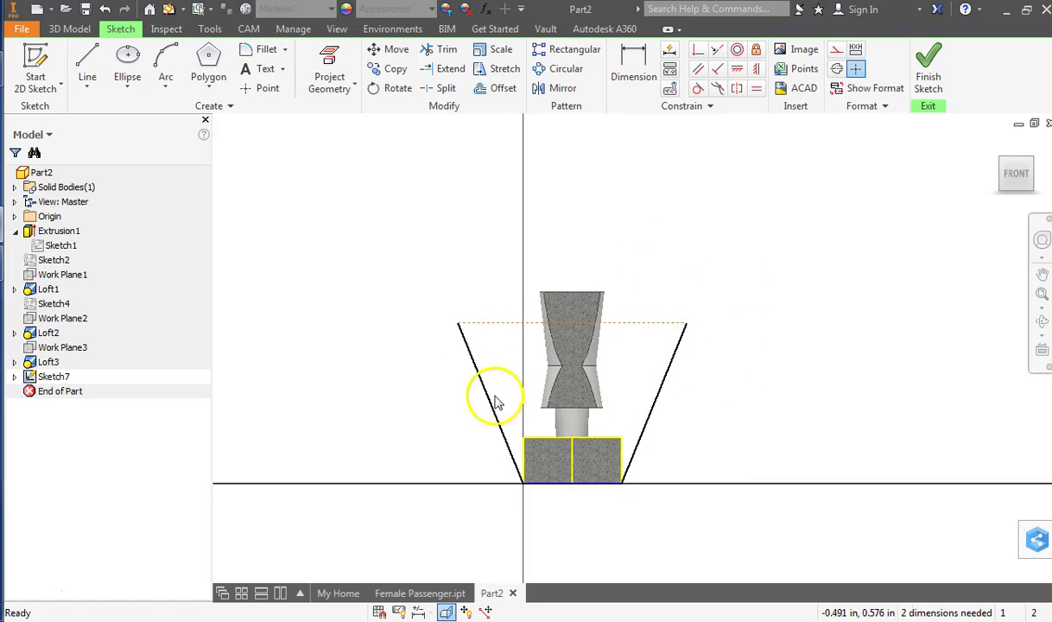
Project the body's top edge into Sketch7.
scroll(469, 246, down, 2)
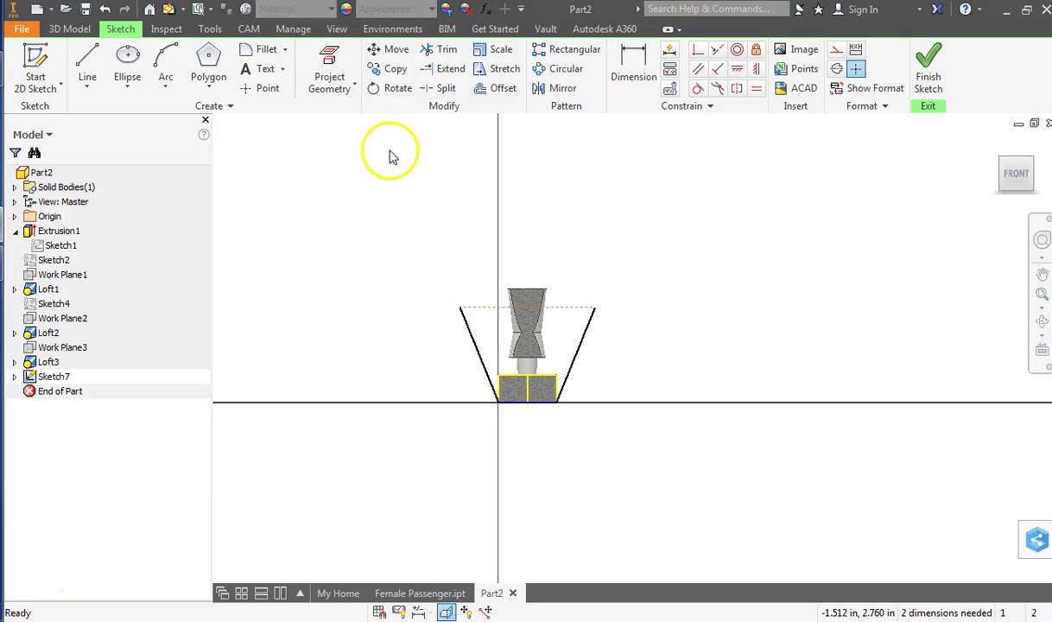
click(332, 54)
scroll(547, 302, up, 3)
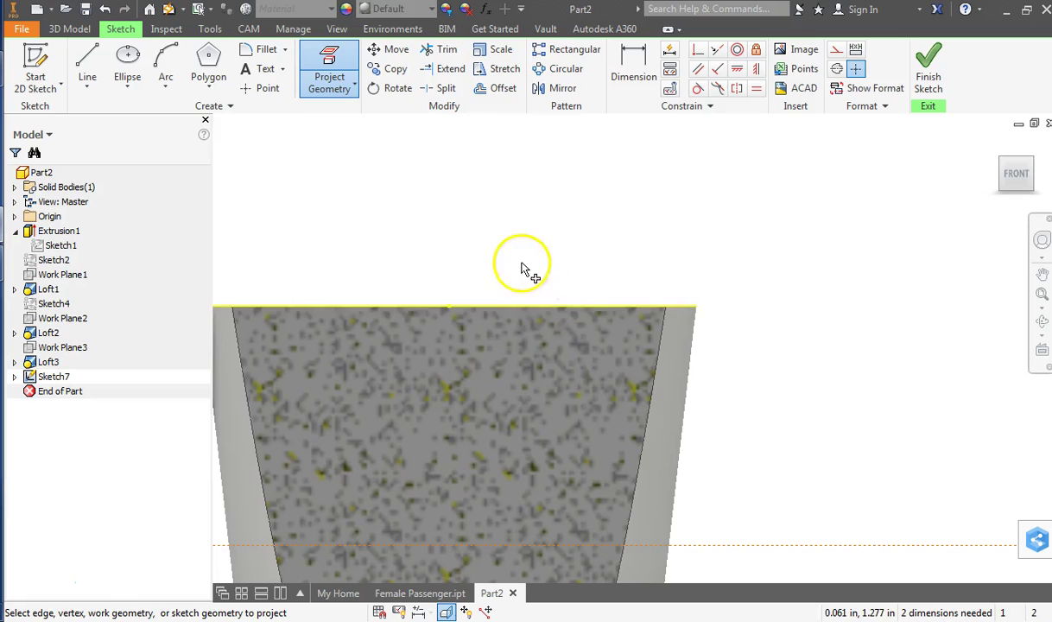
scroll(526, 265, down, 4)
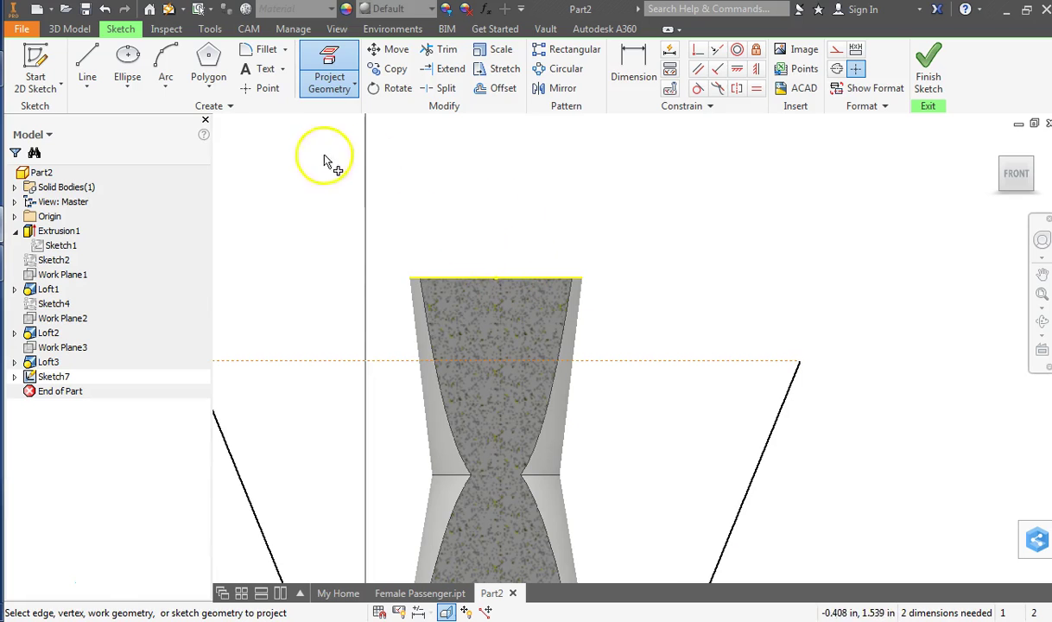
Cap the trapezoid with a three-point arc through the body's top edge, then reshape the top-right corner.
click(165, 69)
middle_drag(318, 309, 382, 302)
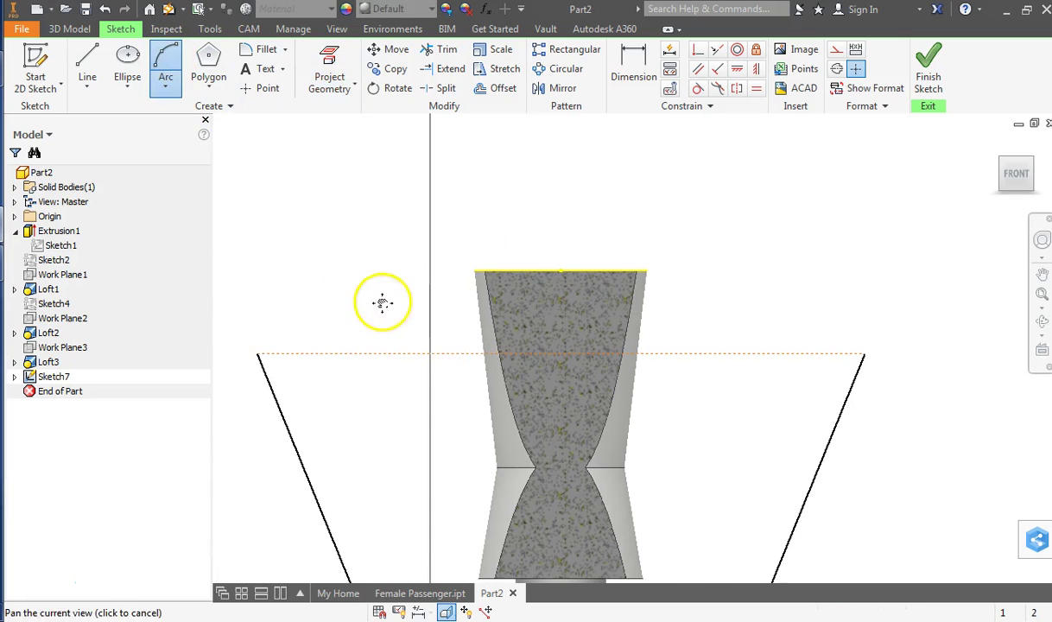
click(258, 354)
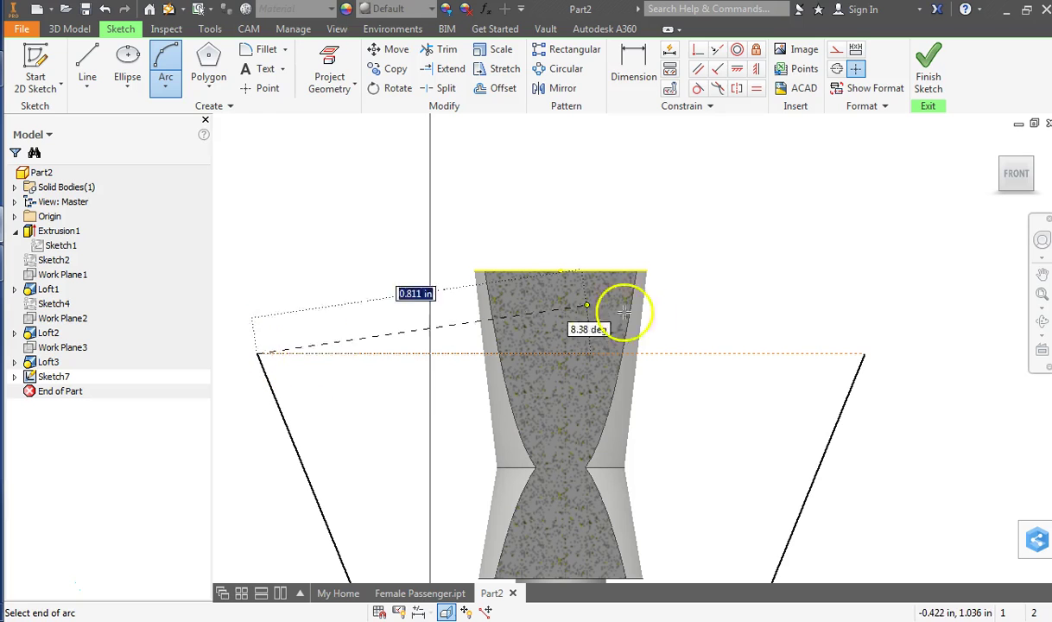
click(863, 355)
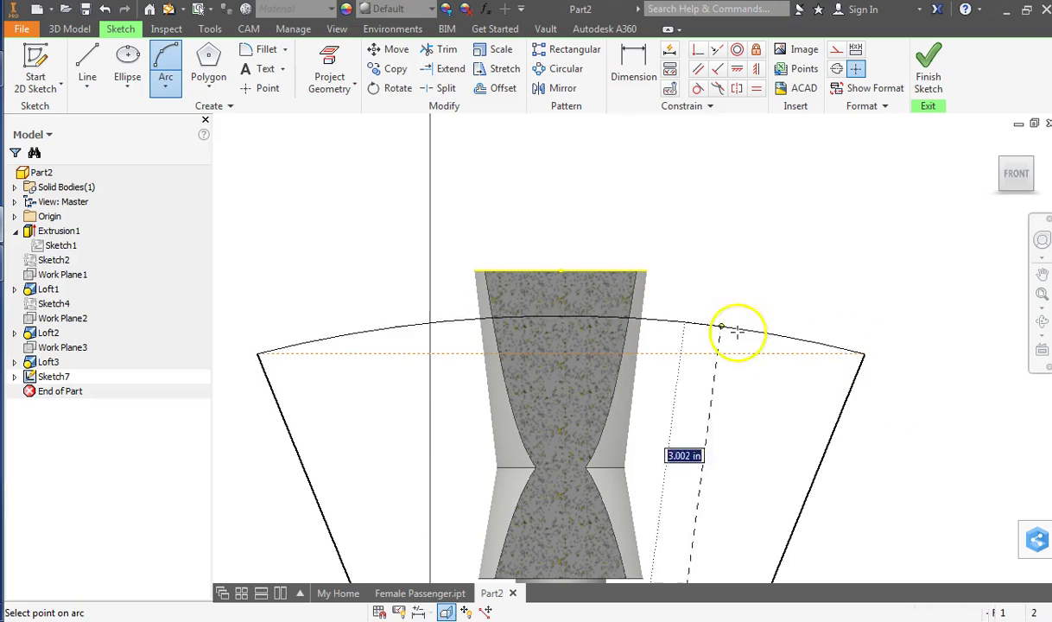
click(561, 271)
right_click(583, 204)
click(634, 207)
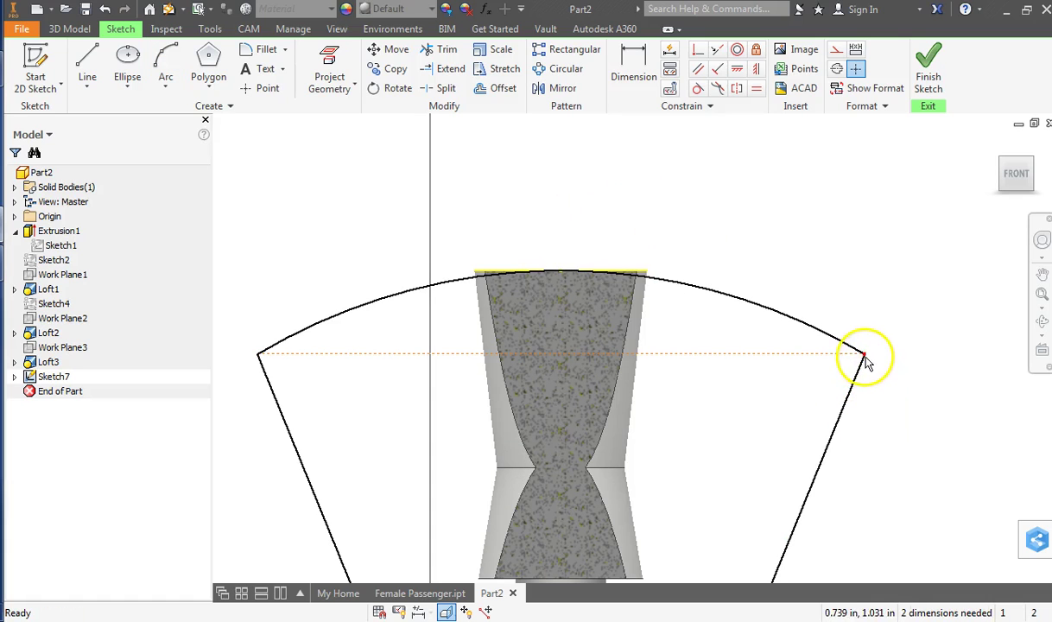
mouse_move(865, 356)
mouse_down()
mouse_move(682, 343)
mouse_move(726, 348)
mouse_move(698, 348)
mouse_move(782, 419)
mouse_move(698, 329)
mouse_move(692, 341)
mouse_up()
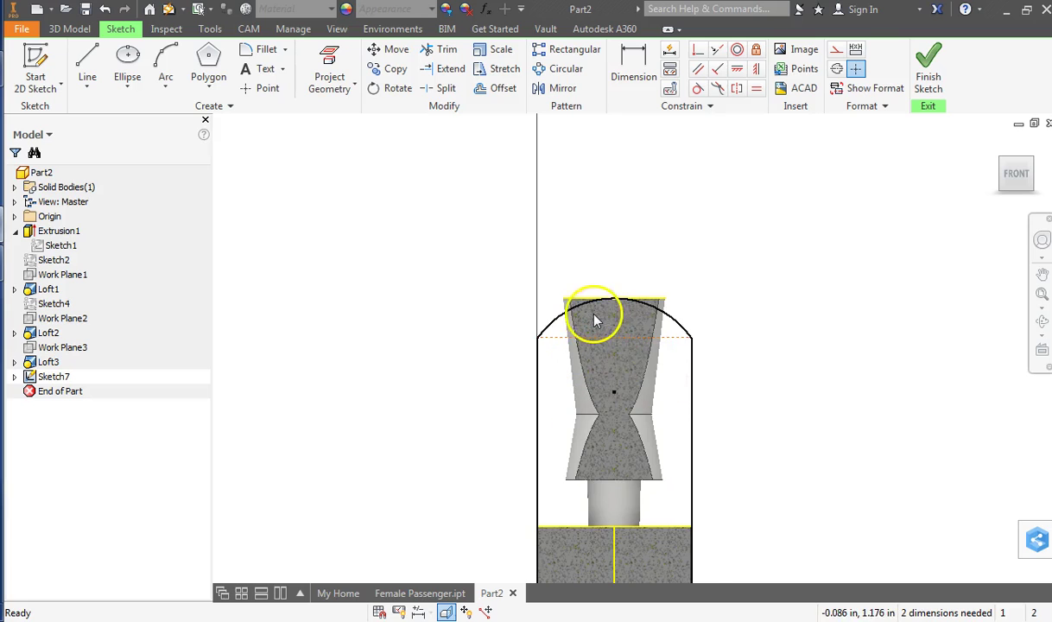
scroll(596, 307, up, 5)
scroll(596, 306, down, 4)
Extrude both Sketch7 profile regions asymmetrically, 0.425 in and 0.7125 in, to trim the part.
click(948, 77)
click(90, 69)
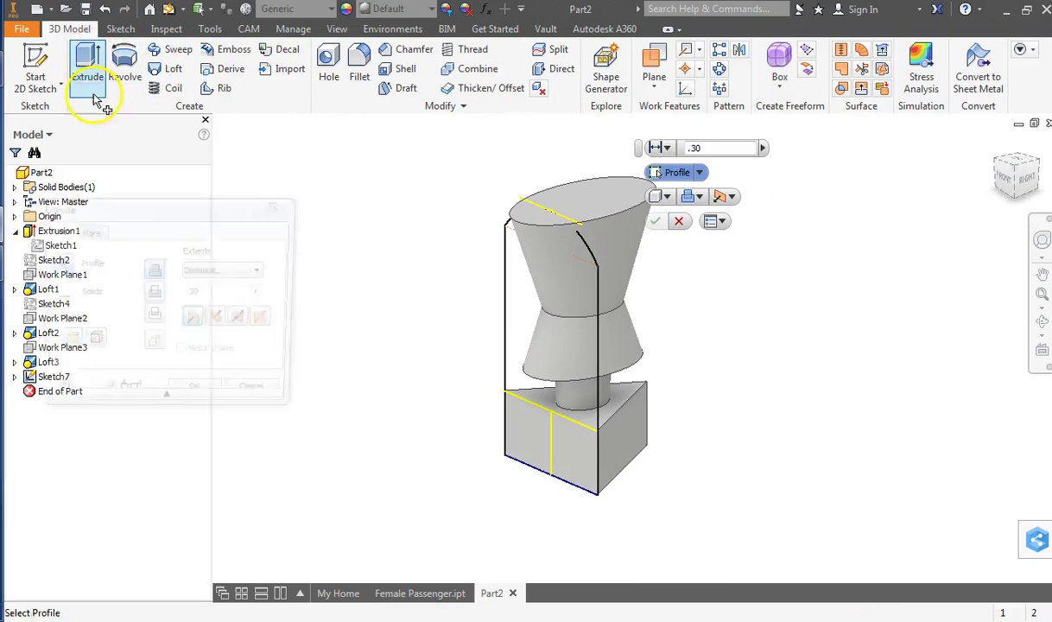
click(267, 320)
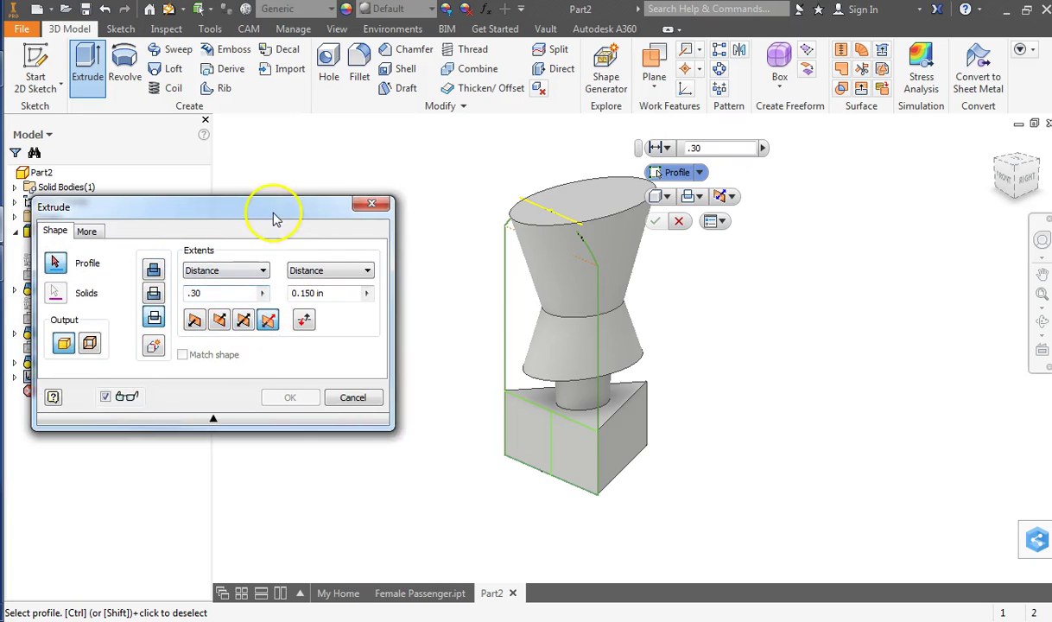
click(497, 329)
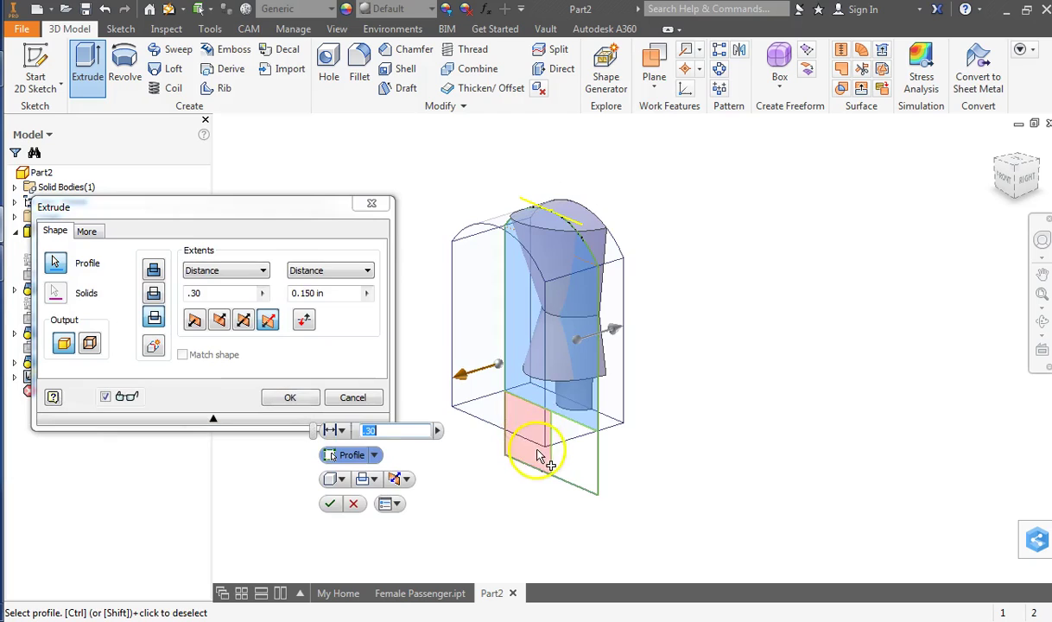
click(521, 449)
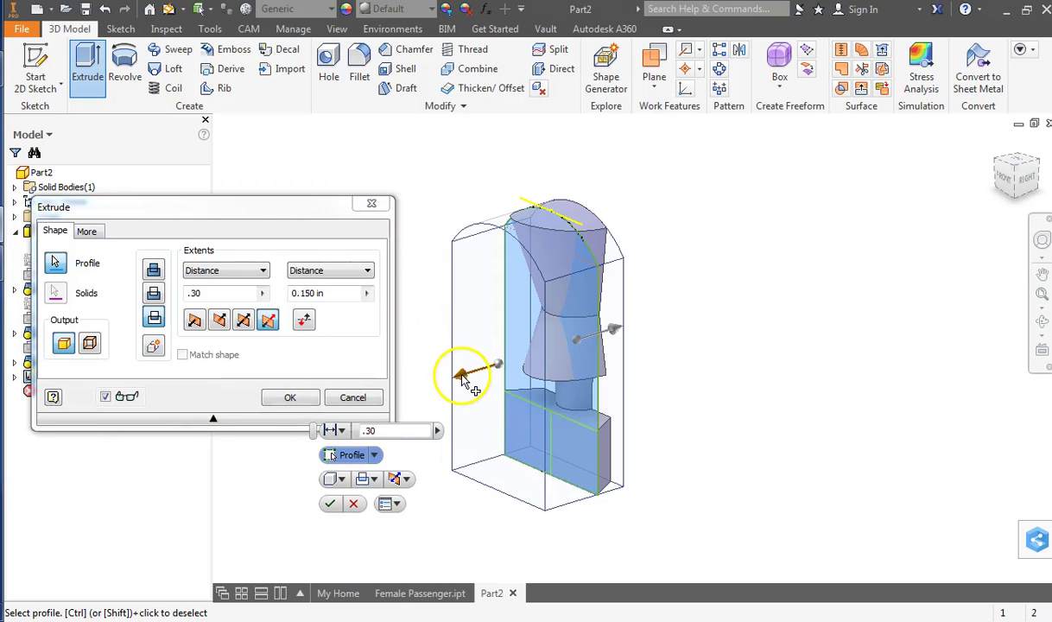
drag(463, 377, 433, 382)
drag(612, 337, 705, 301)
click(786, 366)
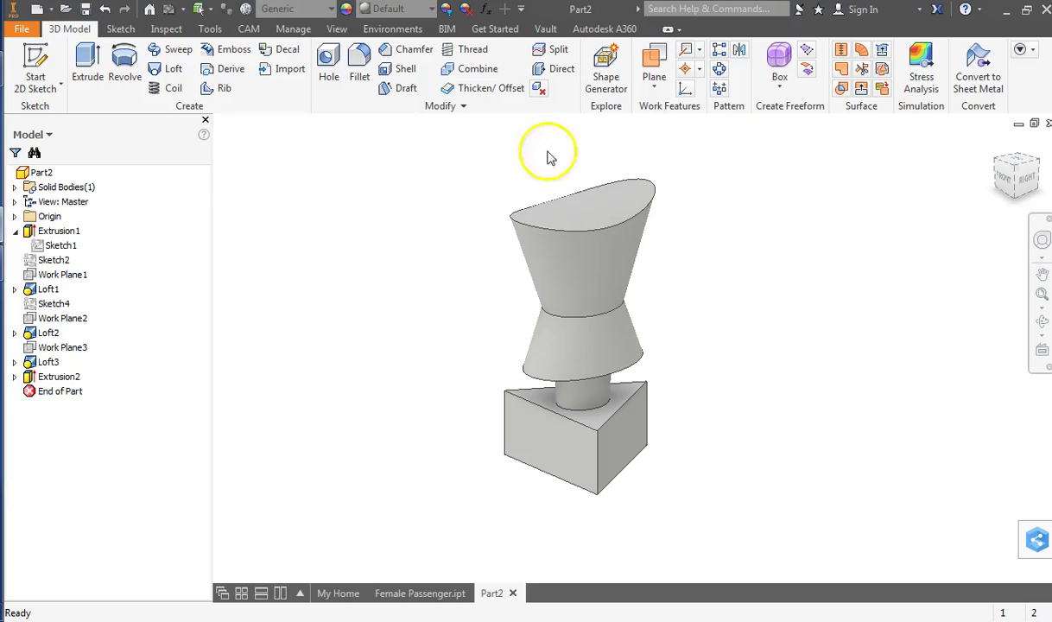
Show the Origin folder and start Sketch8 on the YZ Plane.
click(16, 217)
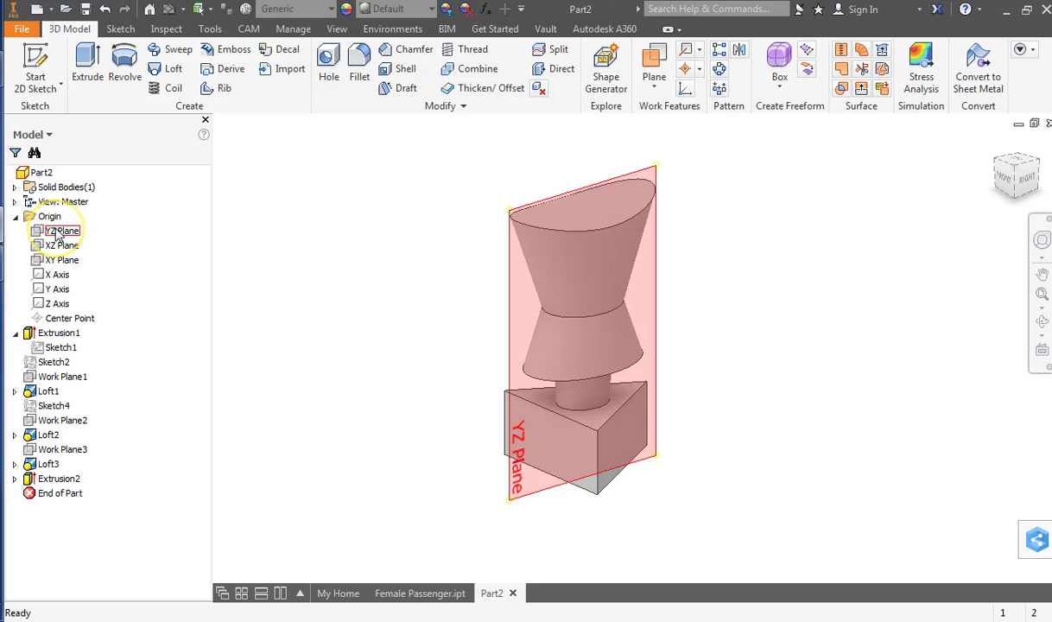
click(35, 70)
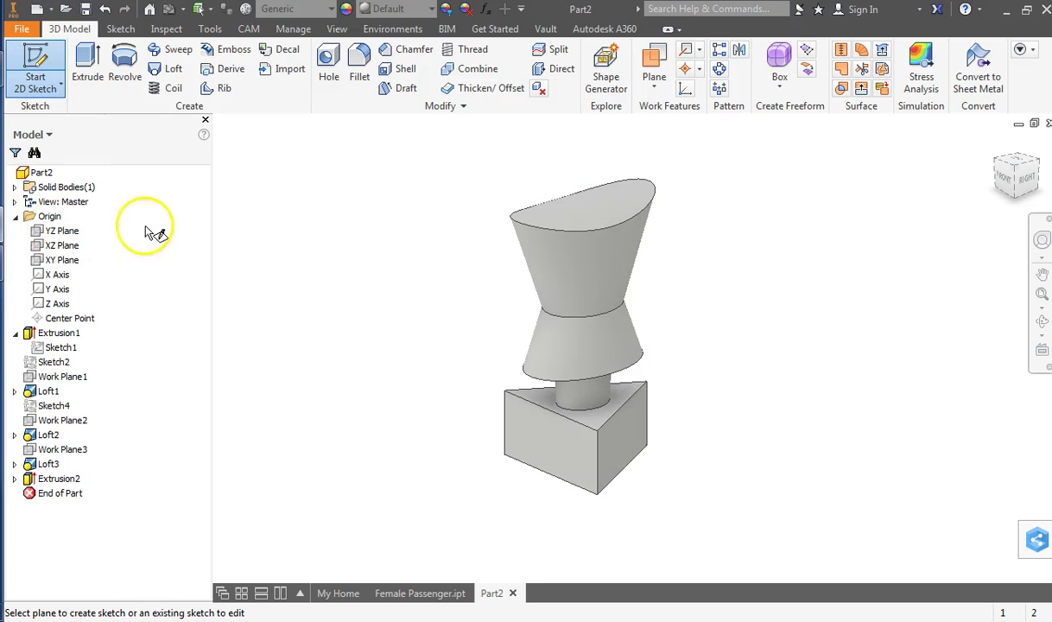
click(79, 235)
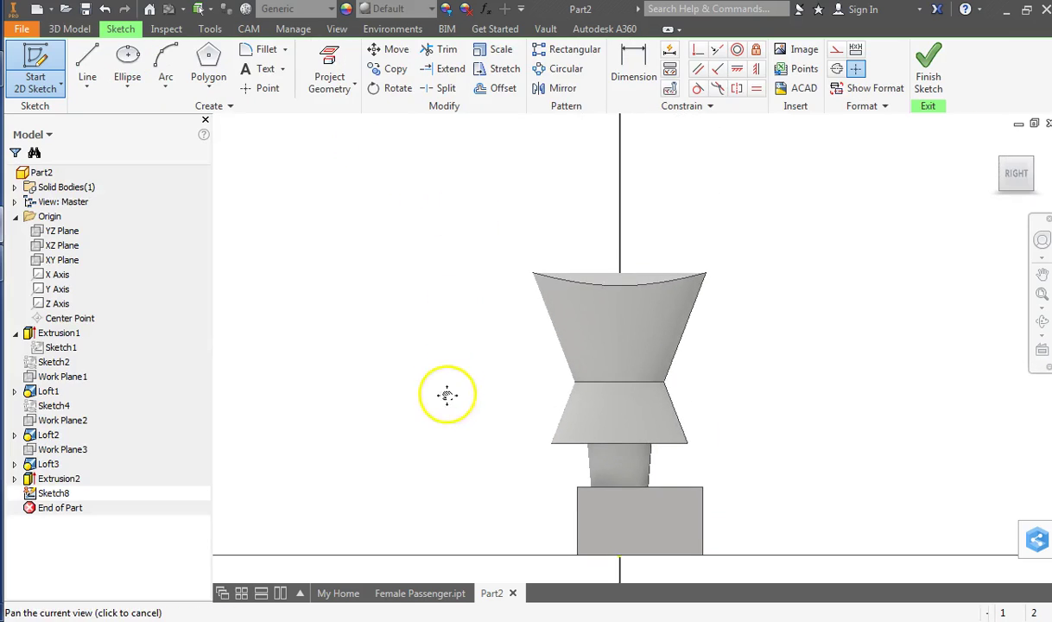
Draw a vertical line up from the top edge's midpoint, dimensioned .500 in.
click(90, 61)
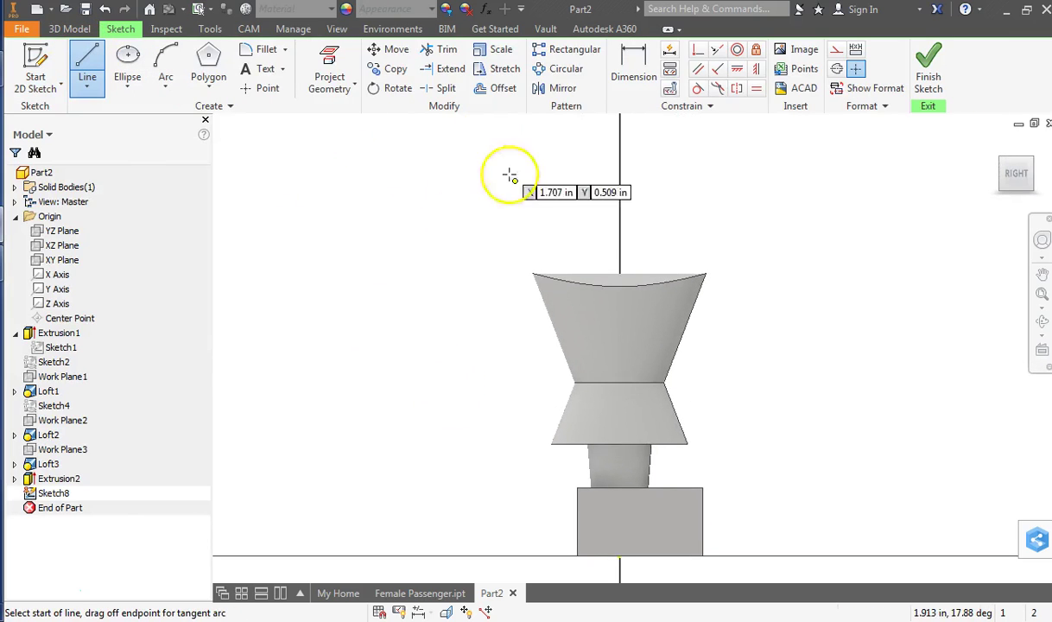
click(619, 273)
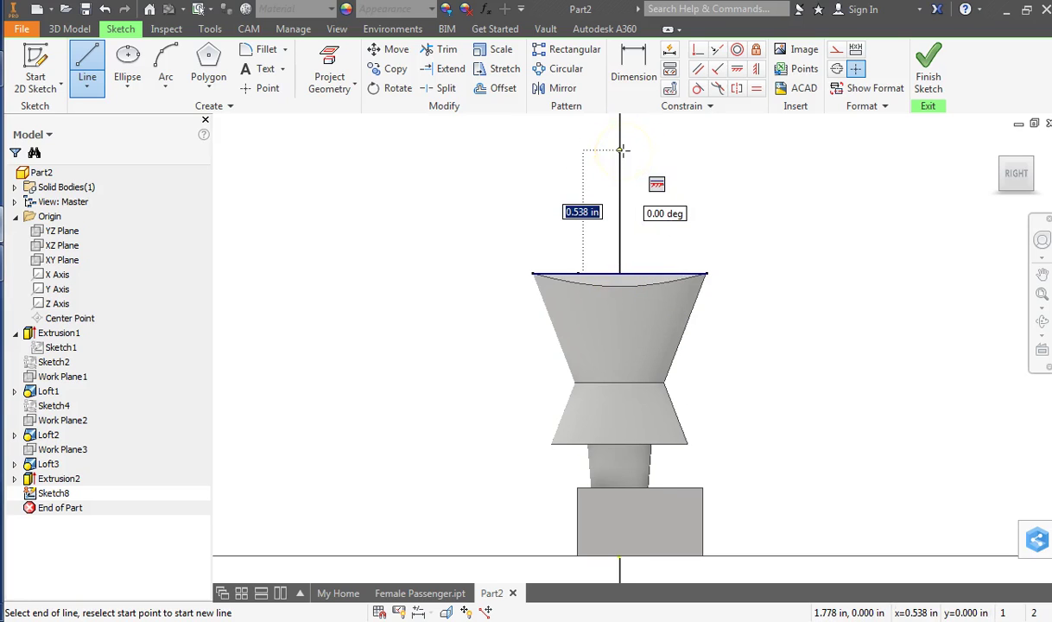
click(621, 150)
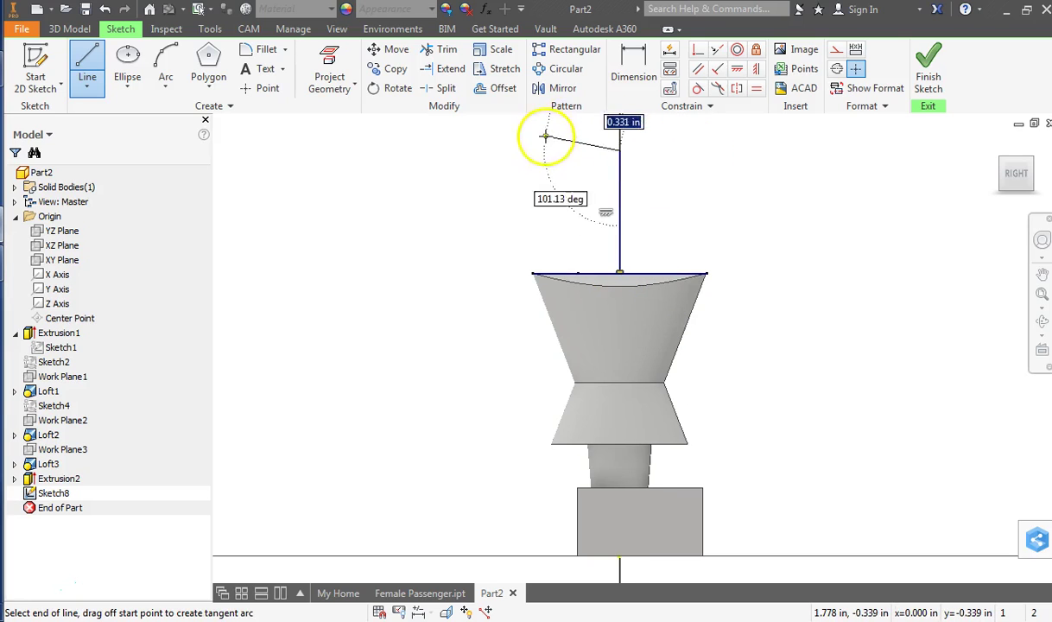
right_click(570, 152)
click(593, 155)
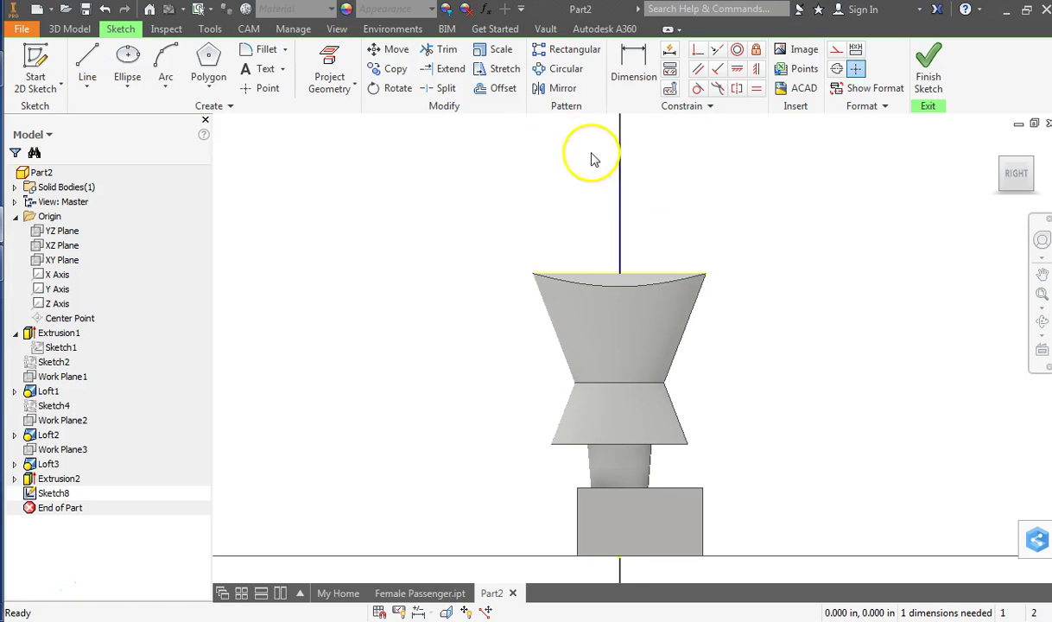
click(627, 62)
click(620, 192)
click(516, 199)
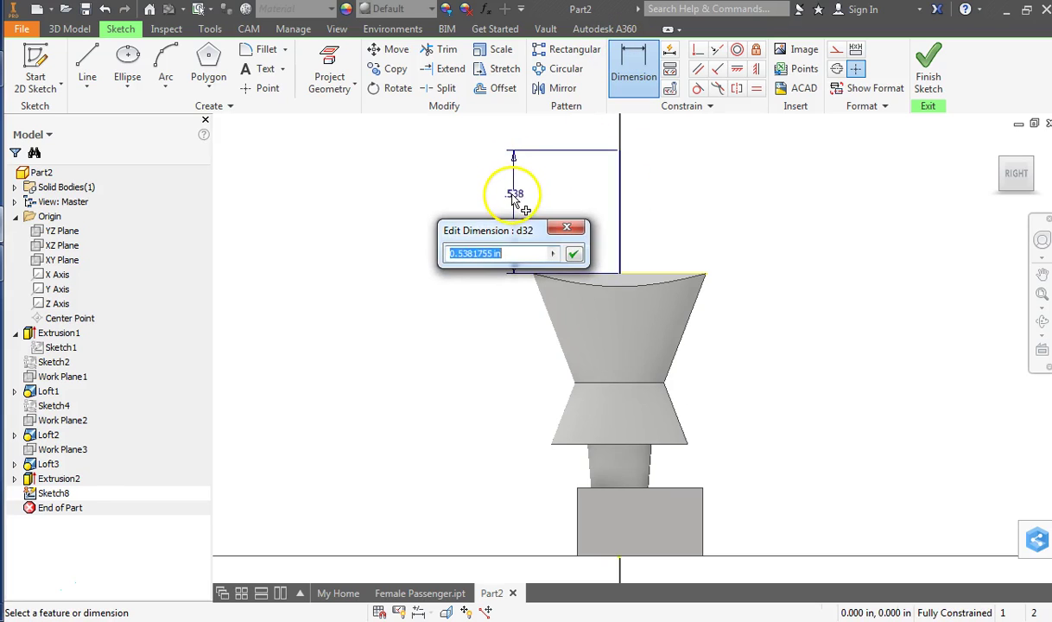
key(Return)
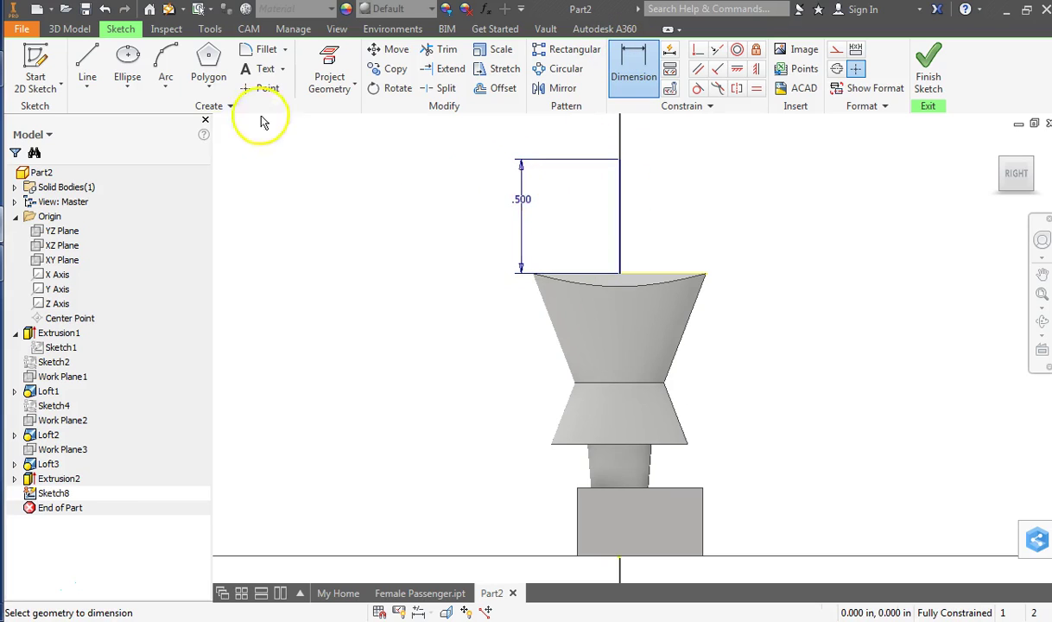
click(166, 62)
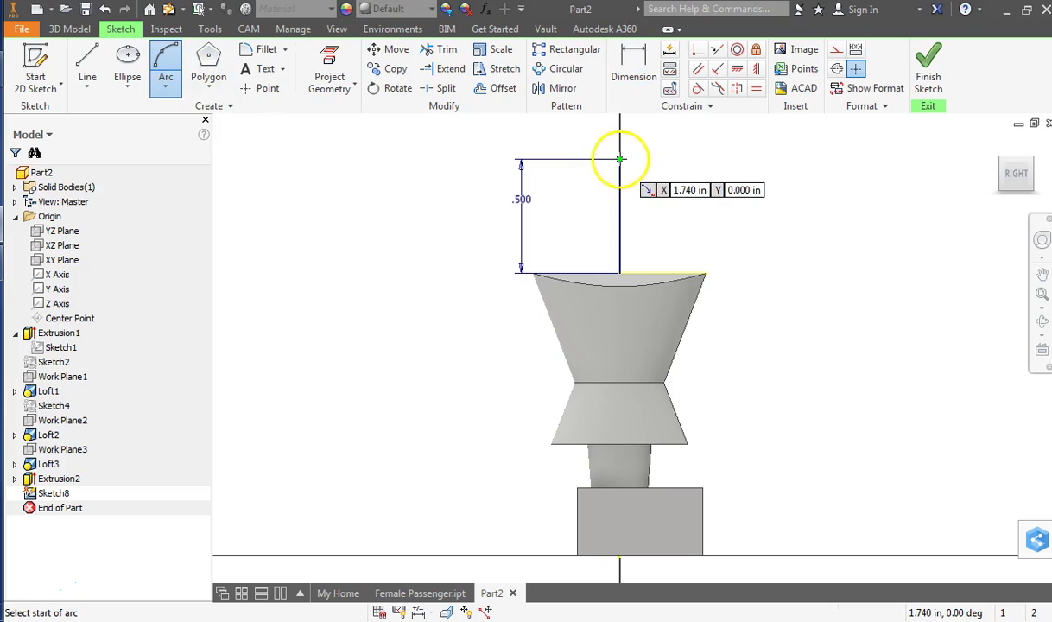
Draw two three-point arcs from the vertical line's top and bottom ends, bulging right.
click(619, 159)
click(695, 205)
click(674, 171)
click(619, 273)
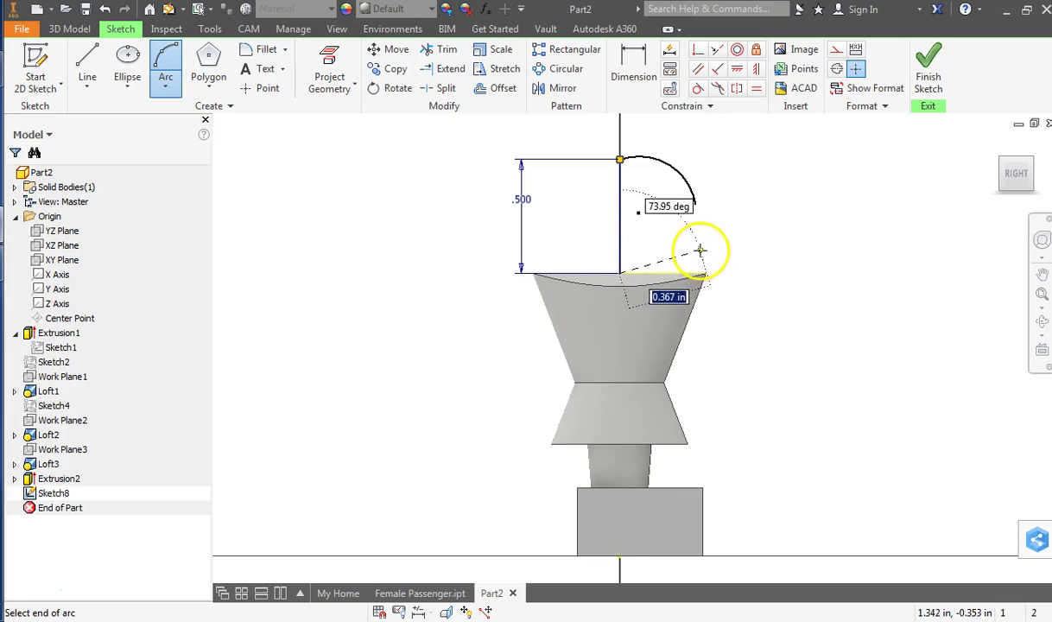
click(694, 248)
click(676, 266)
Close the head outline with a tangent arc joining the two arcs' right ends.
click(87, 69)
scroll(705, 212, up, 3)
drag(688, 198, 689, 277)
right_click(766, 222)
click(799, 227)
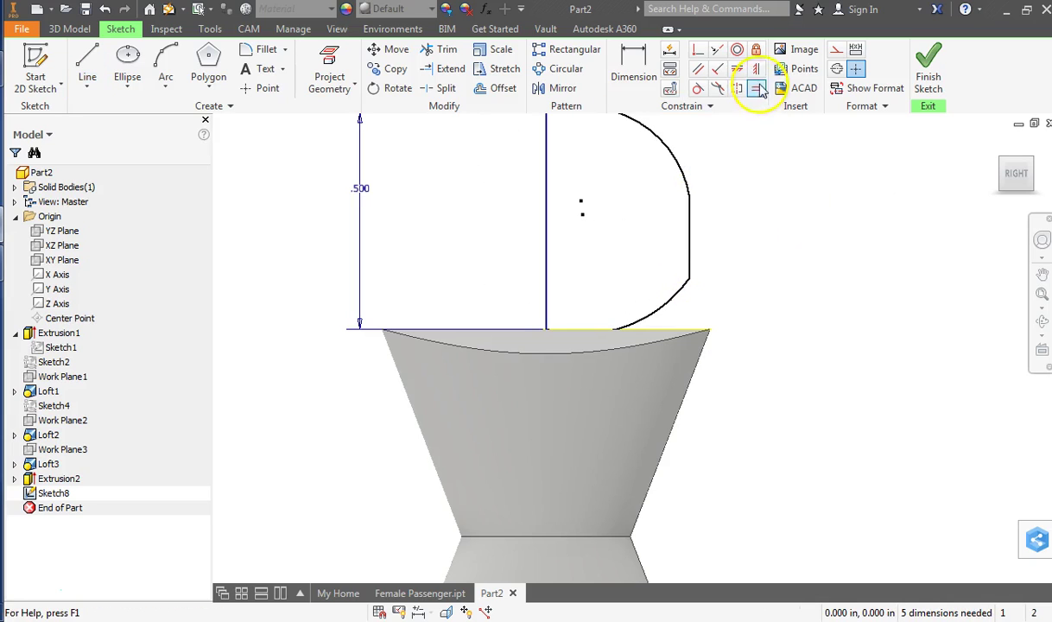
Cancel the over-constraining vertical constraint and shift the outline's right segment rightward.
click(758, 72)
click(690, 223)
click(357, 153)
right_click(759, 222)
click(734, 221)
mouse_move(691, 285)
mouse_down()
mouse_move(709, 275)
mouse_move(698, 270)
mouse_up()
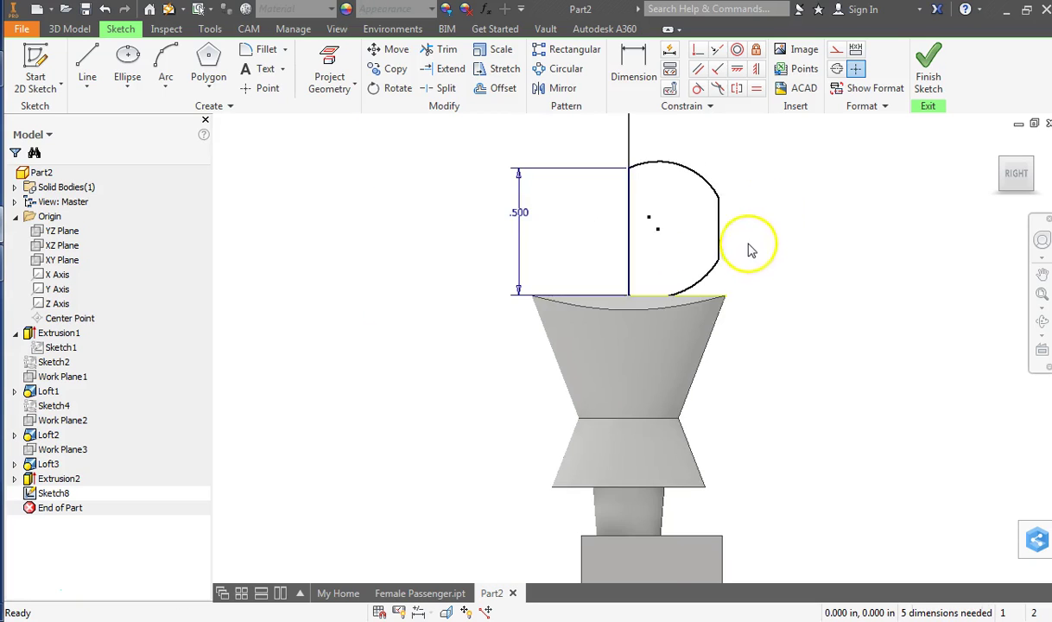
Make the upper and lower arcs tangent to the vertical line.
scroll(751, 248, up, 2)
click(698, 88)
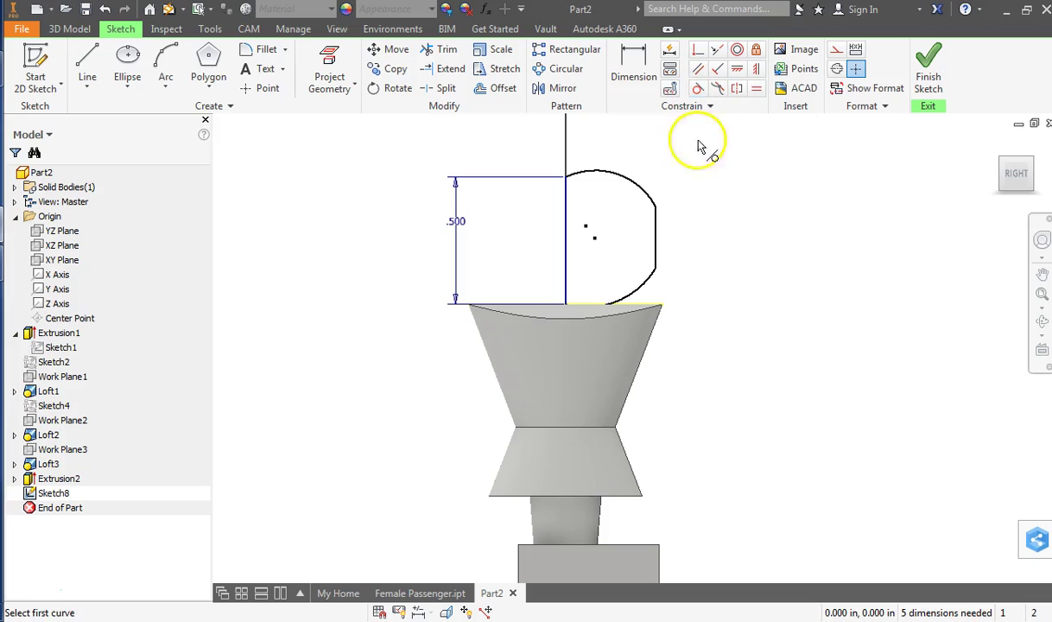
click(659, 207)
click(663, 227)
click(662, 286)
click(663, 268)
key(Escape)
Reshape the curve by dragging it rightward, then bring the whole head and body into view.
scroll(674, 251, up, 5)
scroll(653, 198, up, 3)
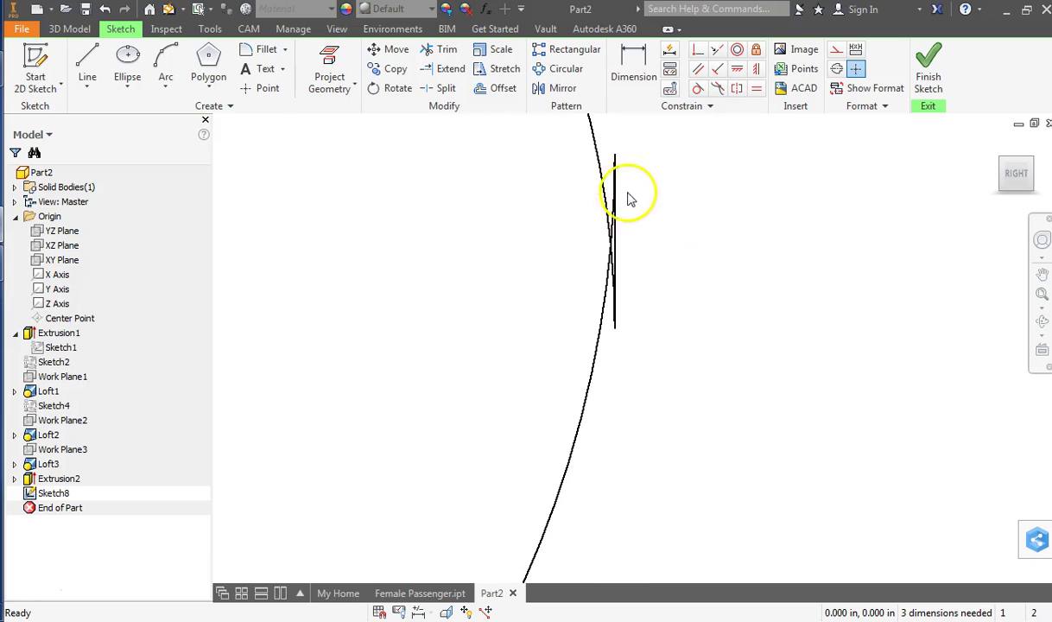
drag(616, 160, 680, 470)
scroll(665, 450, down, 3)
middle_drag(655, 427, 608, 313)
scroll(607, 312, down, 3)
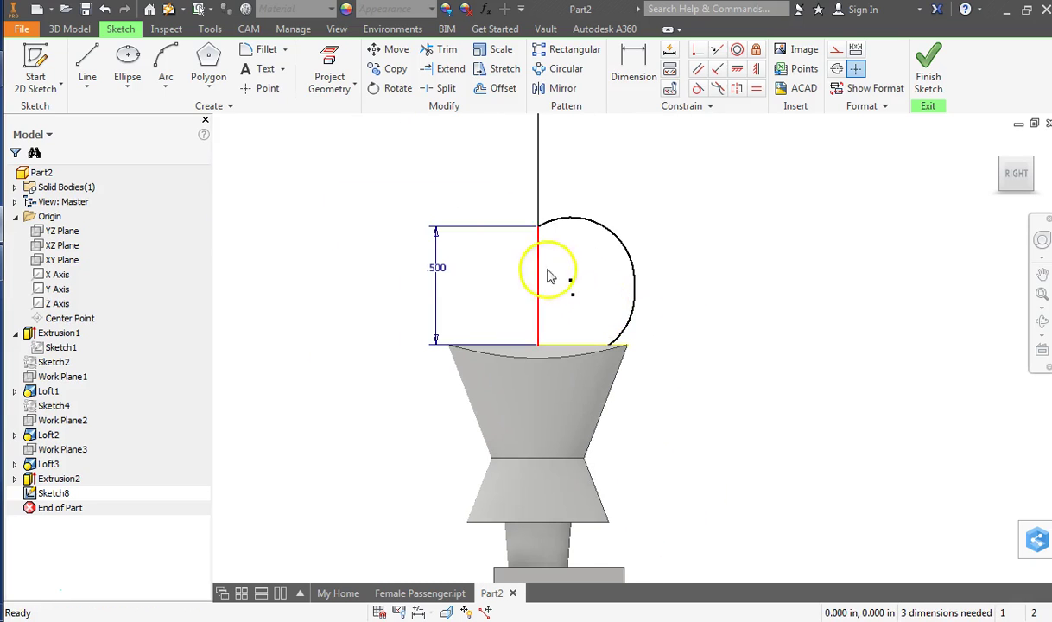
click(697, 88)
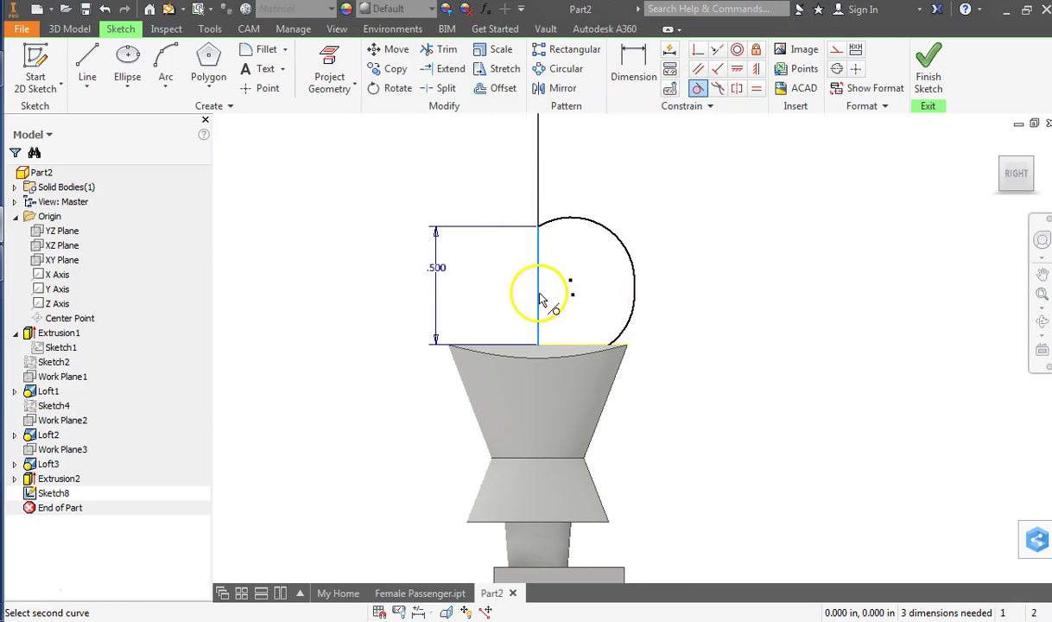
right_click(397, 155)
click(376, 132)
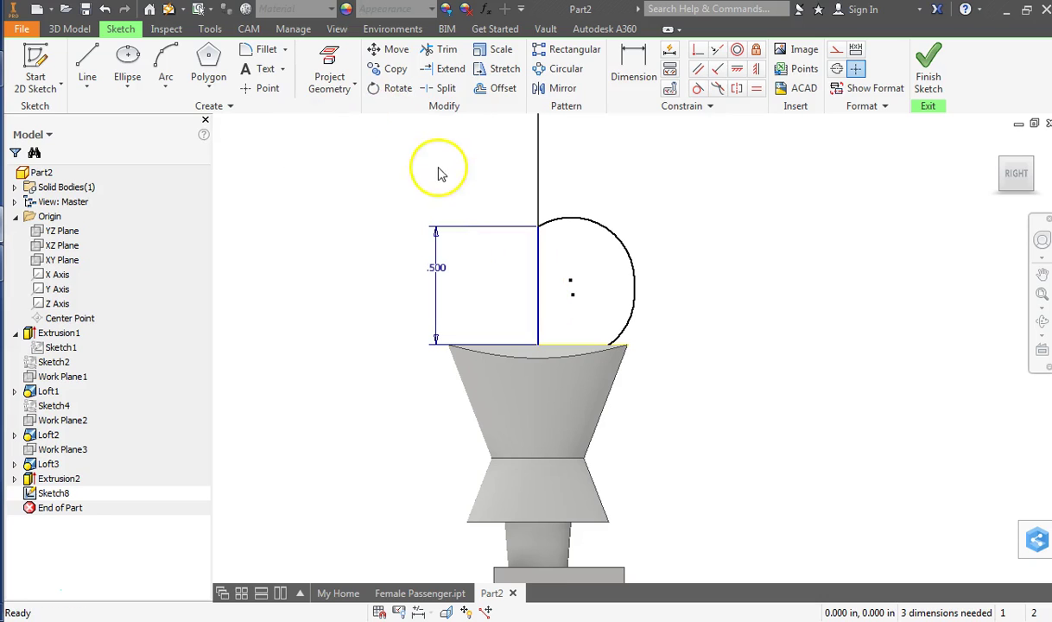
Project the body's curved top edge and make the lower arc tangent to it.
click(327, 62)
click(562, 348)
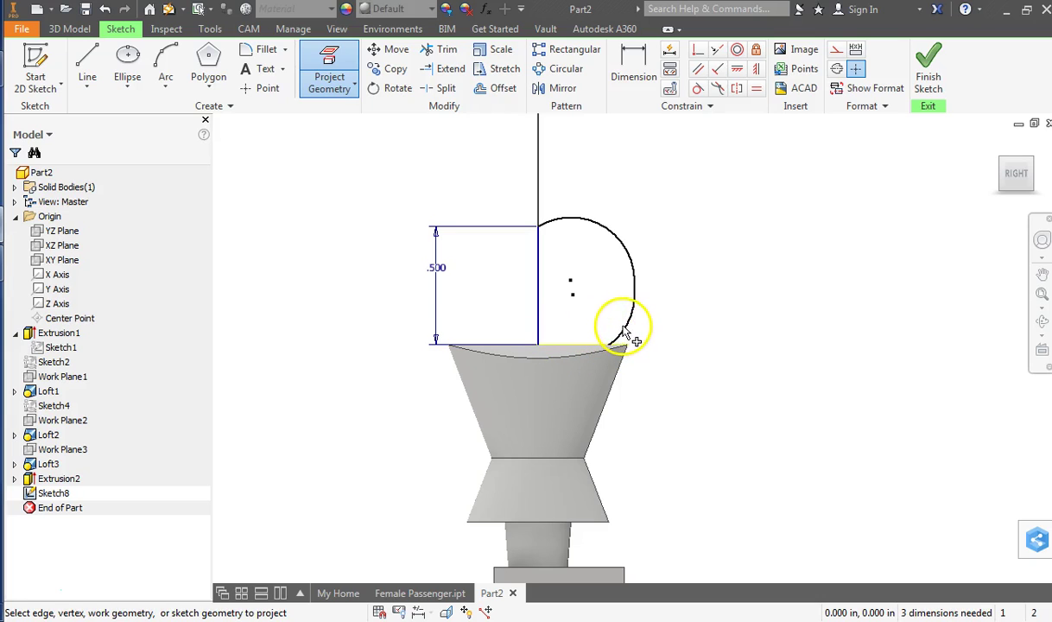
click(697, 88)
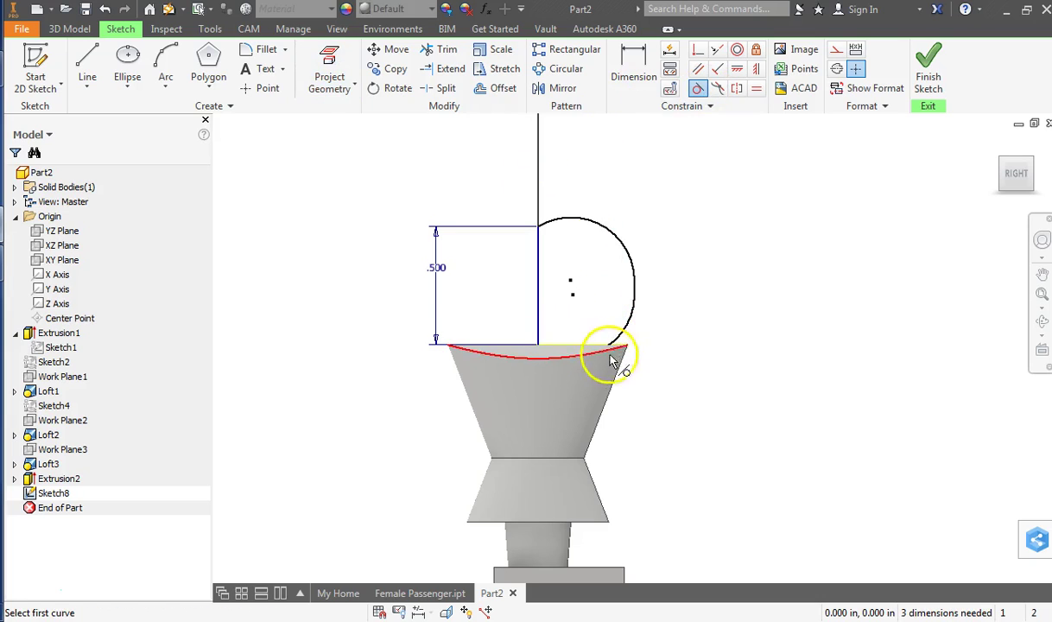
click(579, 354)
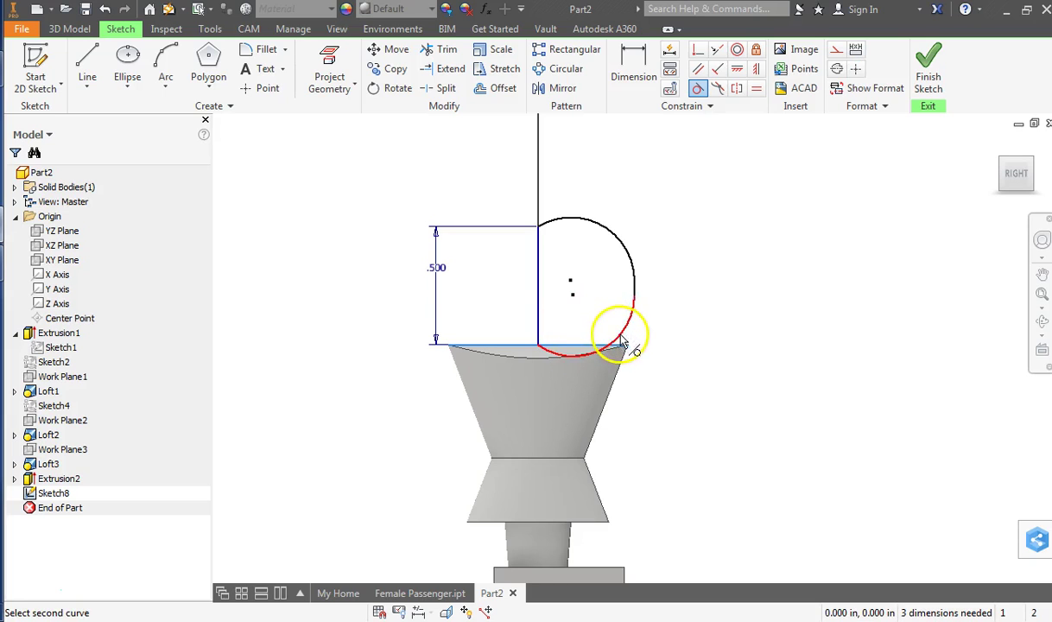
click(618, 340)
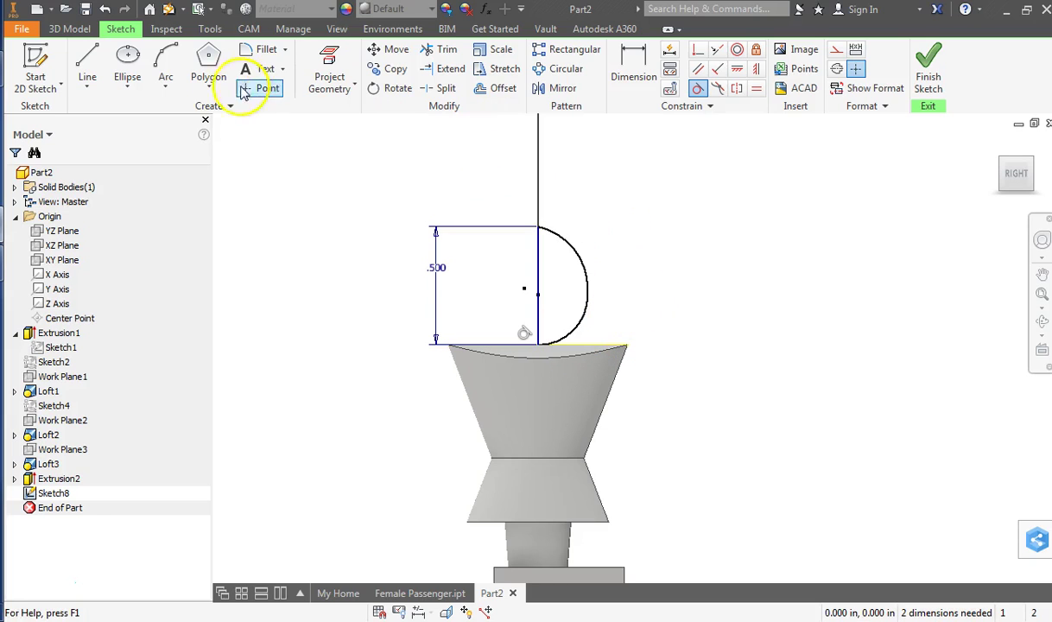
Draw a horizontal line running right from the vertical line's top end.
click(87, 69)
click(537, 227)
click(681, 227)
right_click(699, 199)
click(715, 205)
Make the upper arc tangent to the new horizontal line.
click(698, 88)
click(592, 230)
click(572, 247)
right_click(554, 160)
click(625, 164)
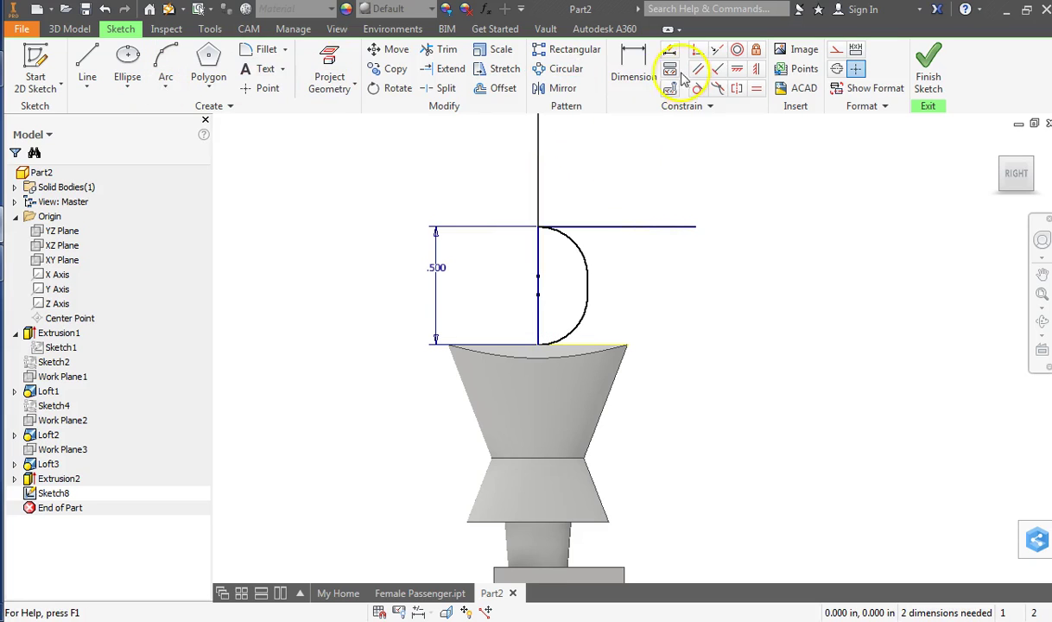
Dimension the head width between the vertical line and the arc as .215.
click(633, 68)
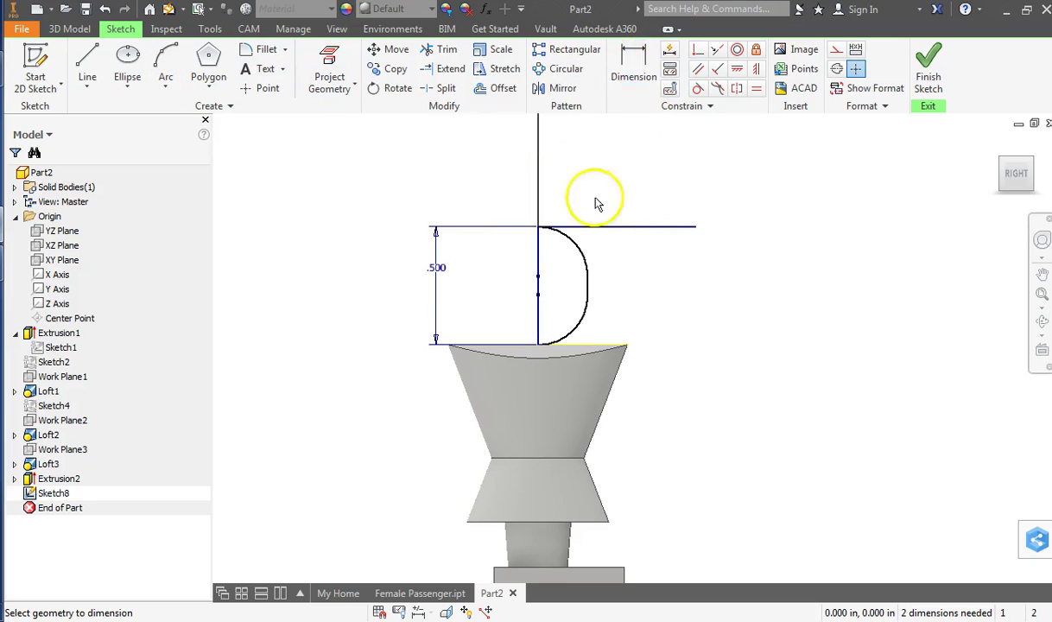
click(536, 296)
click(588, 291)
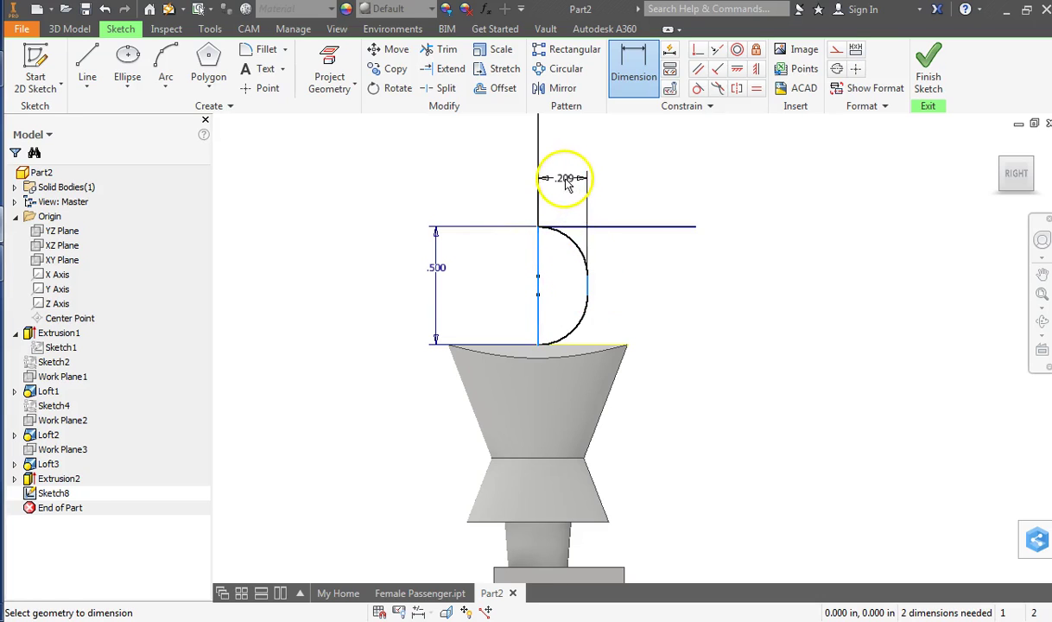
click(566, 182)
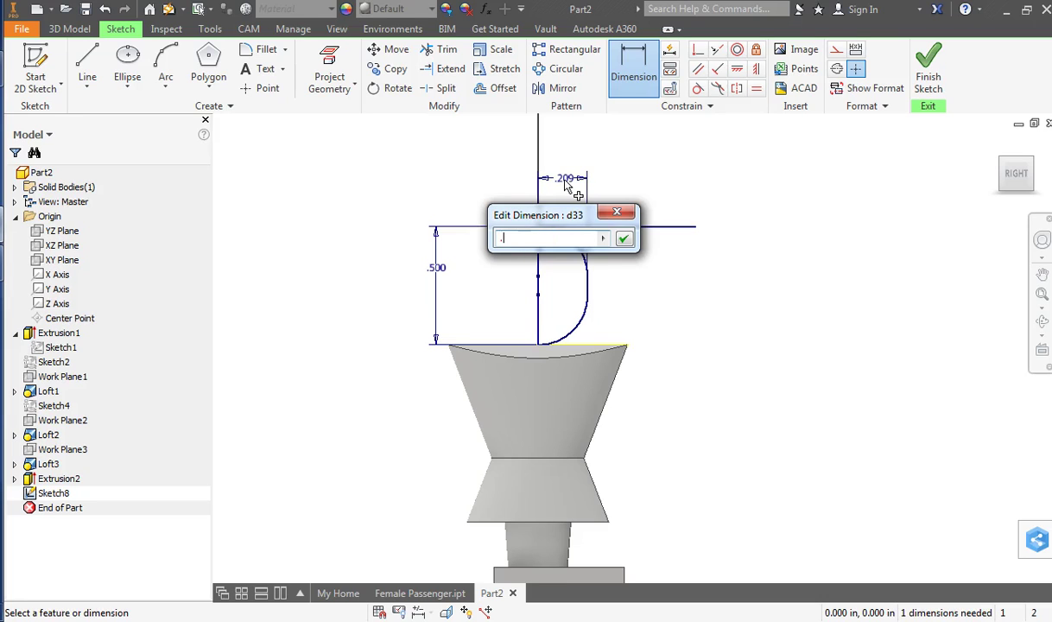
key(Return)
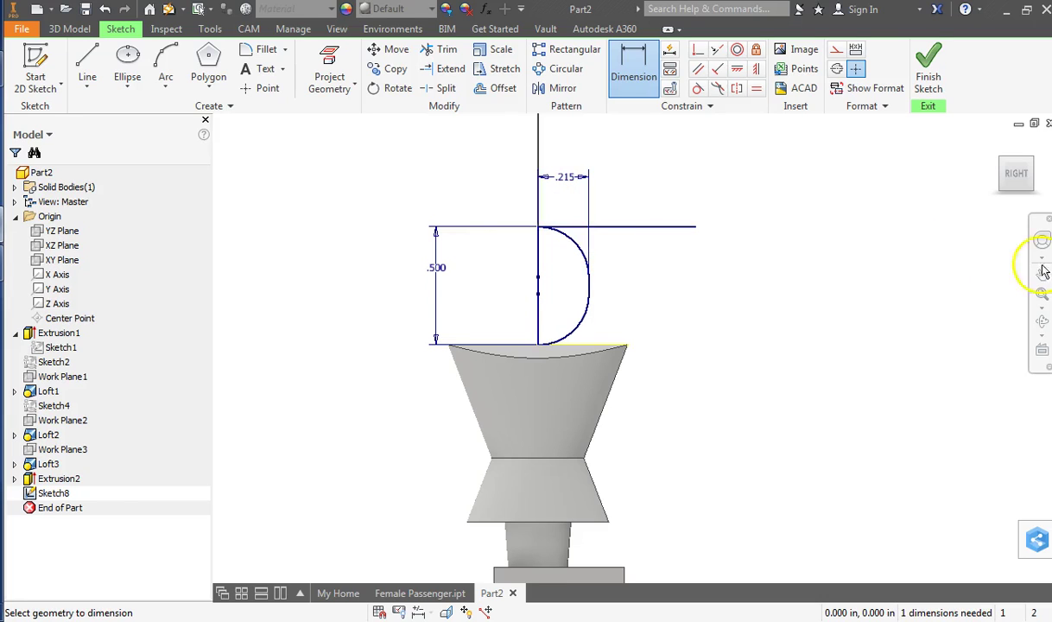
Finish the sketch and fully revolve the profile around the vertical line into Revolution1.
click(928, 73)
key(r)
click(114, 177)
click(583, 155)
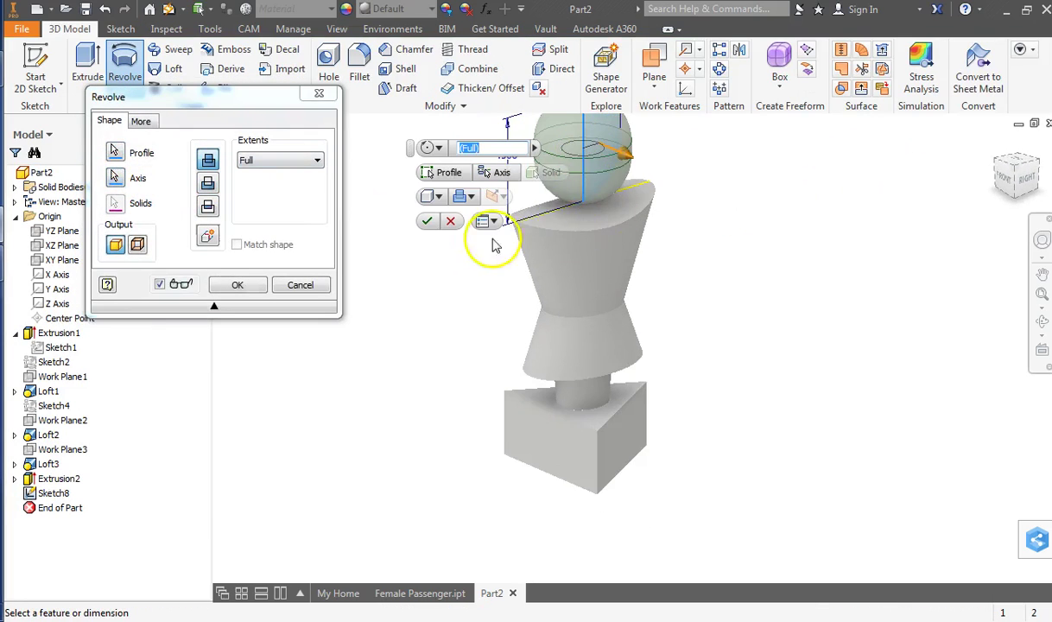
click(426, 220)
scroll(350, 199, up, 2)
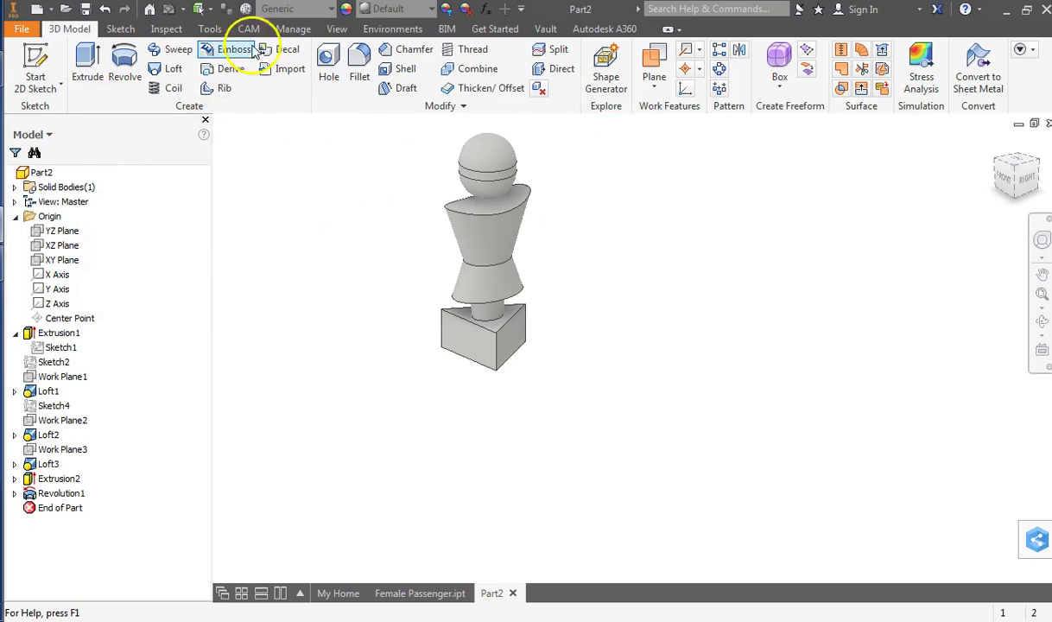
Set the visual style to Shaded without edges.
click(337, 29)
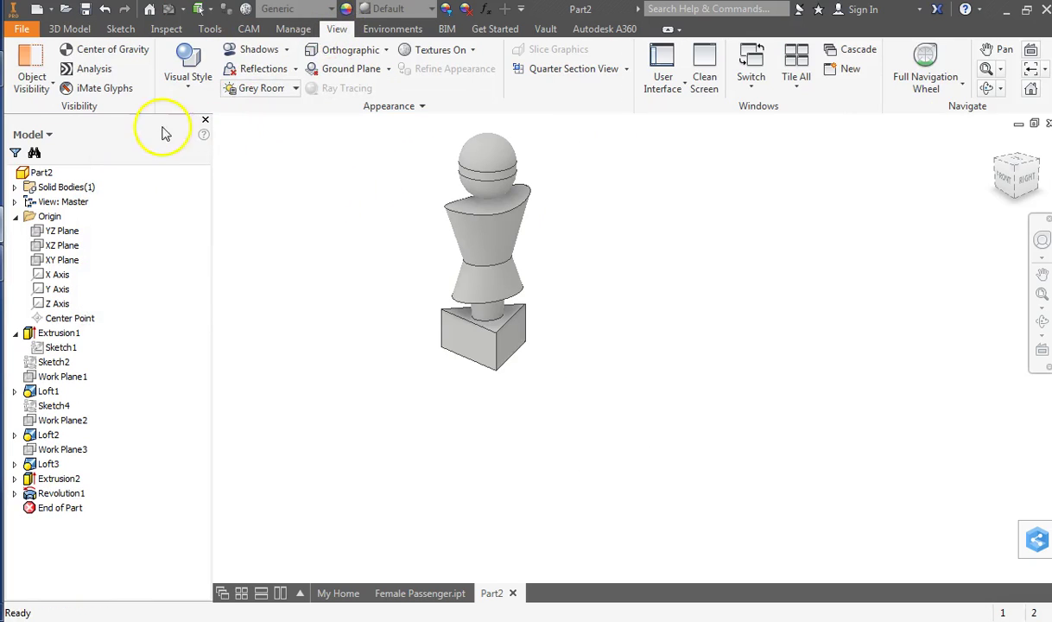
click(187, 78)
click(186, 142)
Give the whole part a bright green appearance (RGB 51, 255, 0).
click(39, 174)
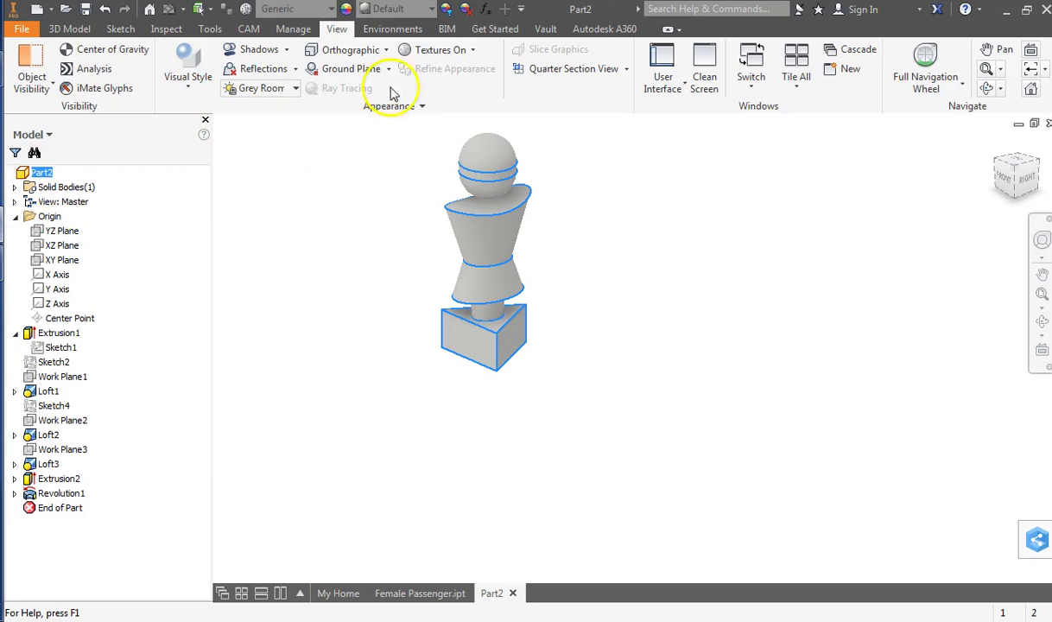
click(446, 9)
click(641, 180)
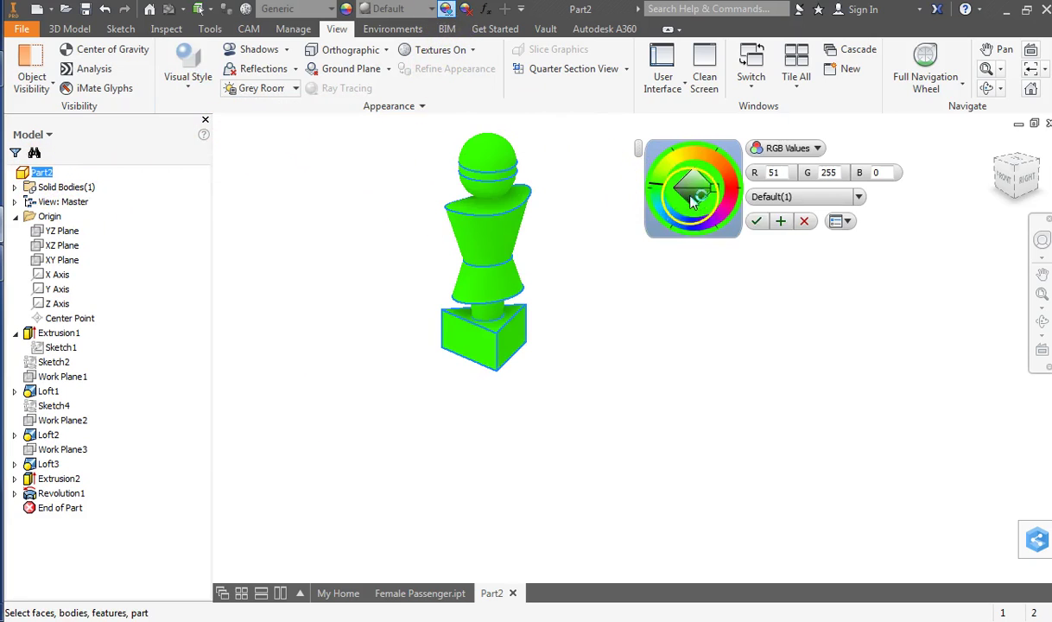
click(757, 221)
key(F2)
drag(651, 223, 668, 300)
key(Escape)
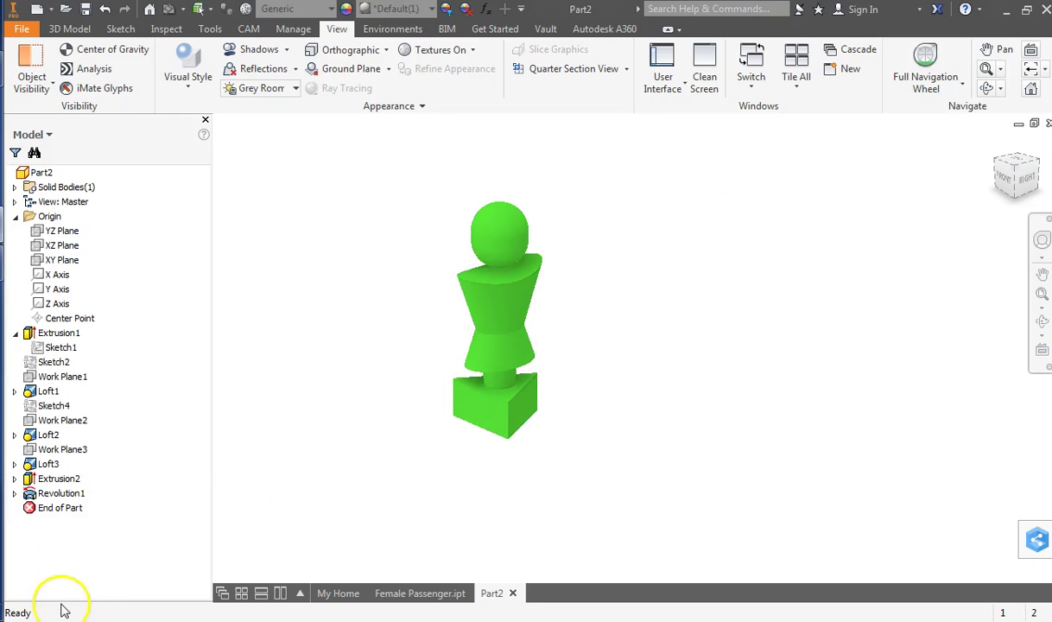